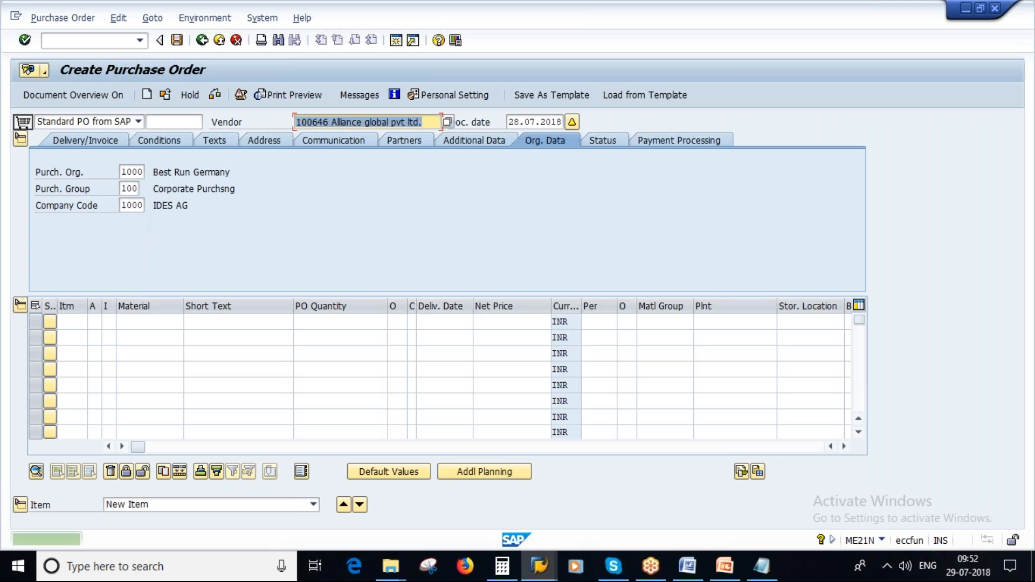
pyautogui.click(149, 322)
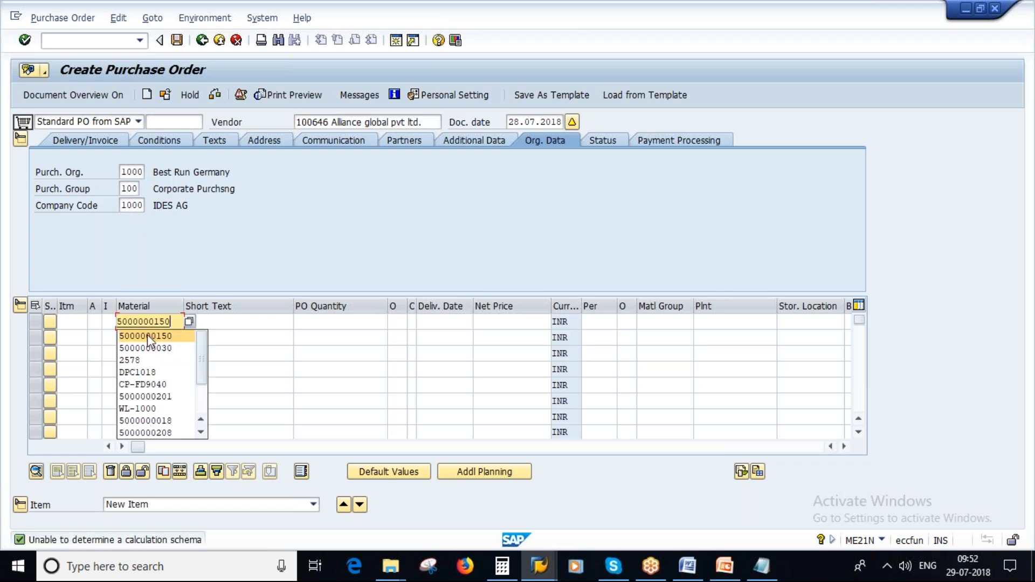
pyautogui.click(147, 335)
pyautogui.press('Return')
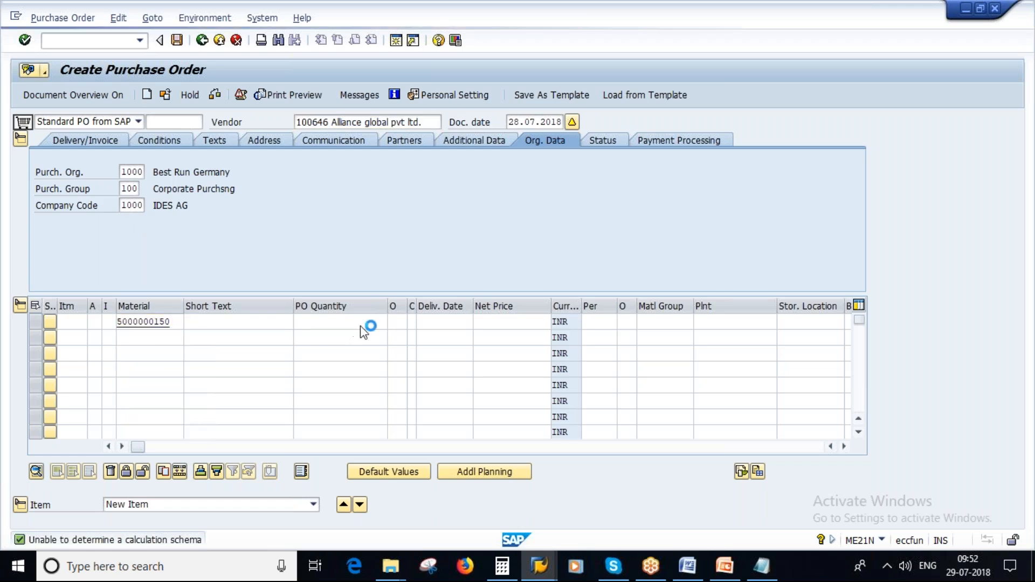
pyautogui.press('Return')
pyautogui.press('Return')
pyautogui.write('100')
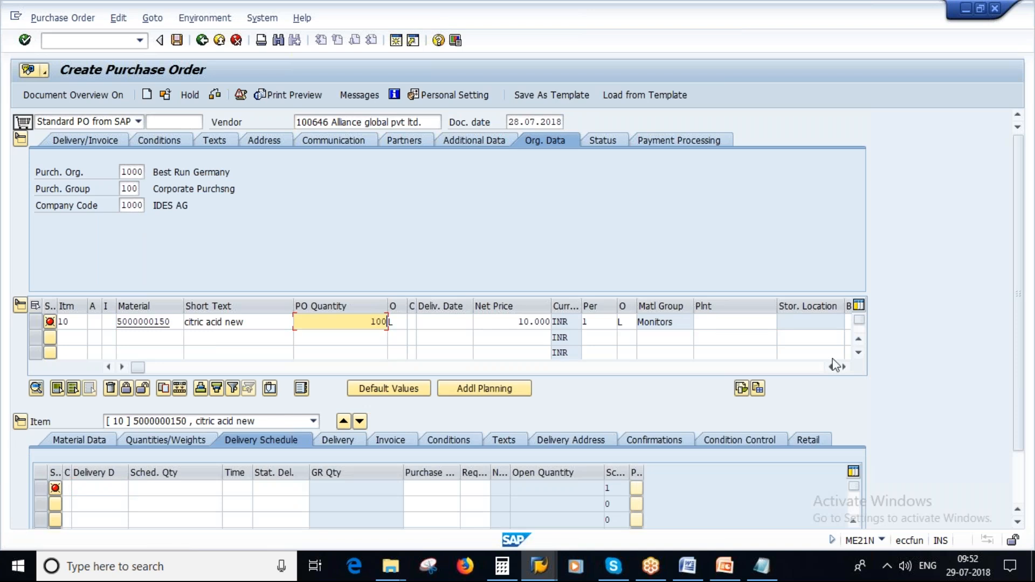
pyautogui.press('Return')
pyautogui.write('1000')
pyautogui.press('Return')
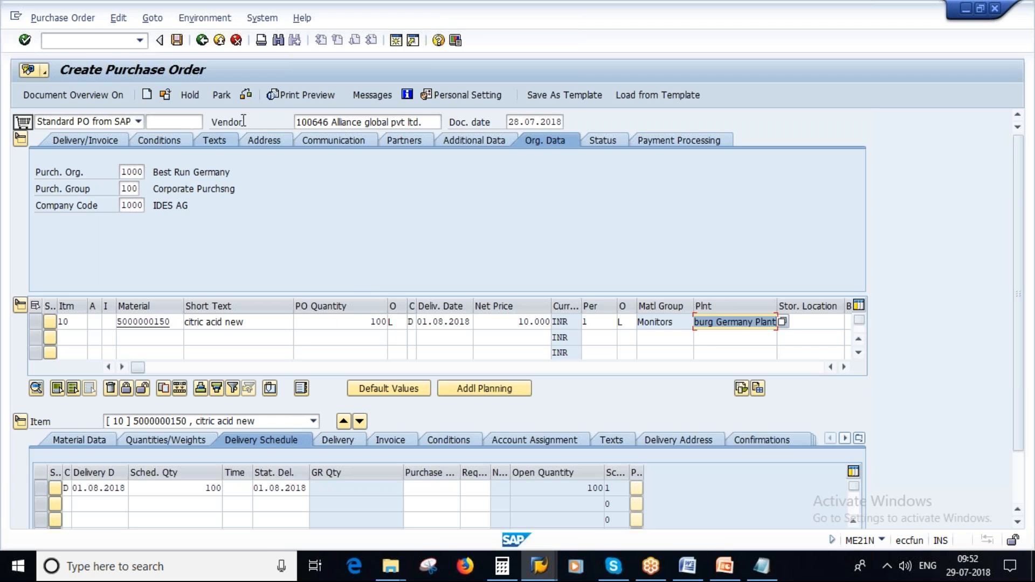
# Review the item's material, quantity and vendor, and check and save the purchase order.
pyautogui.click(170, 321)
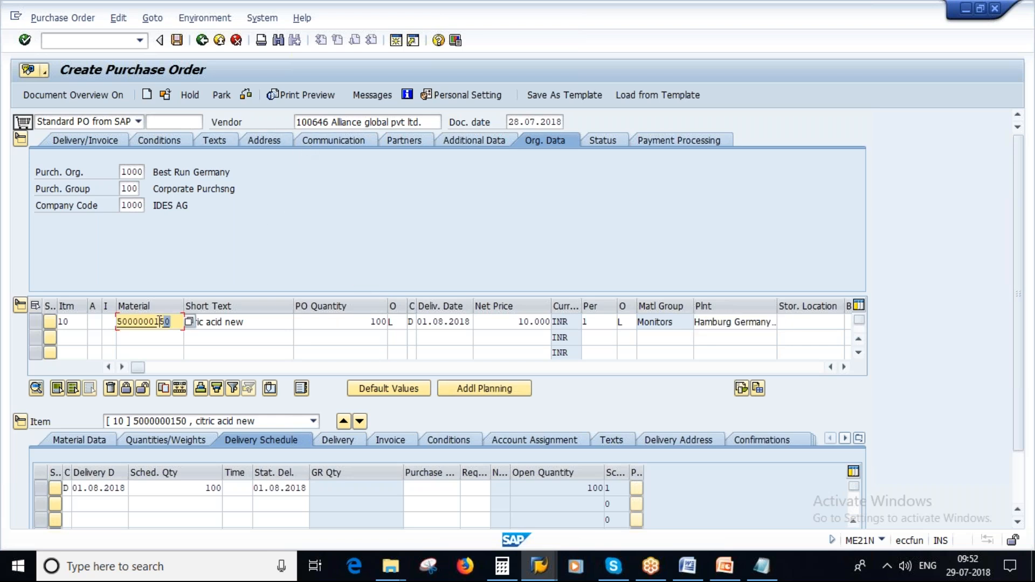
pyautogui.click(374, 322)
pyautogui.moveTo(330, 123); pyautogui.dragTo(295, 123)
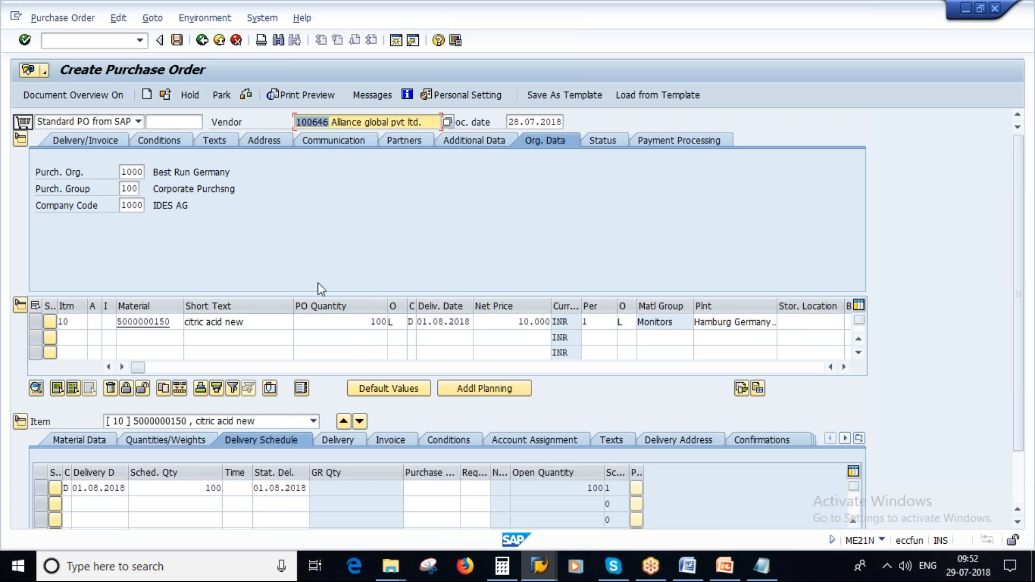
pyautogui.click(245, 95)
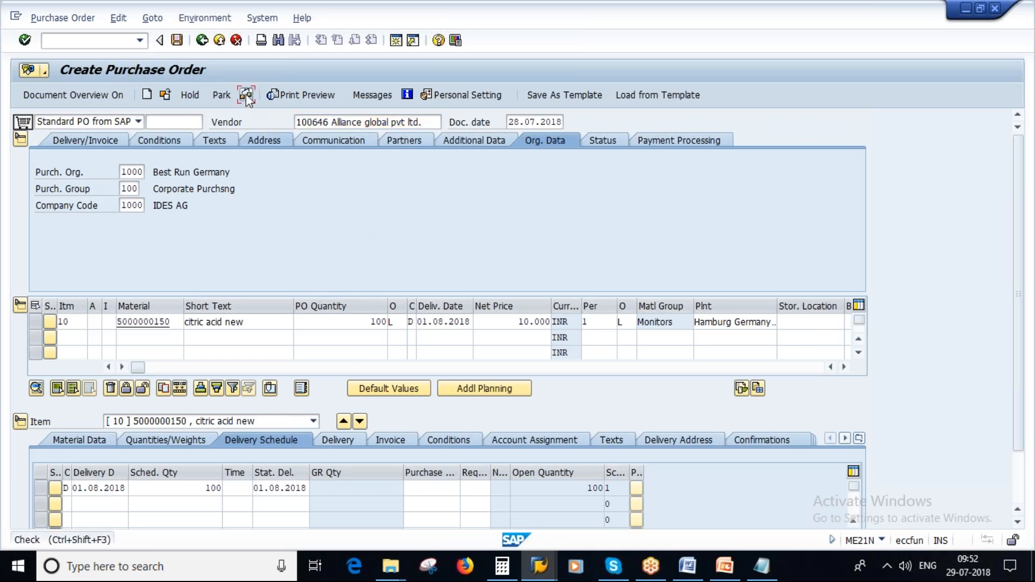
pyautogui.click(176, 41)
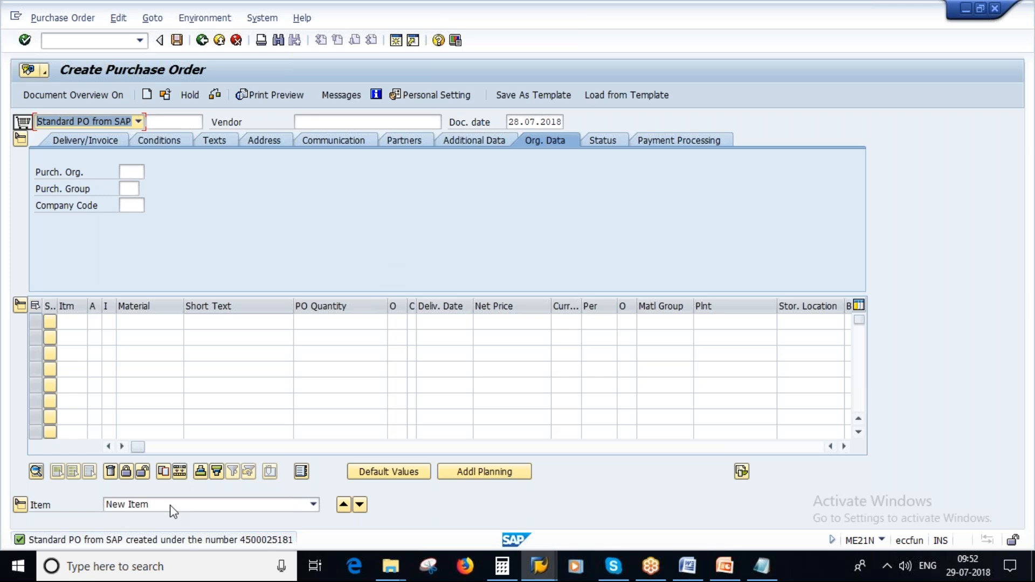
# Copy the new purchase order number from the details of the save message and close them.
pyautogui.click(250, 542)
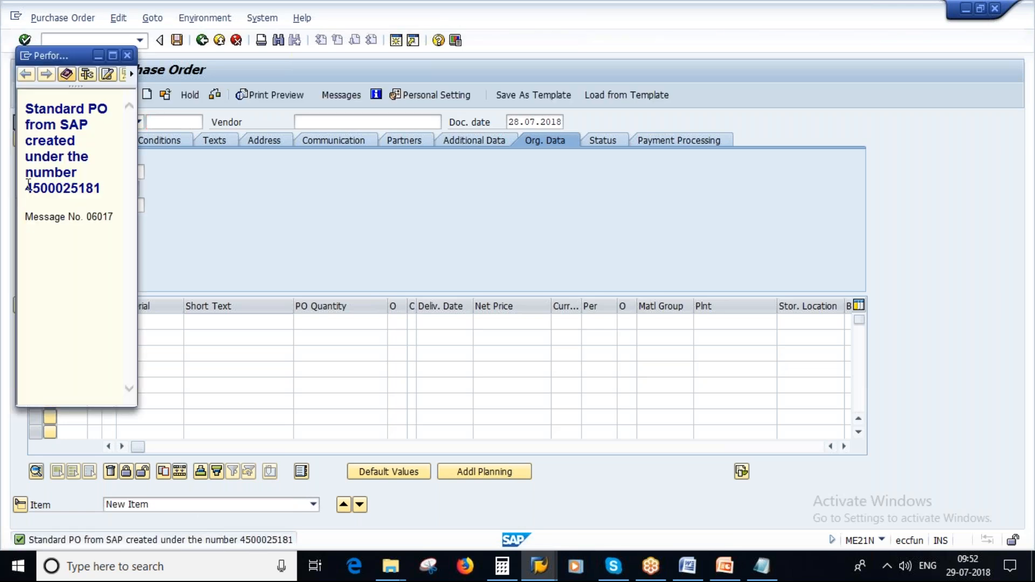
pyautogui.moveTo(25, 189); pyautogui.dragTo(101, 189)
pyautogui.hotkey('ctrl', 'c')
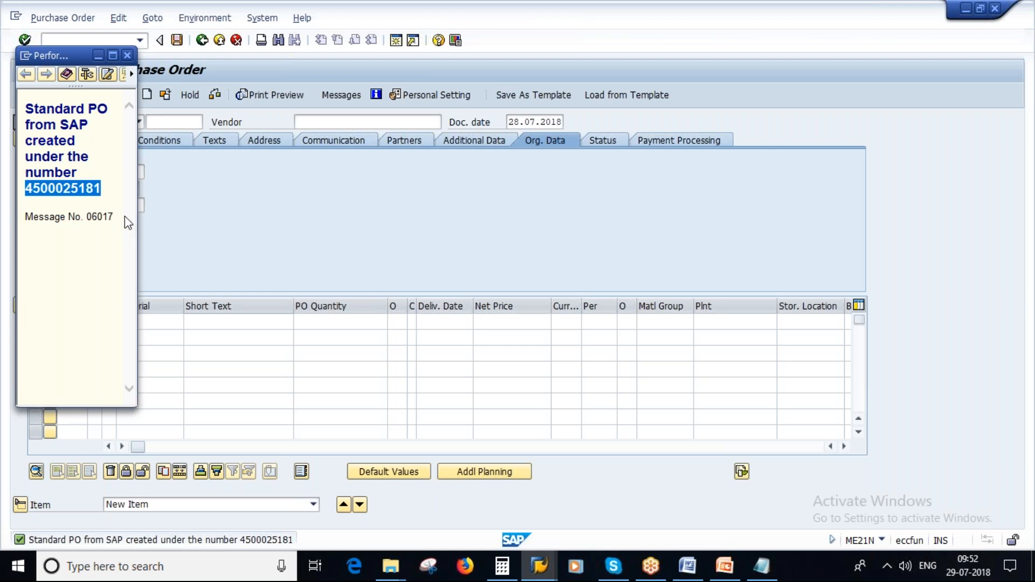
pyautogui.click(127, 55)
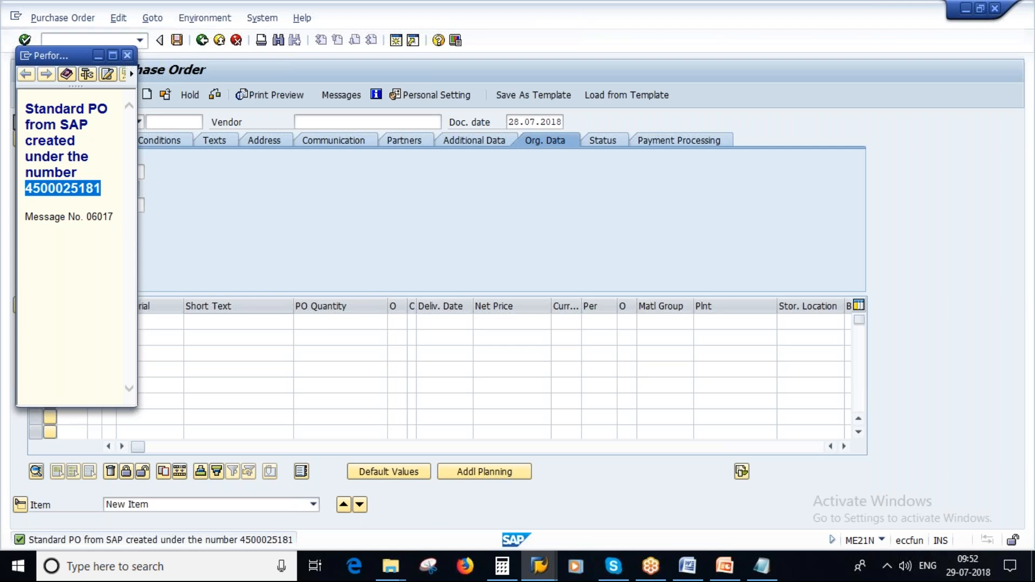
# Leave the purchase order creation and open the goods receipt transaction MIGO.
pyautogui.click(202, 40)
pyautogui.write('migo')
pyautogui.press('Return')
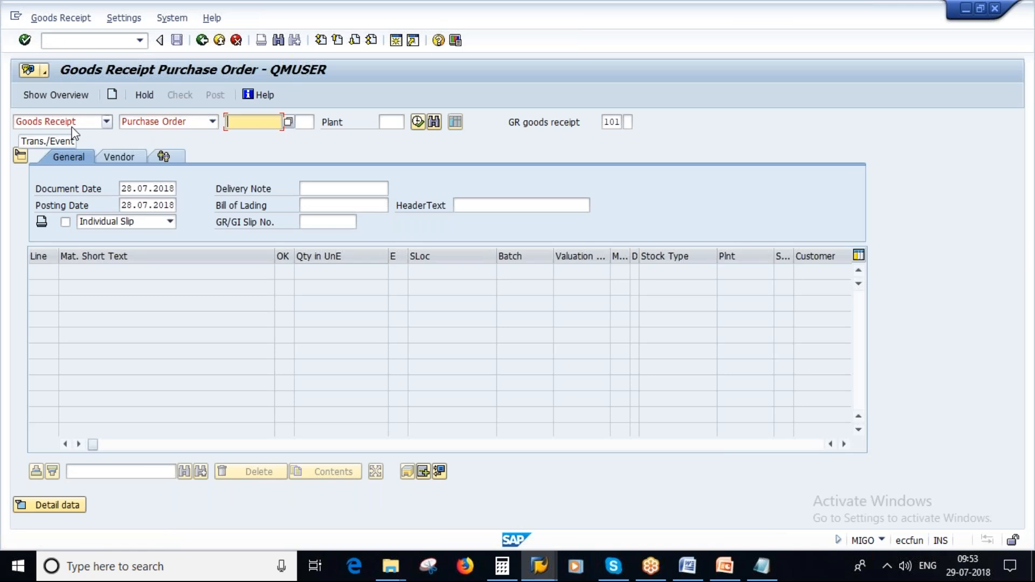
# Keep Goods Receipt against Purchase Order and load the items using the copied purchase order number.
pyautogui.click(32, 121)
pyautogui.click(36, 140)
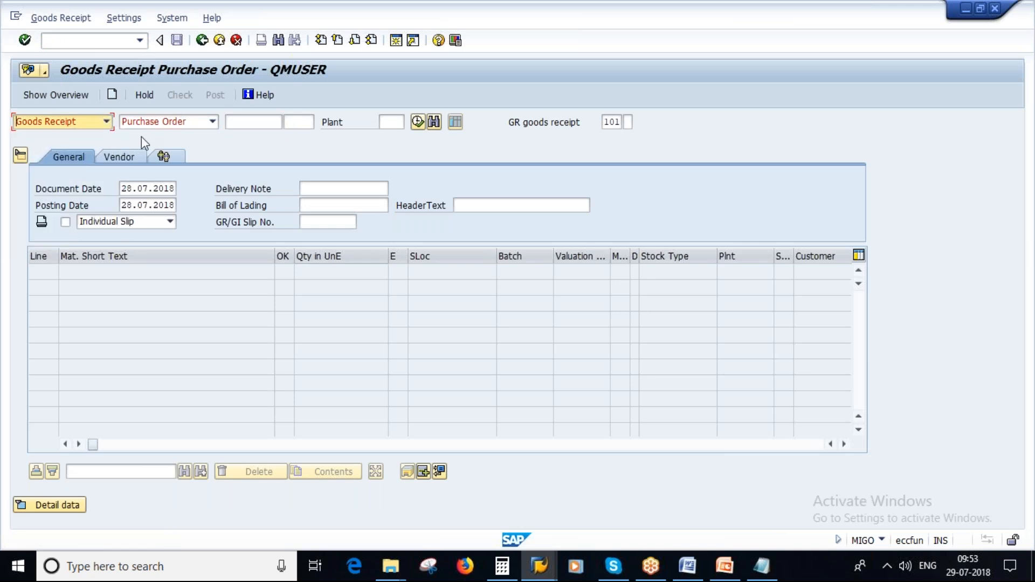
pyautogui.click(276, 122)
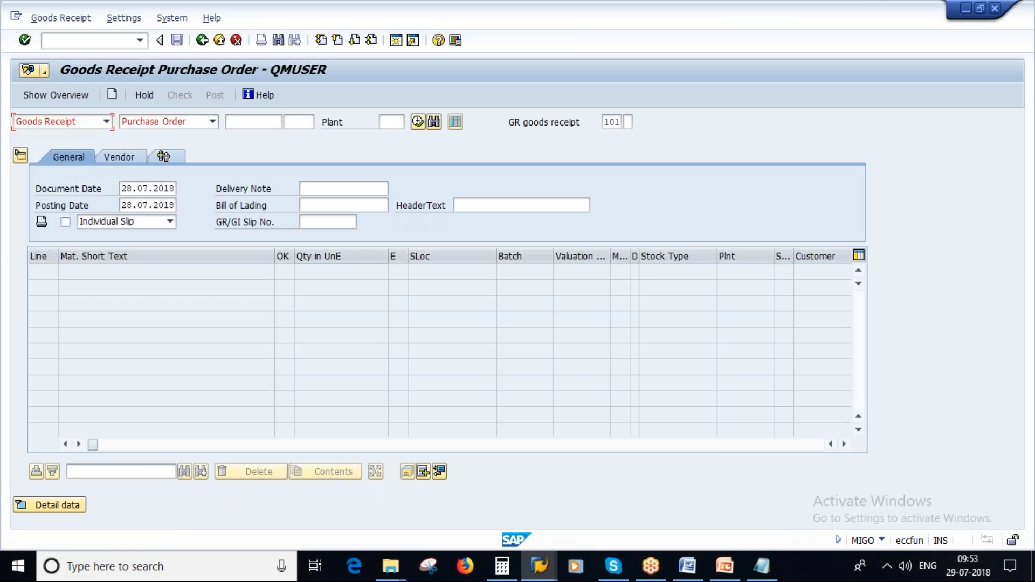
pyautogui.hotkey('ctrl', 'v')
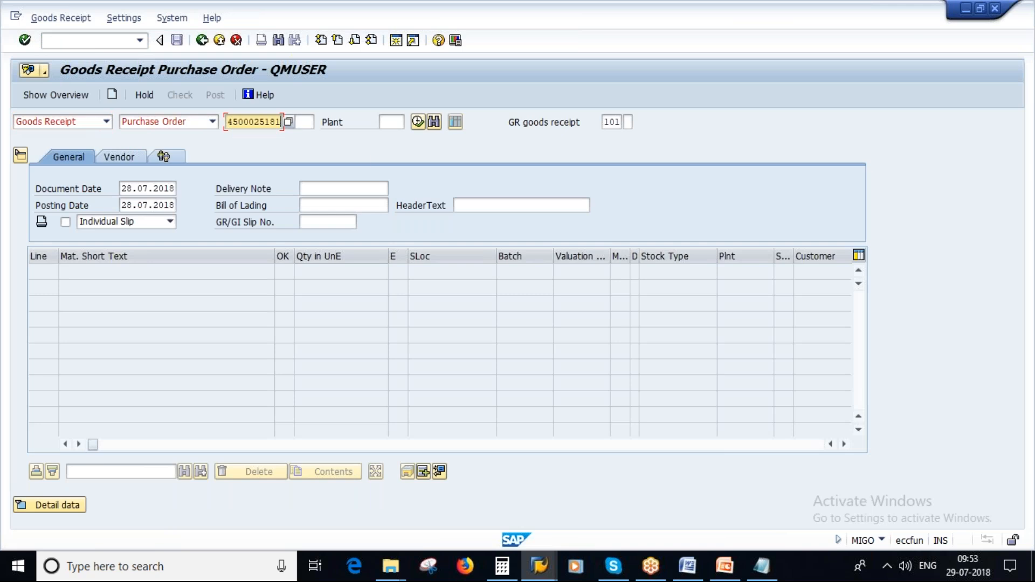
pyautogui.press('Return')
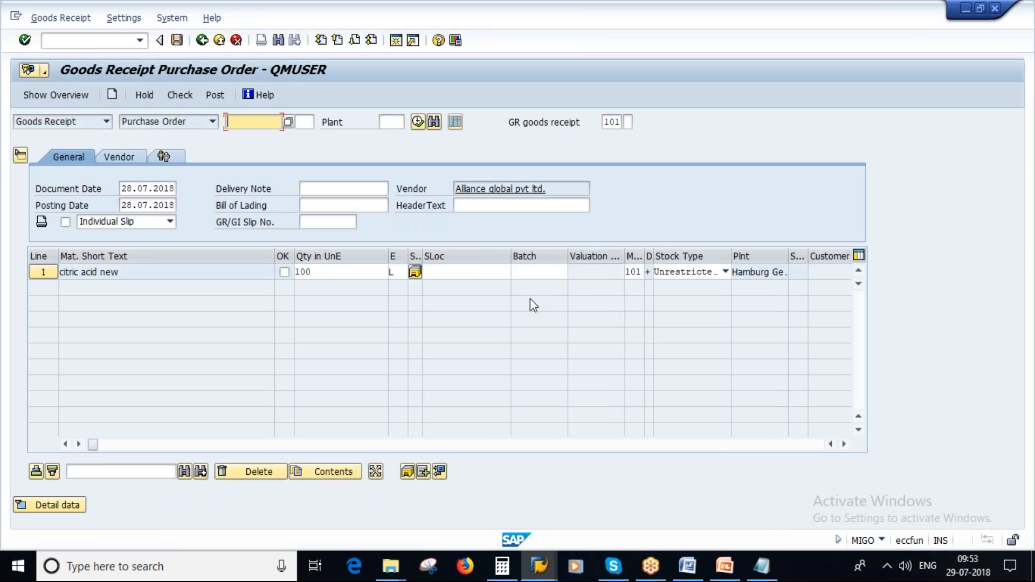
# Mark the citric acid item as OK with storage location L000, and check the goods receipt.
pyautogui.click(285, 272)
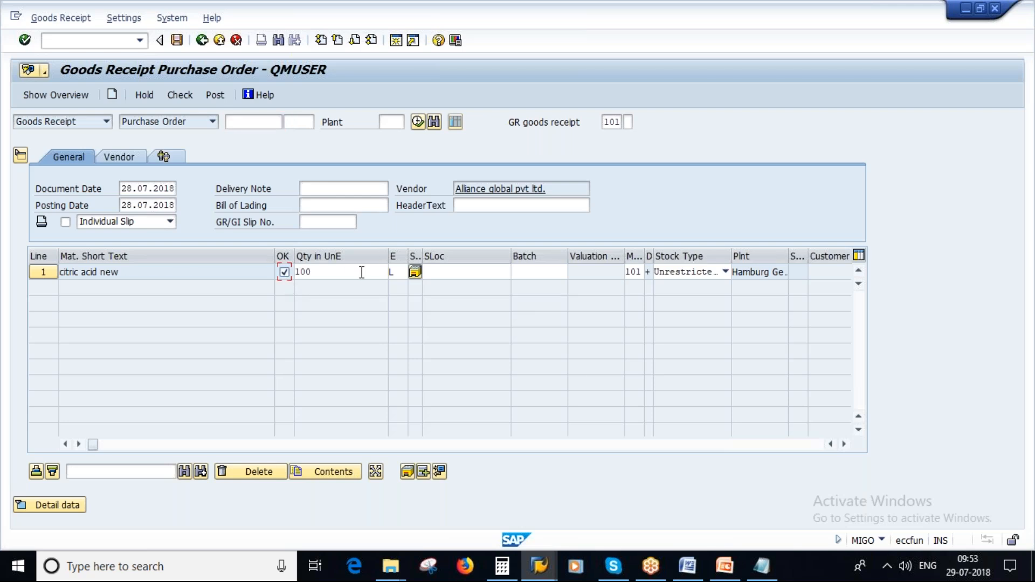
pyautogui.click(446, 272)
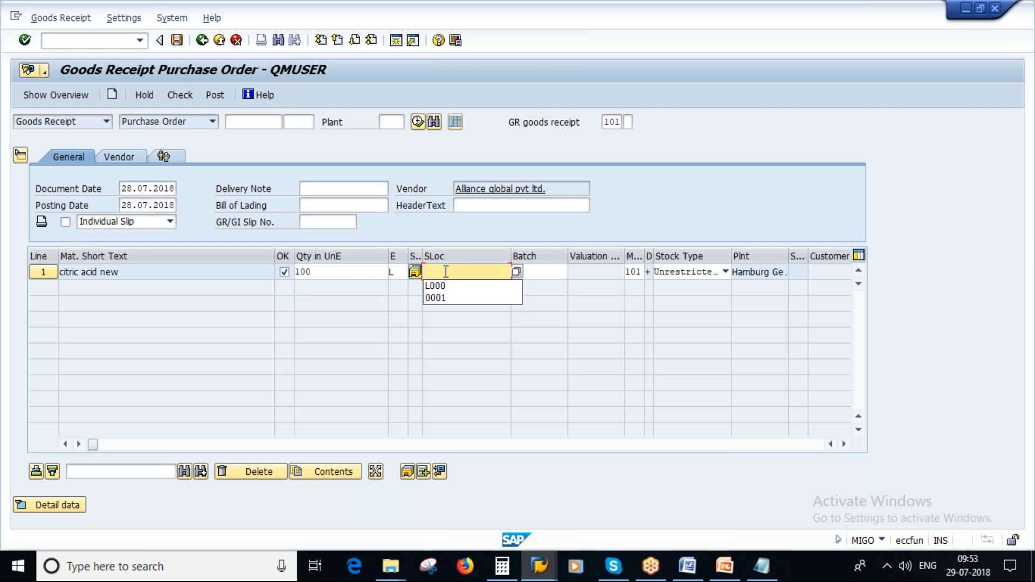
pyautogui.click(434, 283)
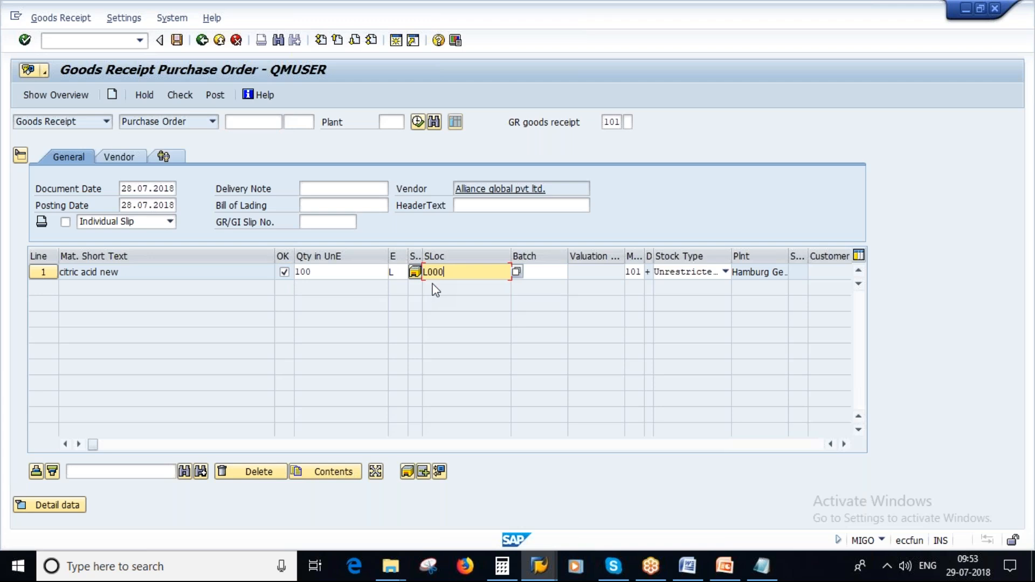
pyautogui.press('Return')
pyautogui.click(180, 95)
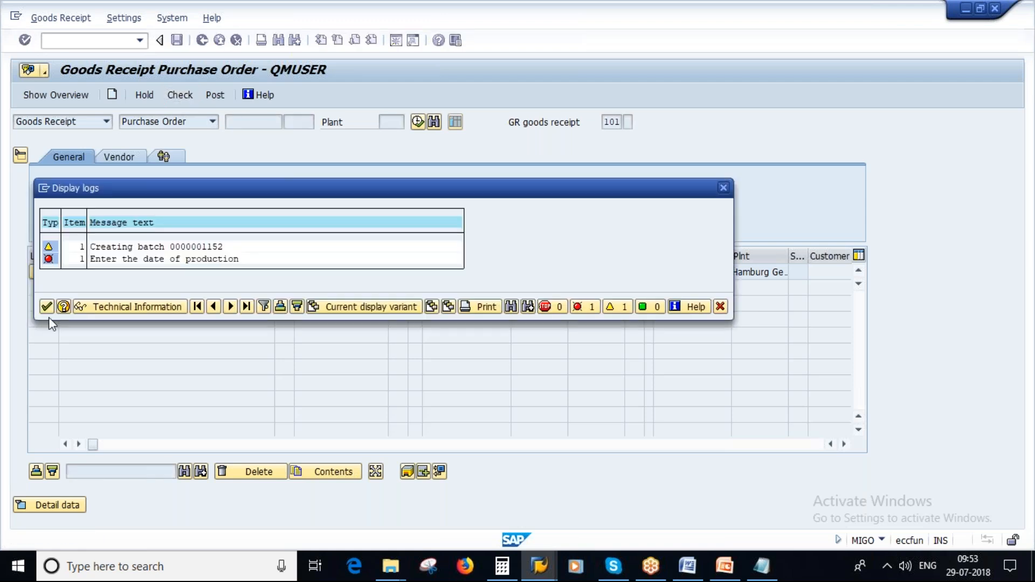
pyautogui.click(46, 307)
# Set the date of manufacture to 01.07.2018 in the item's batch details and check the goods receipt again.
pyautogui.click(41, 504)
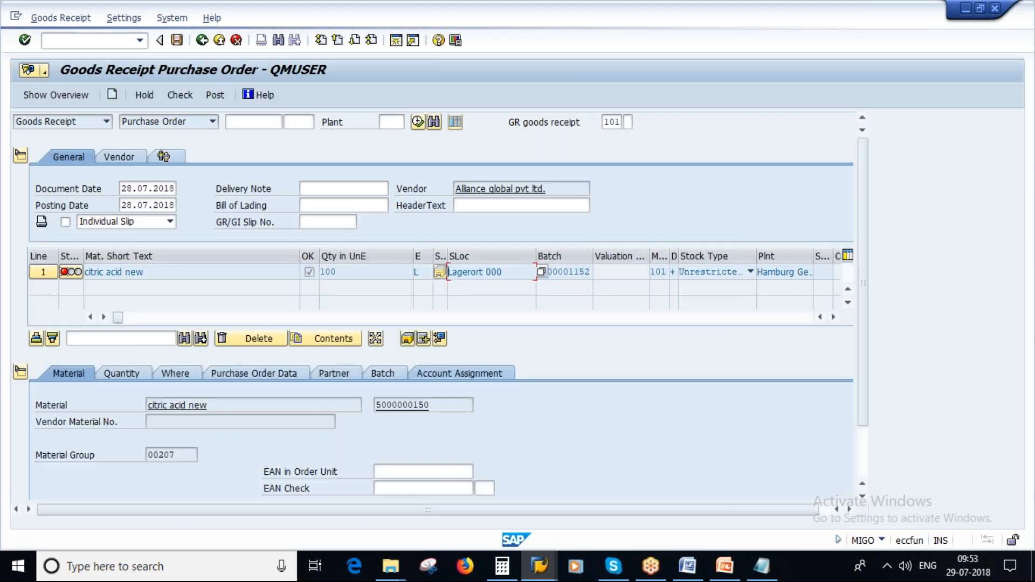
pyautogui.click(383, 373)
pyautogui.click(168, 437)
pyautogui.click(173, 452)
pyautogui.press('Return')
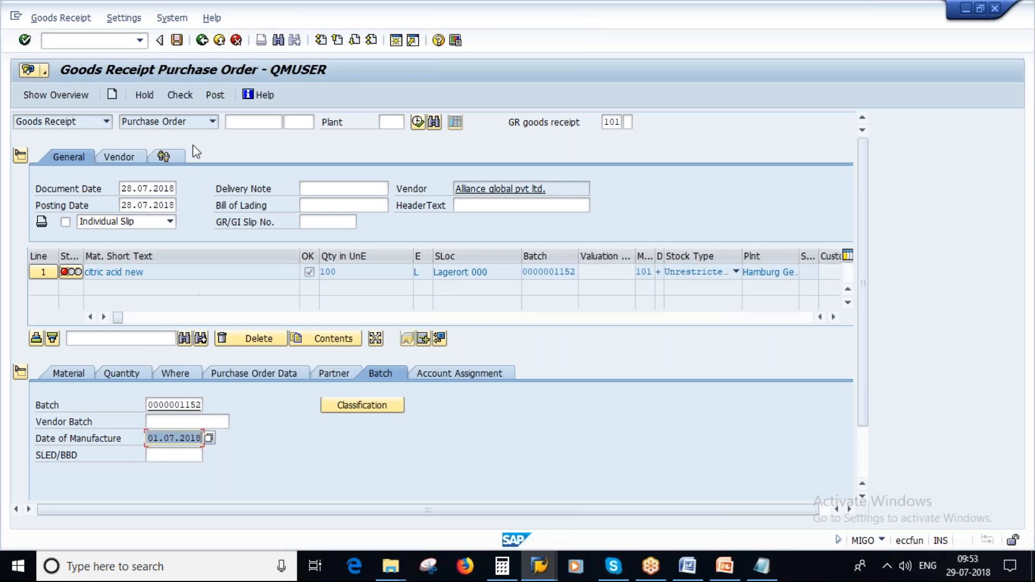
pyautogui.click(179, 96)
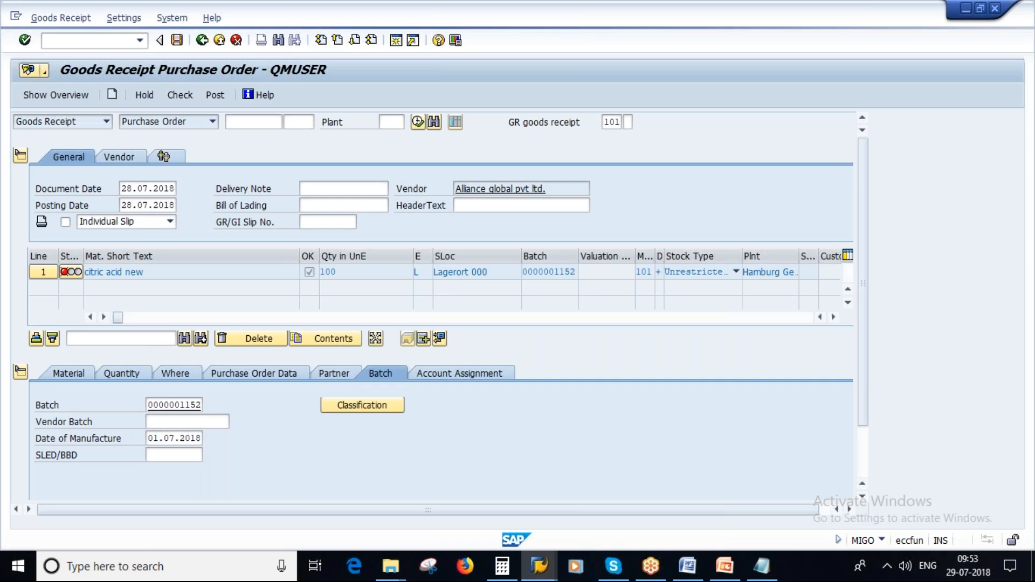
pyautogui.click(176, 42)
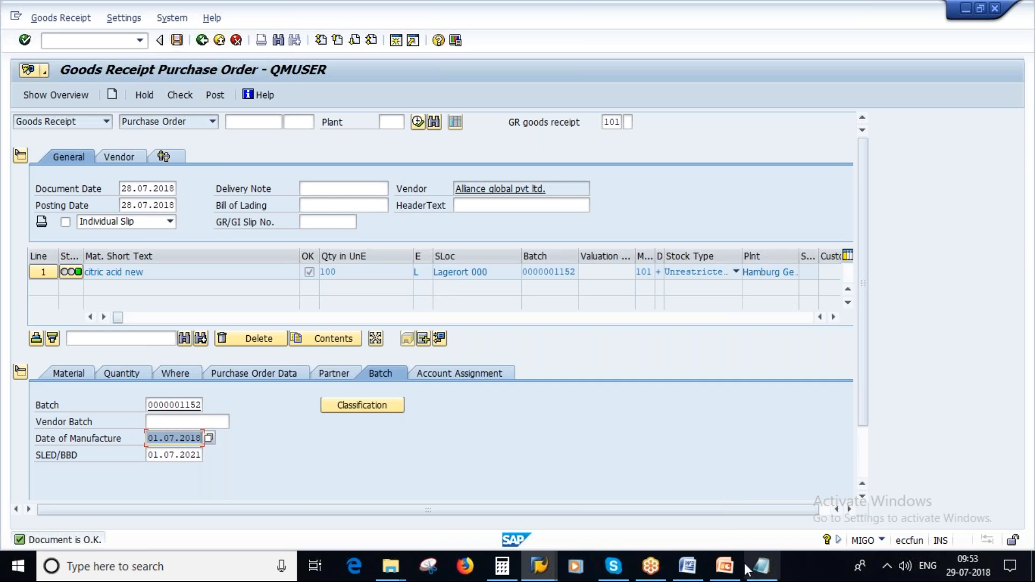
# View the Documents for Goods Movements slide in PowerPoint and return to the goods receipt in SAP.
pyautogui.click(724, 566)
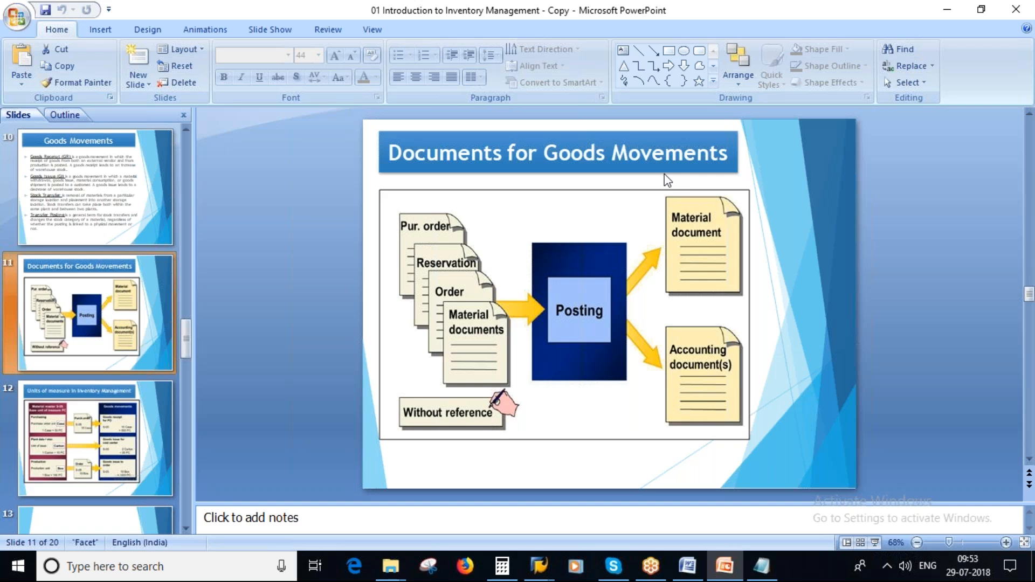
pyautogui.click(539, 566)
pyautogui.hotkey('alt', 'Tab')
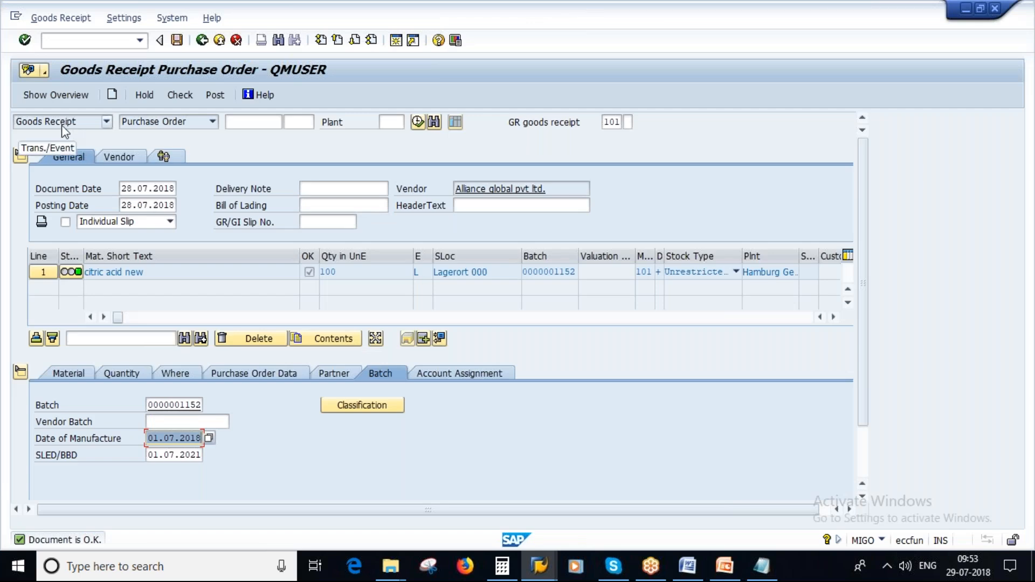
# Open the stock overview transaction MMBE in a new session.
pyautogui.click(396, 41)
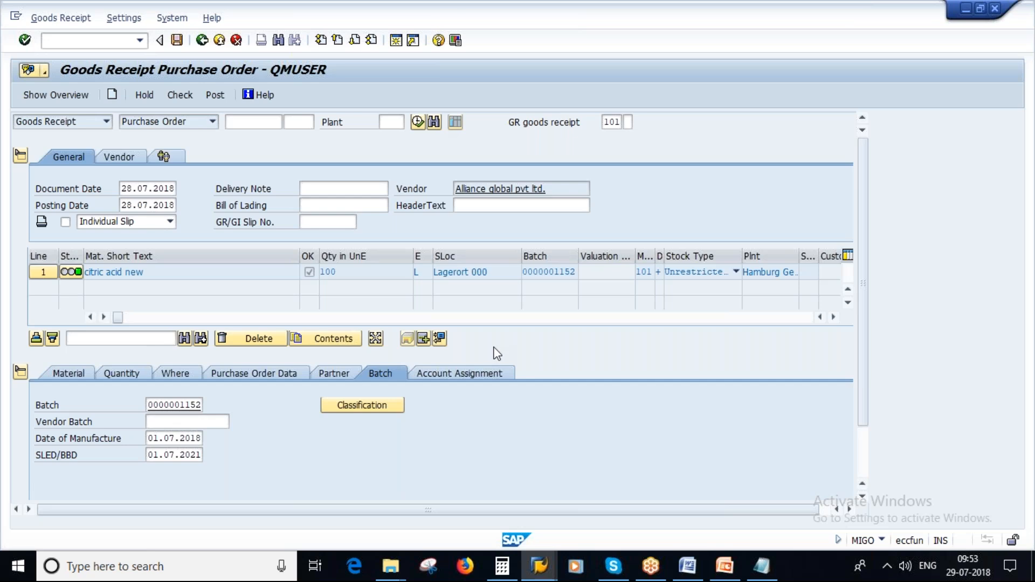
pyautogui.write('mmbe')
pyautogui.press('Return')
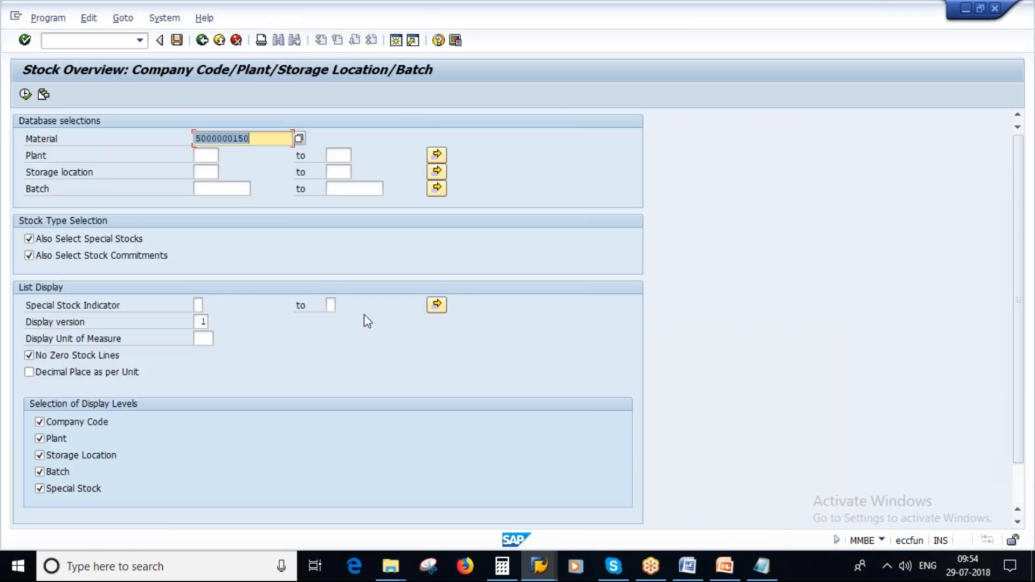
pyautogui.click(212, 157)
pyautogui.write('1000')
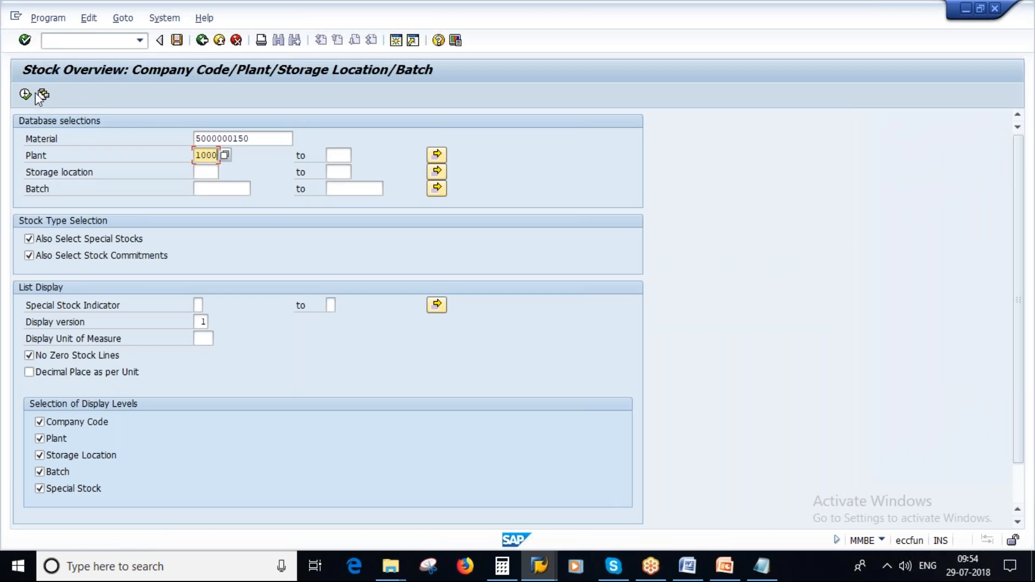
pyautogui.click(25, 96)
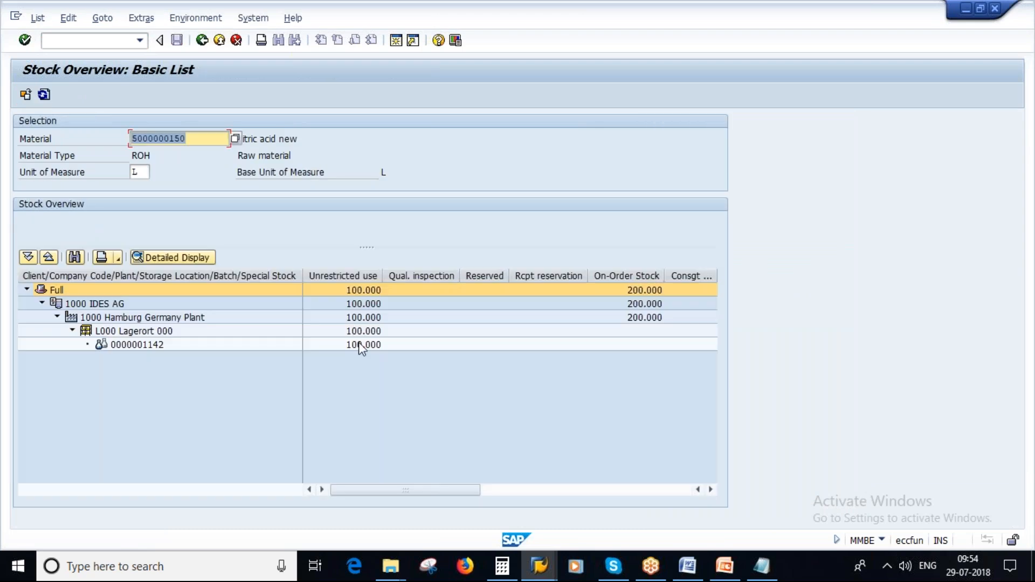
pyautogui.doubleClick(360, 348)
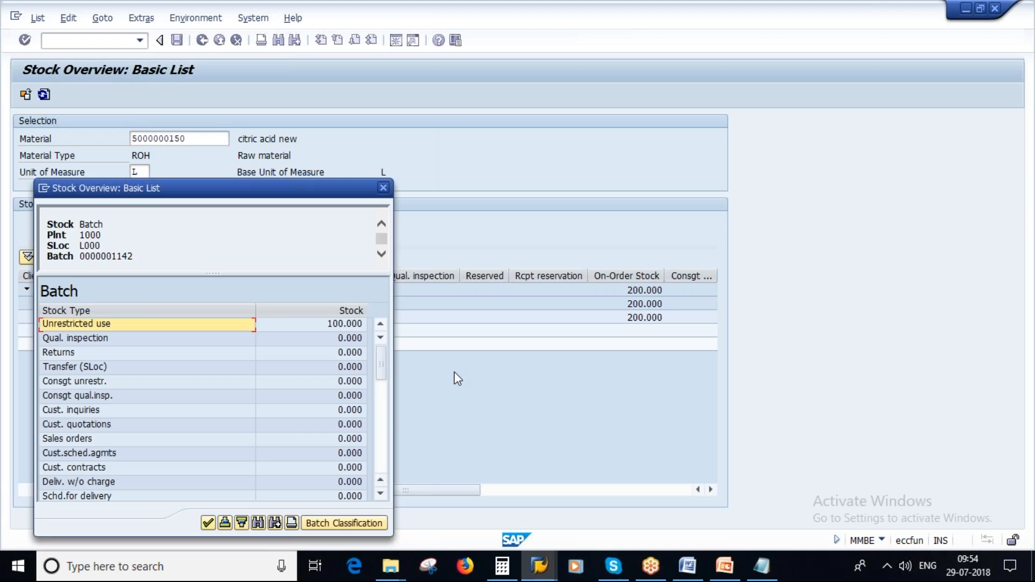
pyautogui.click(383, 188)
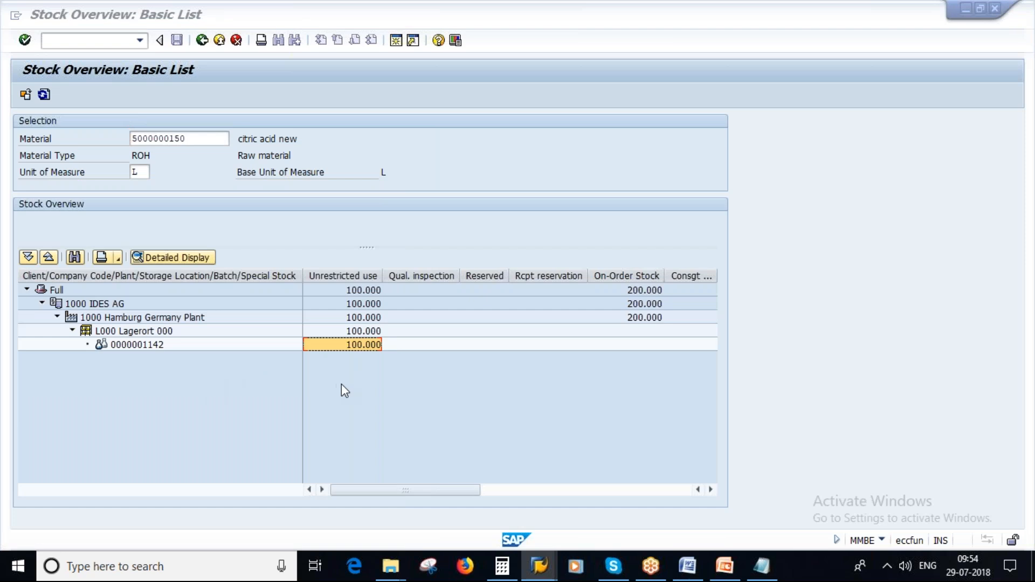
# Return to the goods receipt session, post the receipt, and switch back to the stock overview.
pyautogui.hotkey('alt', 'Tab')
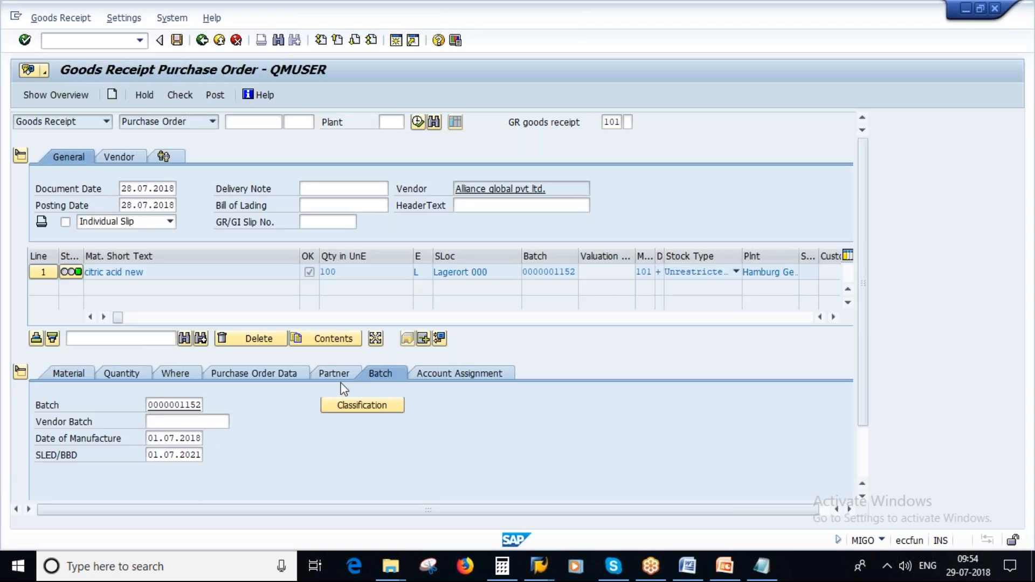
pyautogui.click(216, 97)
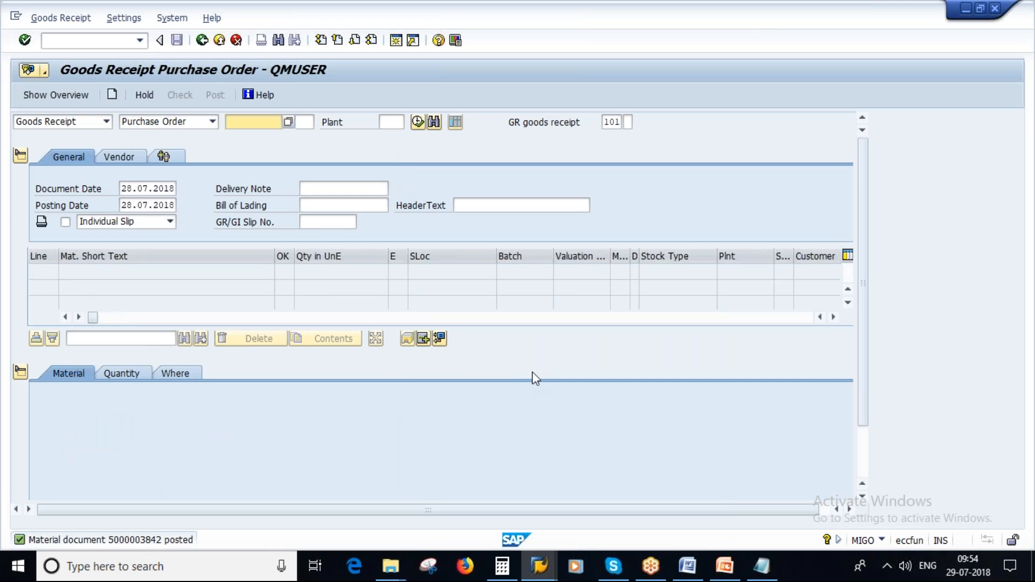
pyautogui.hotkey('alt', 'Tab')
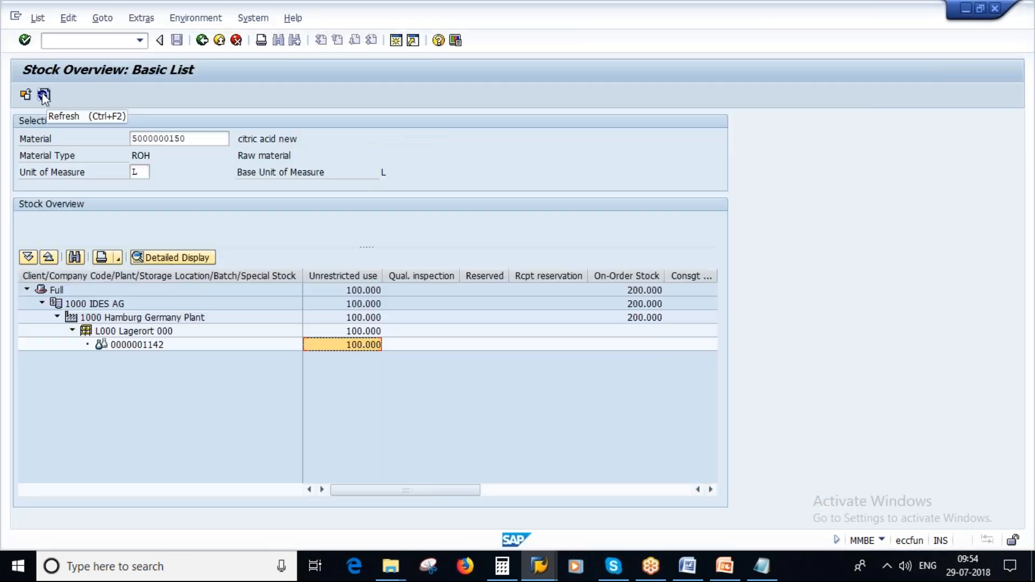
# Refresh the stock overview and examine the stock types of storage location L000 in its detail window.
pyautogui.click(43, 95)
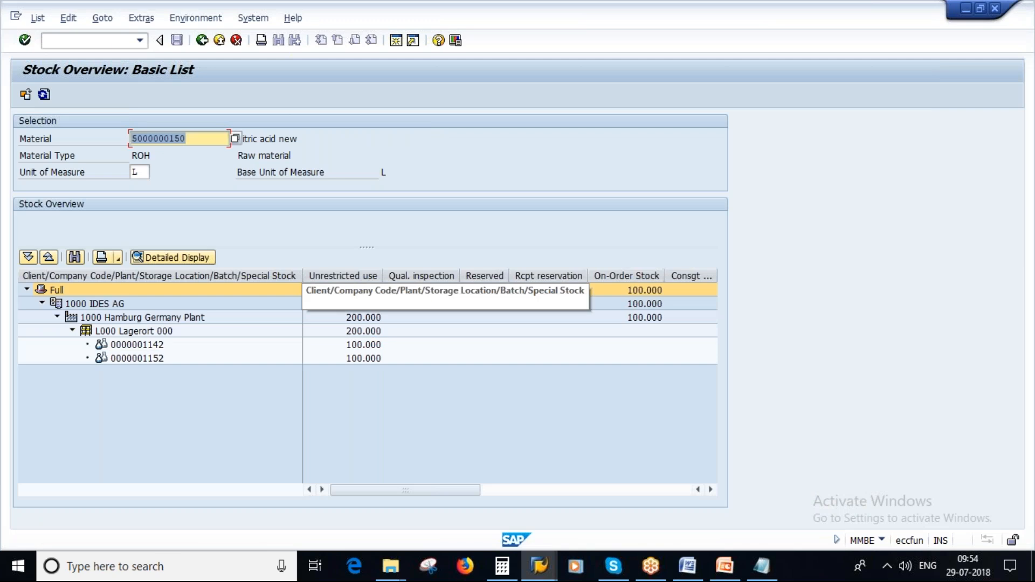
pyautogui.doubleClick(365, 331)
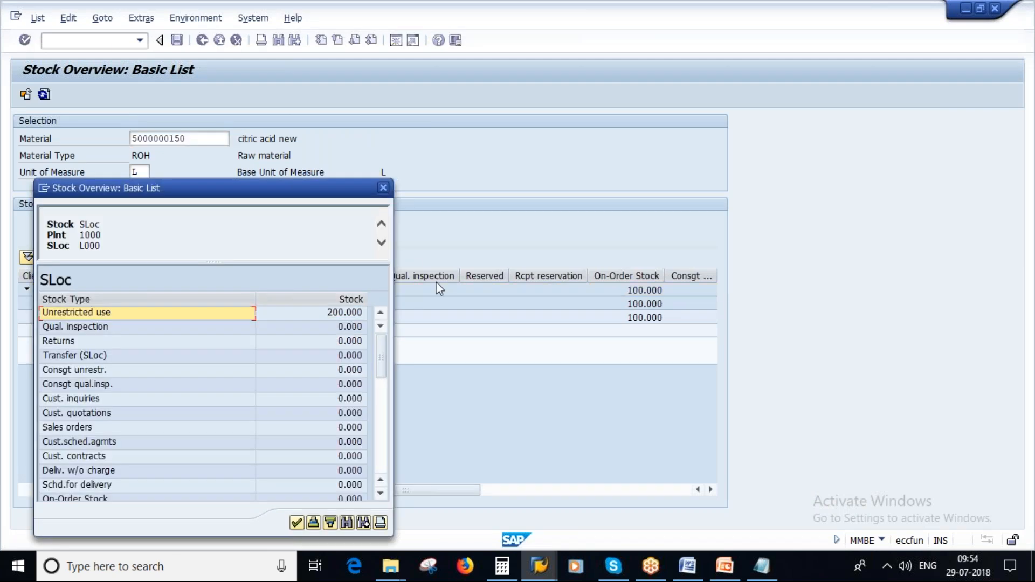
pyautogui.click(385, 188)
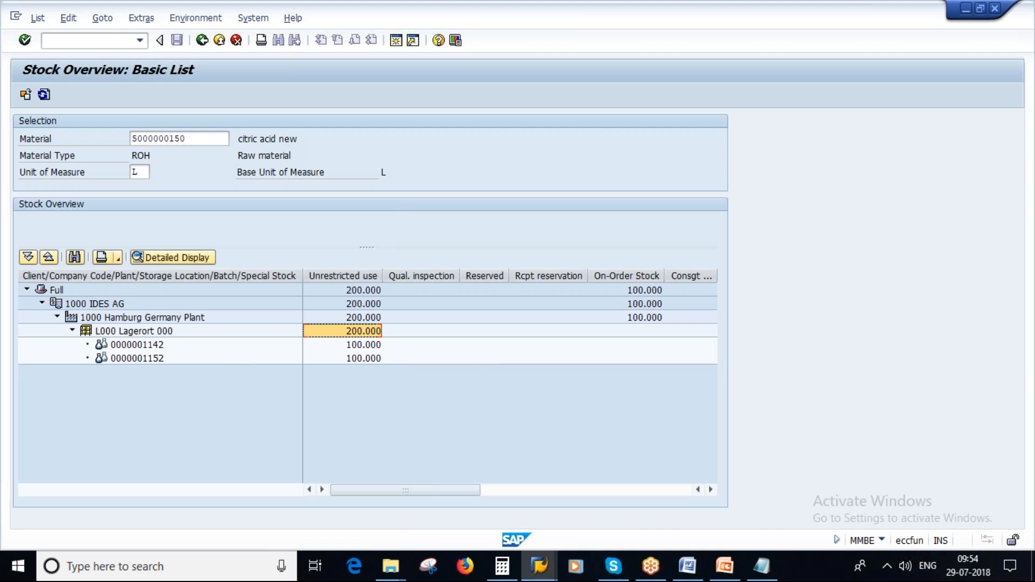
# Switch to Notepad, highlight "Increase in Stock" in the Goods Receipt definition, and return to the goods receipt session in SAP.
pyautogui.click(768, 574)
pyautogui.moveTo(200, 112); pyautogui.dragTo(397, 115)
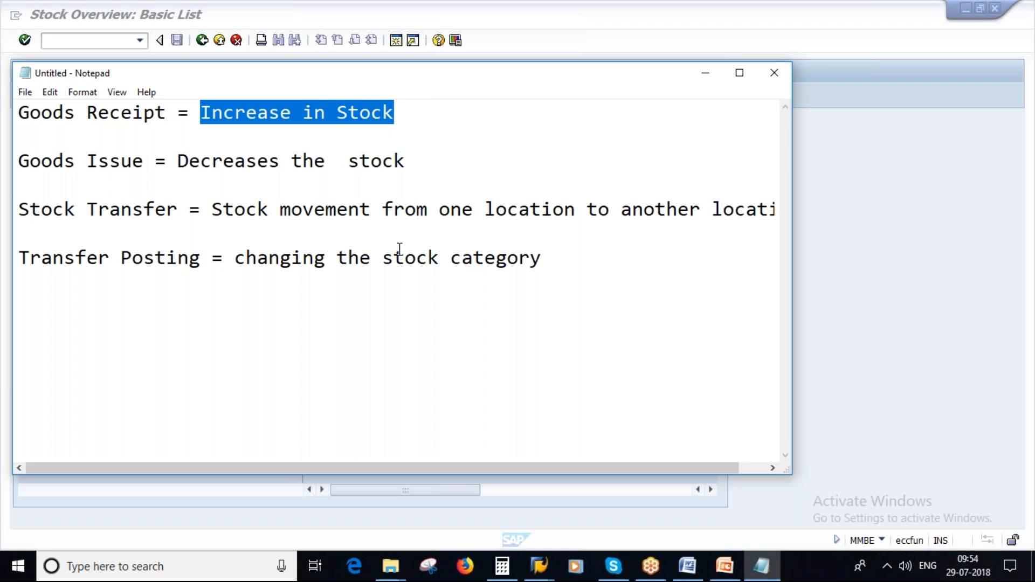
pyautogui.hotkey('alt', 'Tab')
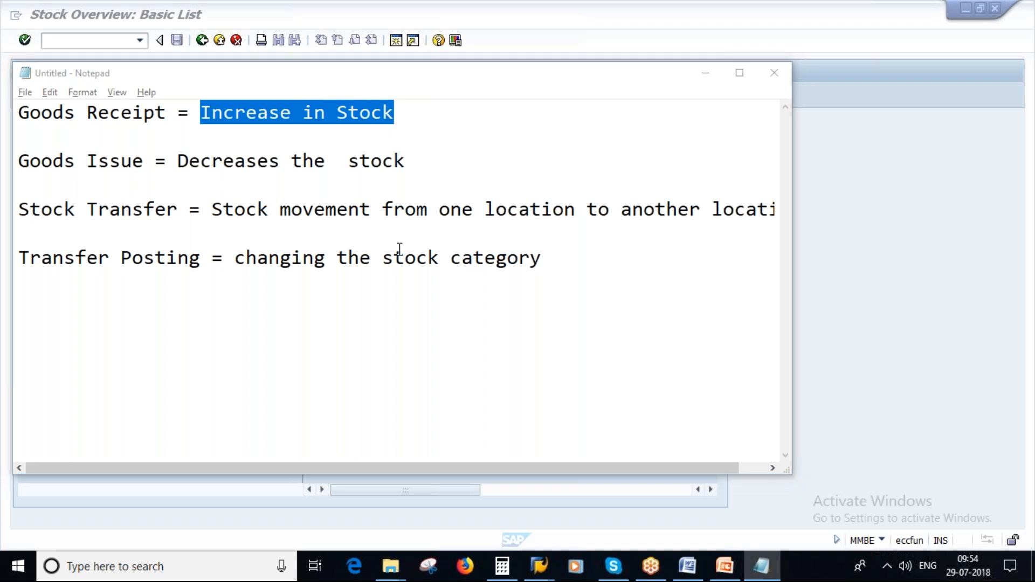
pyautogui.moveTo(539, 573)
pyautogui.moveTo(503, 477)
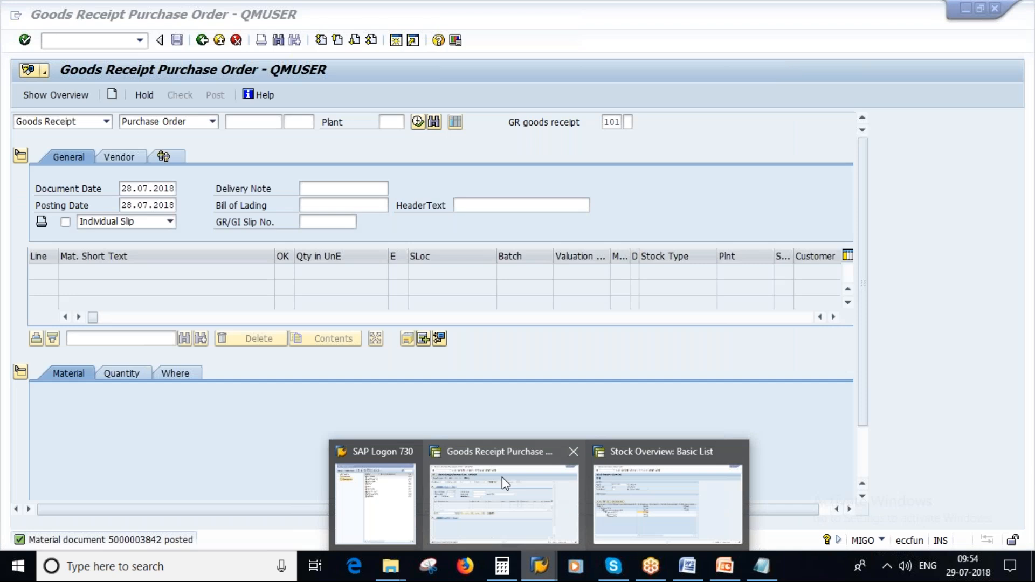
pyautogui.click(470, 477)
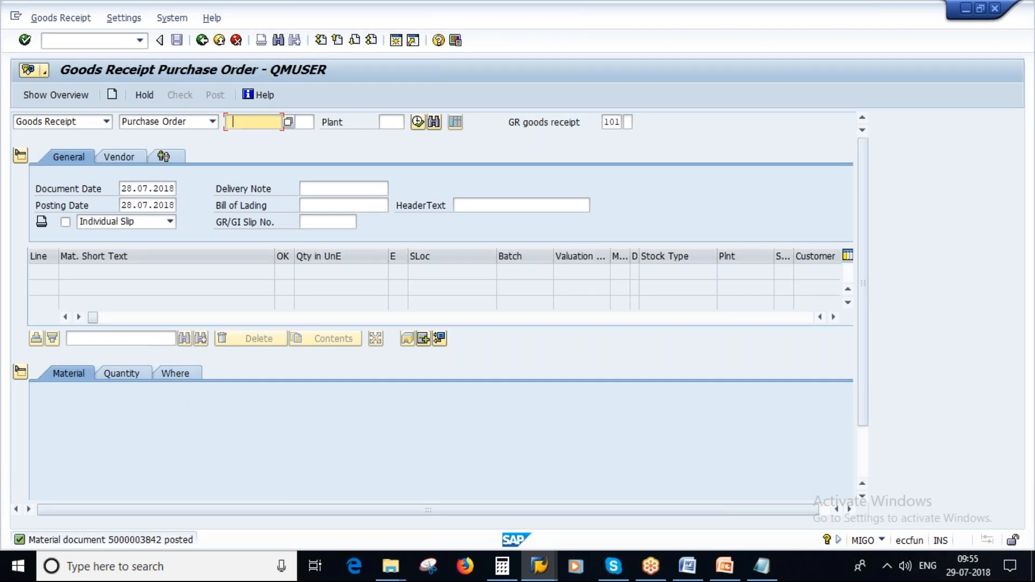
# Display the purchase order in transaction ME23N and view the purchase order history of the citric acid item.
pyautogui.click(254, 122)
pyautogui.click(242, 136)
pyautogui.click(71, 40)
pyautogui.write('/nme23n')
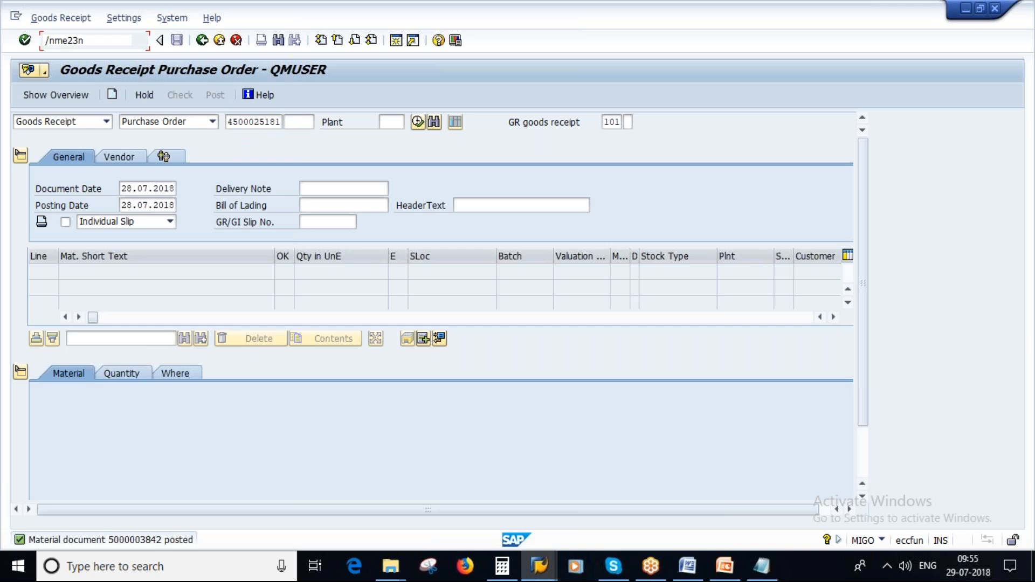
pyautogui.press('Return')
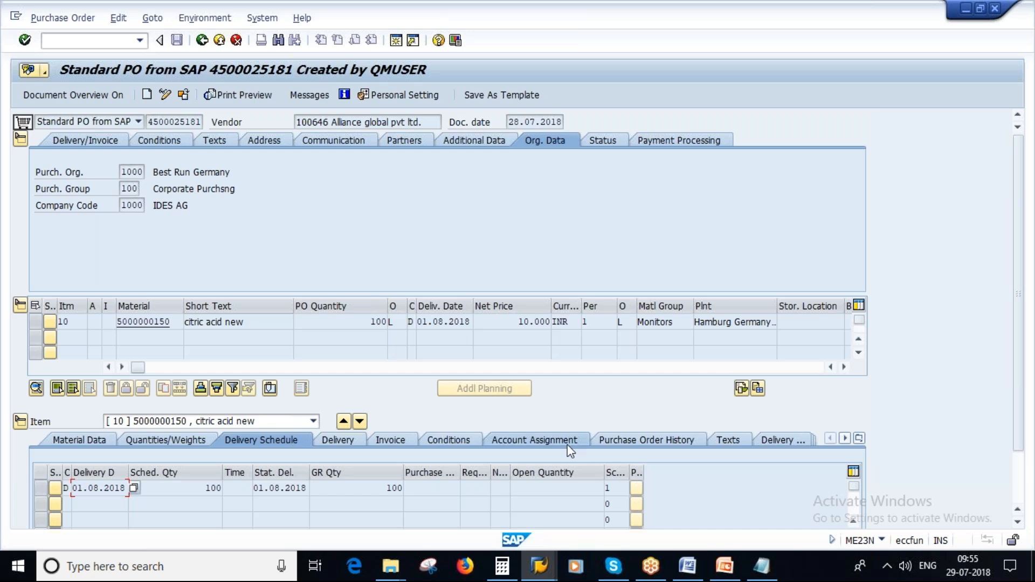
pyautogui.click(658, 445)
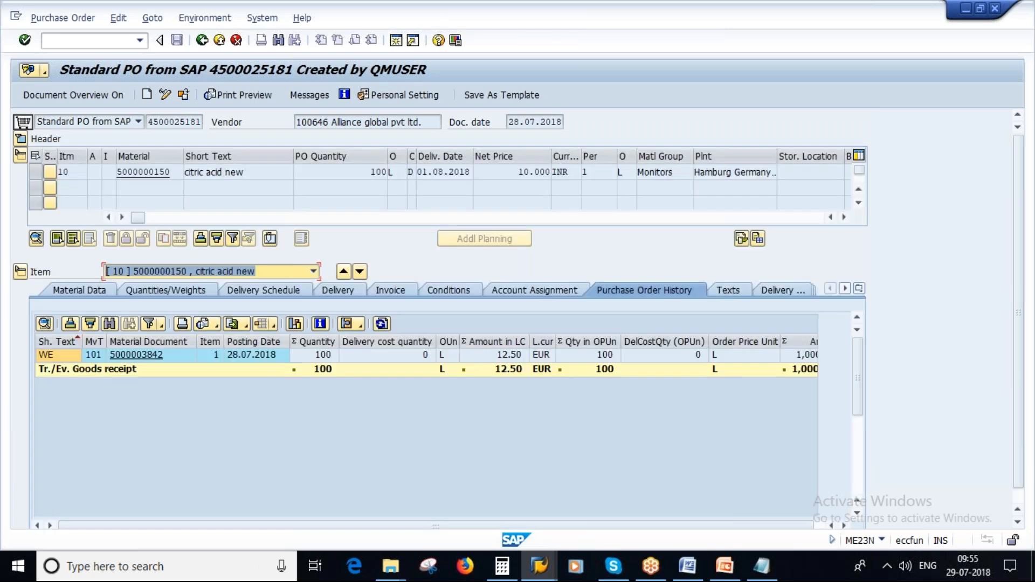
# Open the goods receipt's material document from the order history and examine its material and quantity details.
pyautogui.click(139, 358)
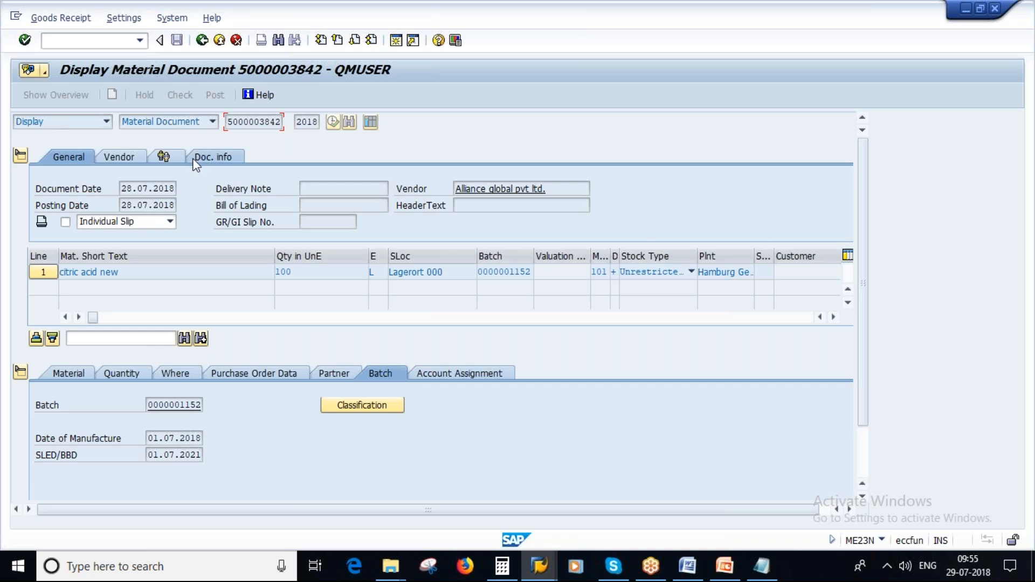
pyautogui.click(68, 374)
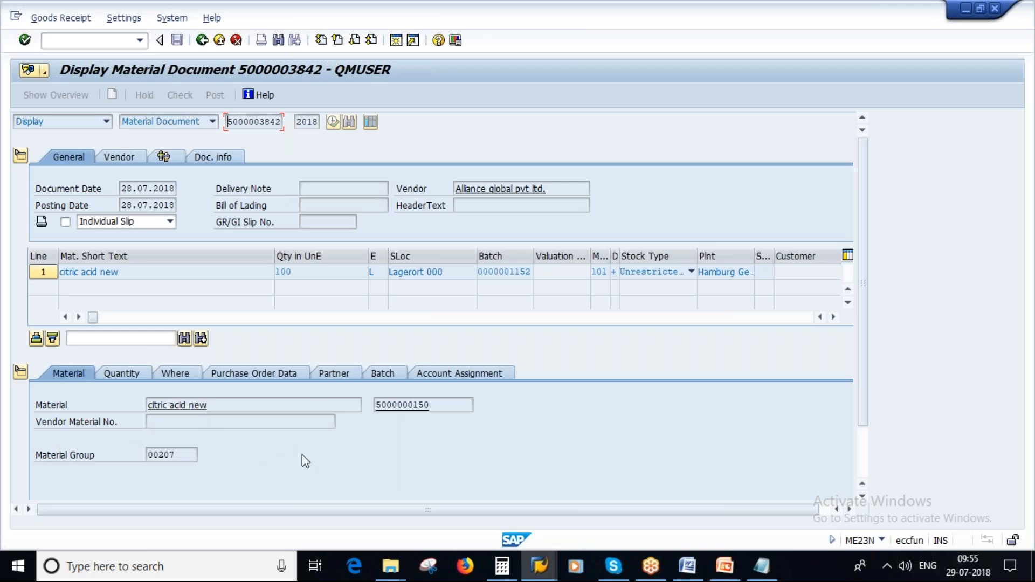
pyautogui.moveTo(441, 406); pyautogui.dragTo(159, 373)
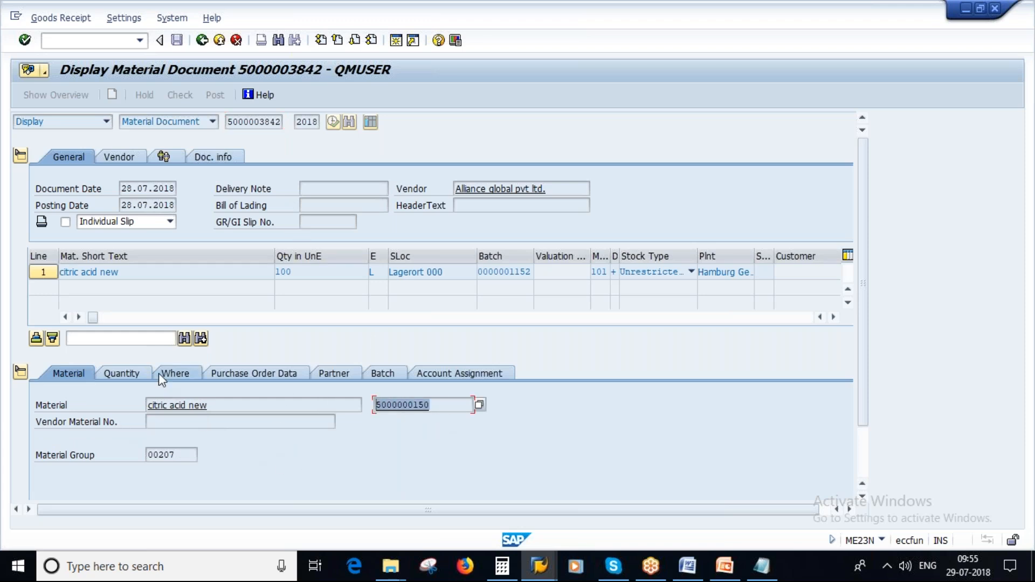
pyautogui.click(121, 373)
pyautogui.moveTo(186, 406); pyautogui.dragTo(147, 405)
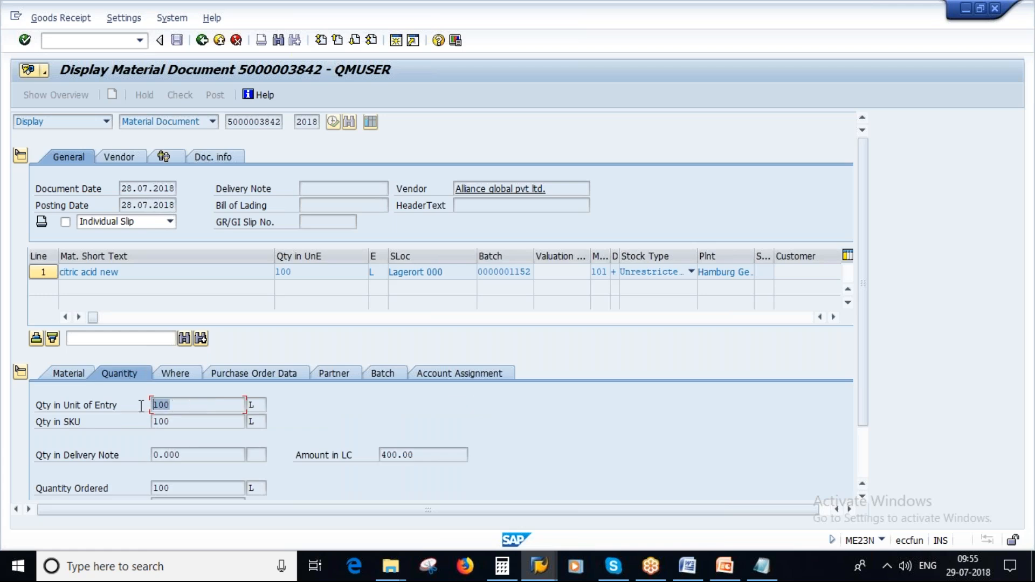
# Examine the material document's plant, storage location and movement type, as well as its batch data.
pyautogui.click(181, 369)
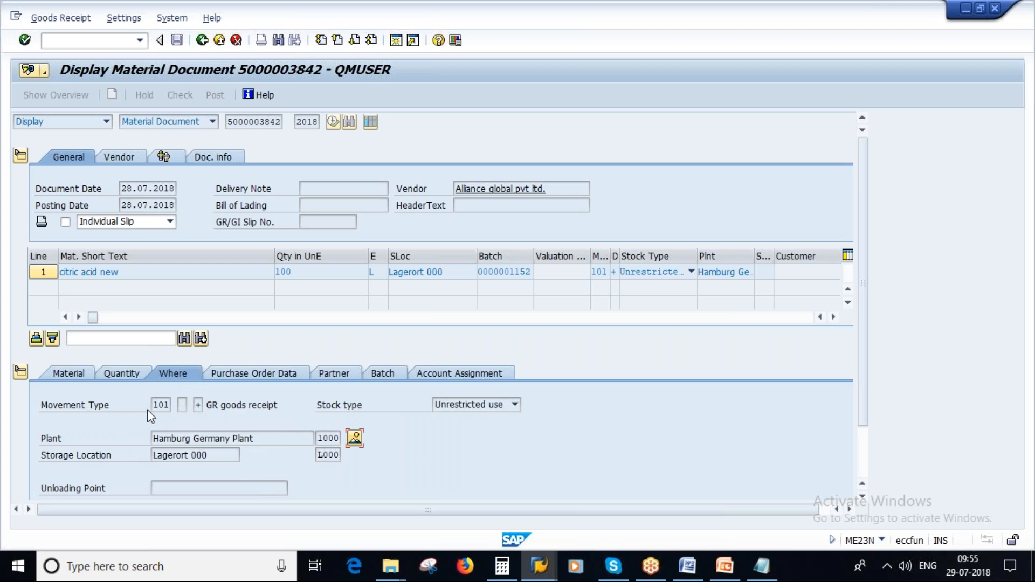
pyautogui.click(326, 438)
pyautogui.doubleClick(326, 438)
pyautogui.doubleClick(321, 455)
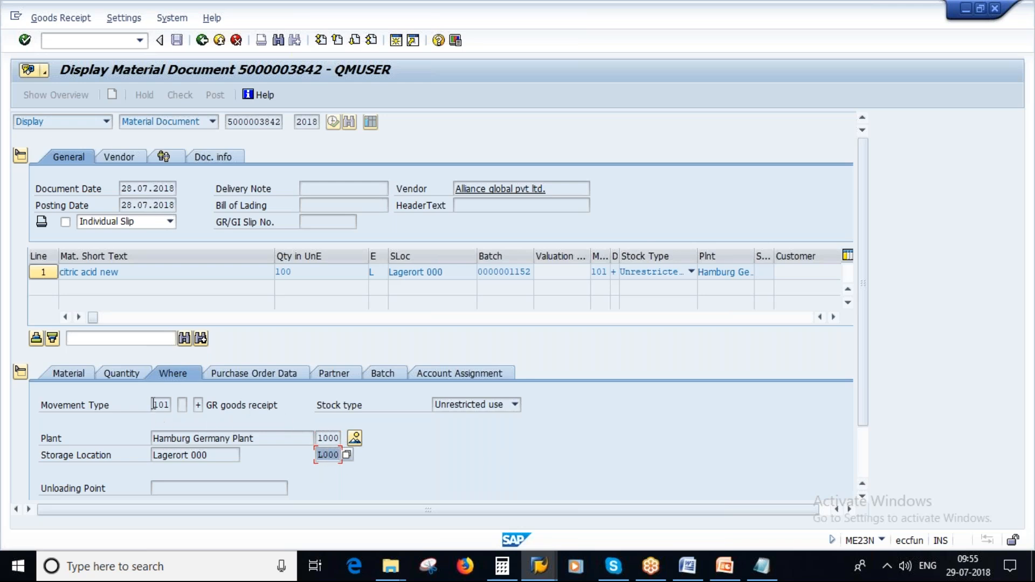
pyautogui.click(161, 405)
pyautogui.doubleClick(161, 404)
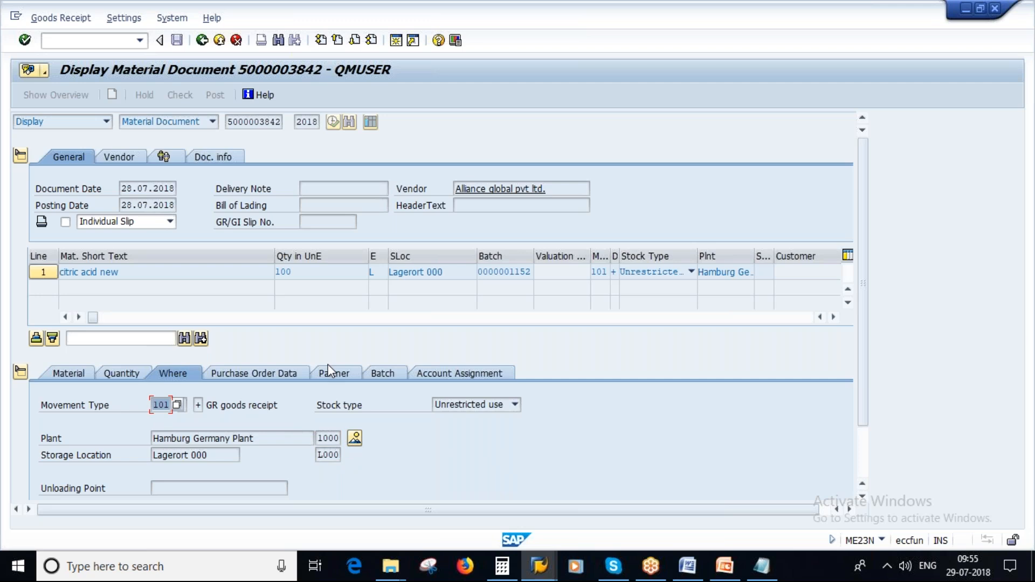
pyautogui.click(383, 372)
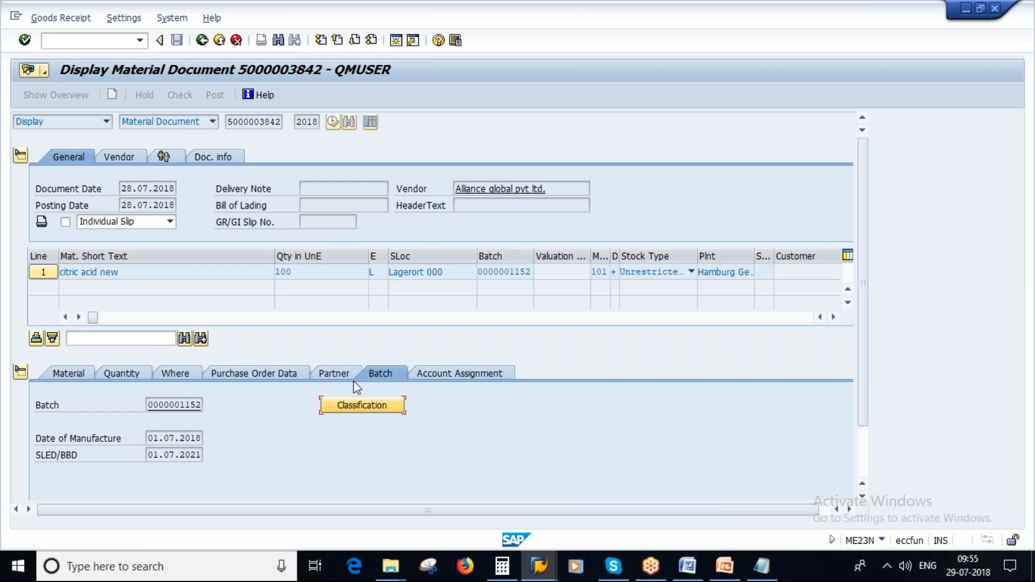
# Display the accounting document among the receipt's FI documents, examine its line items, and return to the material document.
pyautogui.click(221, 160)
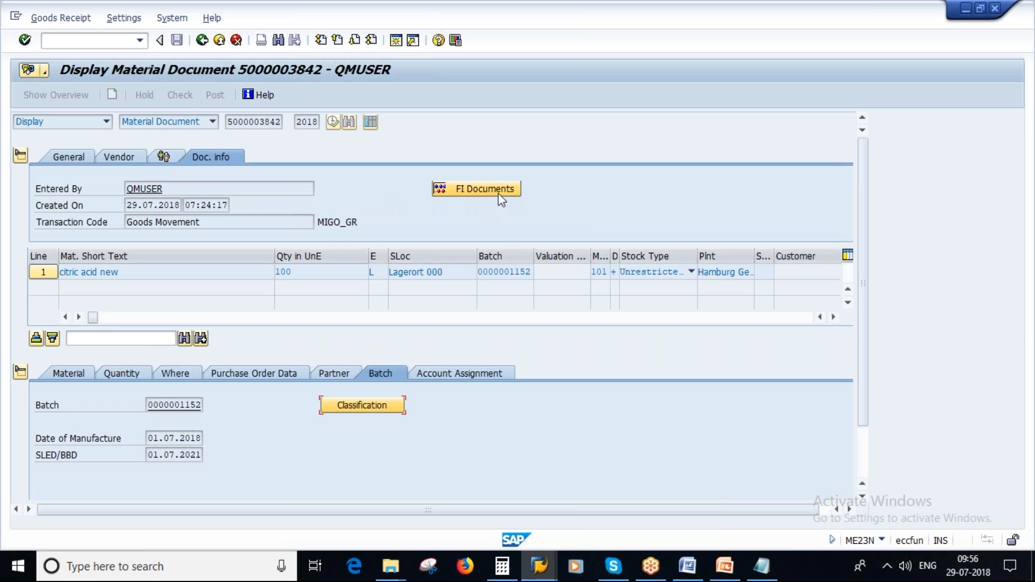
pyautogui.click(457, 187)
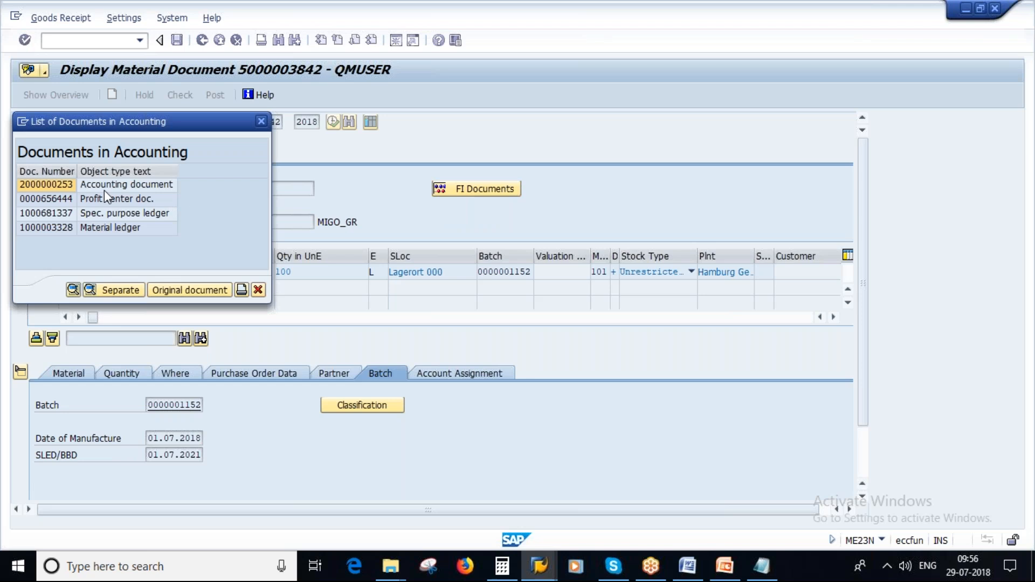
pyautogui.click(89, 186)
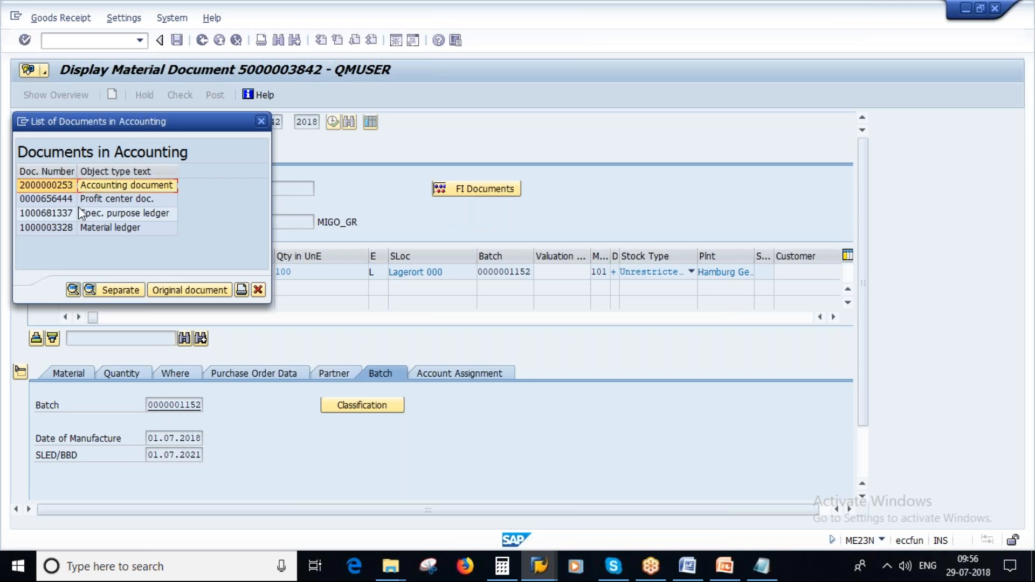
pyautogui.click(72, 289)
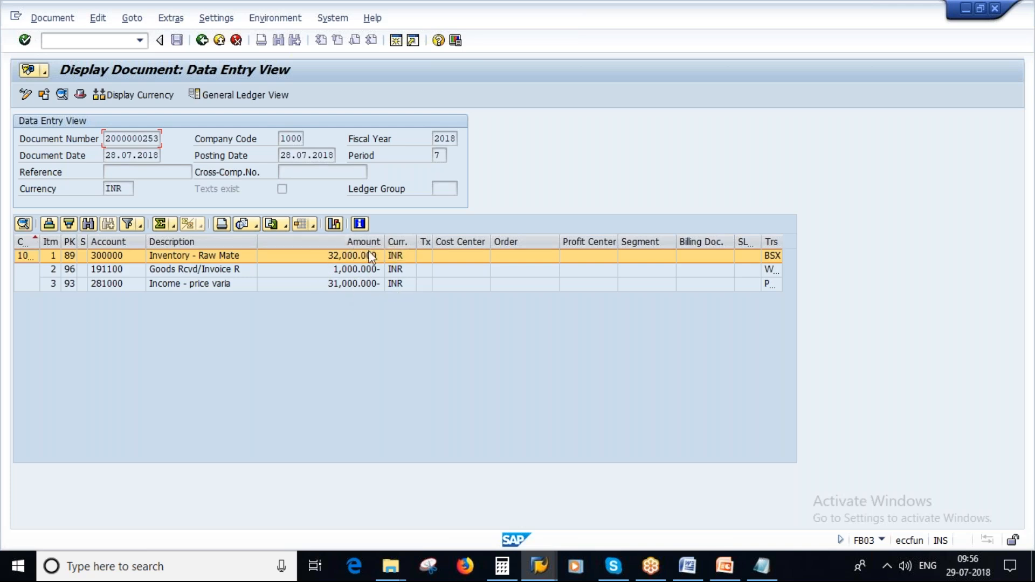
pyautogui.click(203, 41)
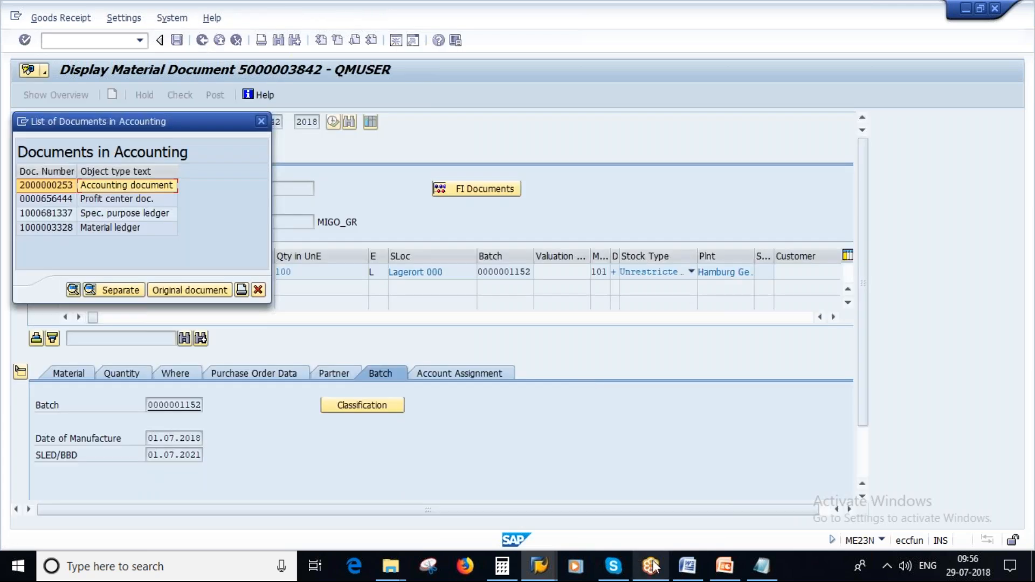
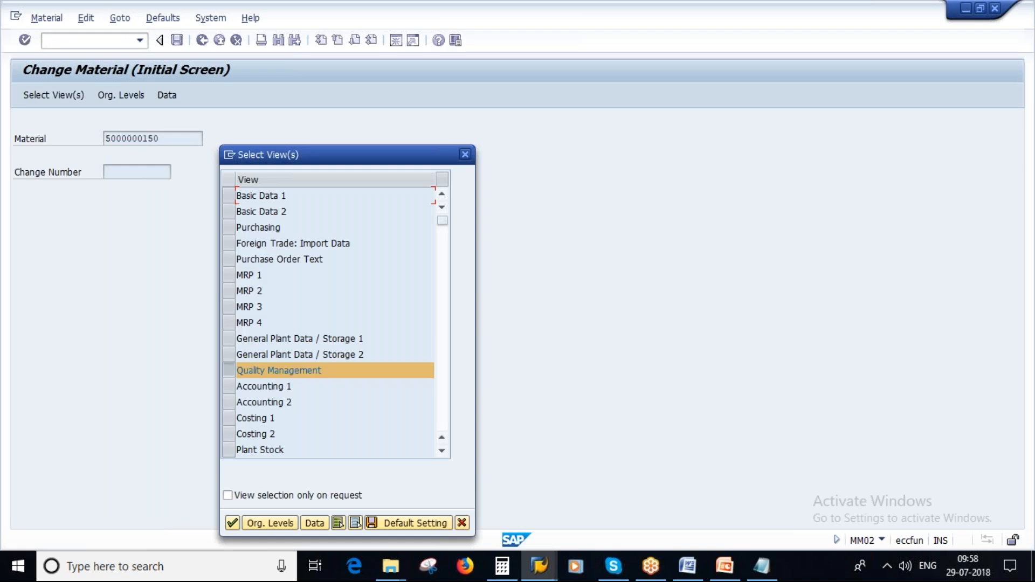
pyautogui.click(231, 368)
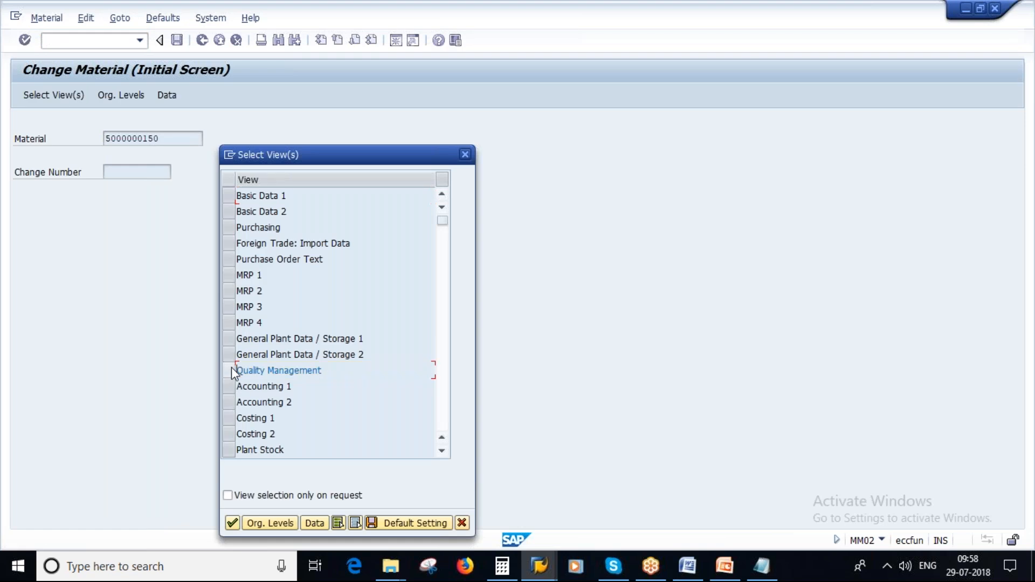
pyautogui.click(229, 226)
pyautogui.click(233, 523)
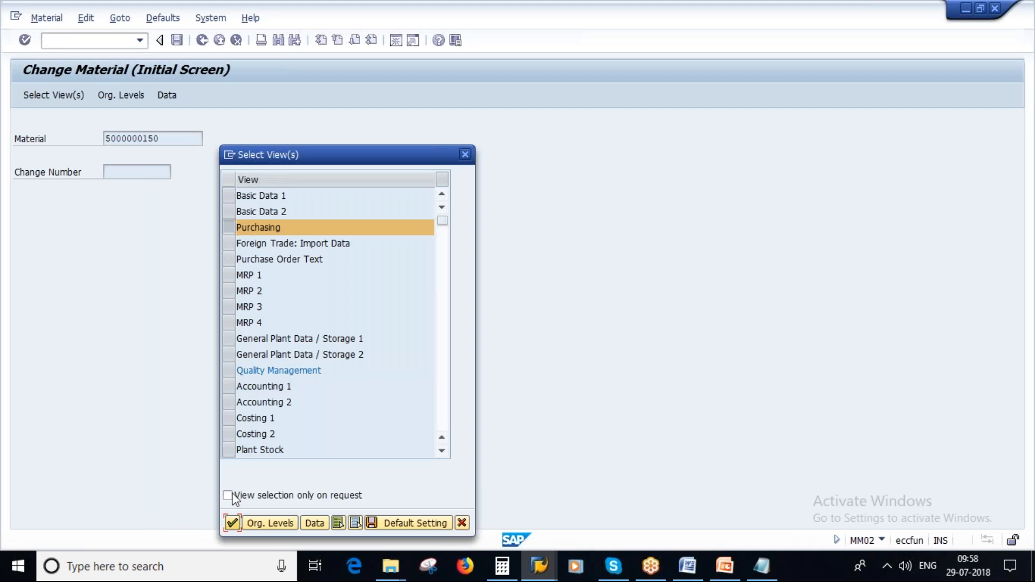
pyautogui.click(328, 240)
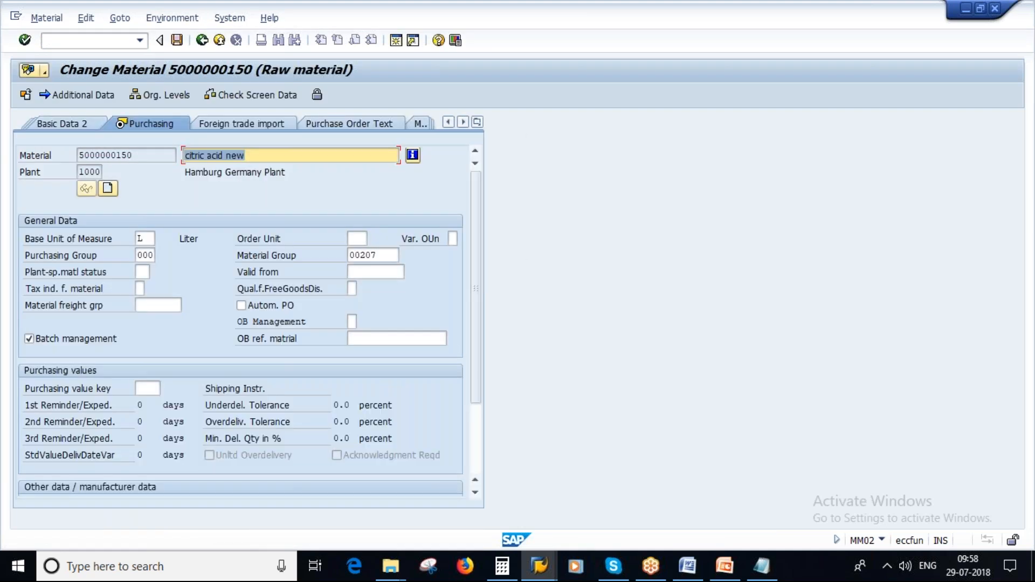
# Check the base unit of measure of the citric acid material without changing it.
pyautogui.click(142, 239)
pyautogui.click(149, 241)
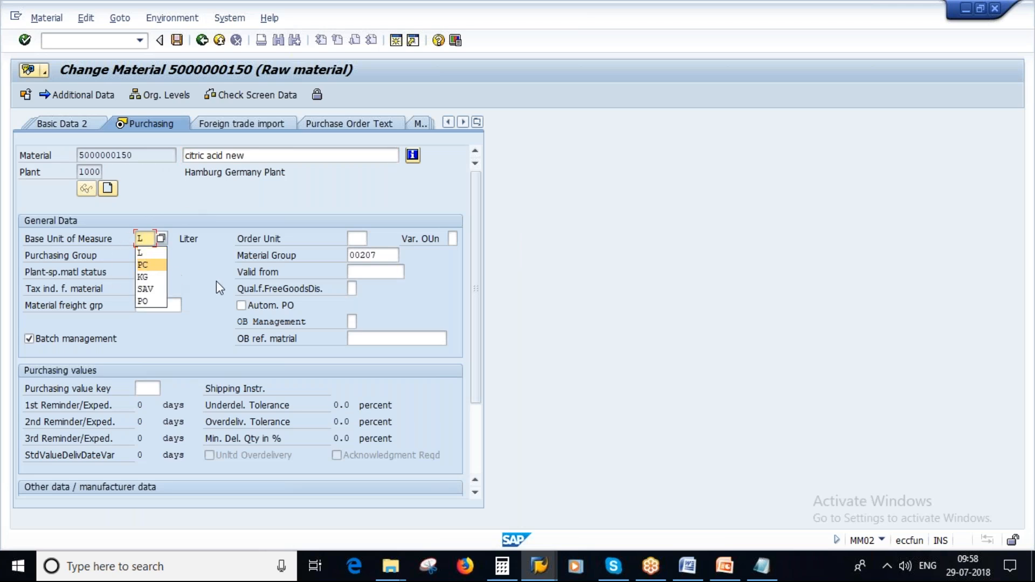
pyautogui.click(205, 294)
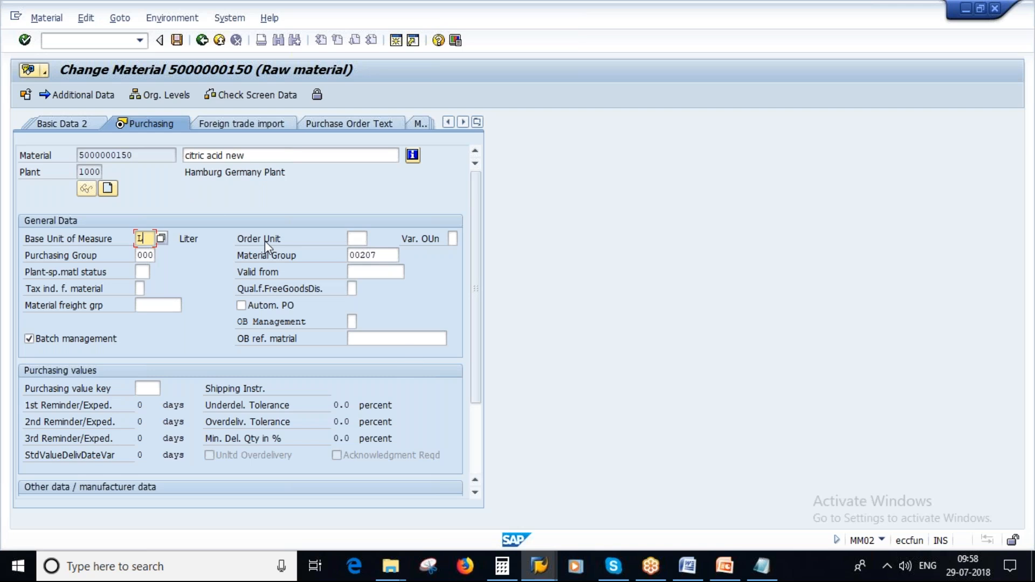
# Set the material's order unit to DR (drum) from the list of commercial units.
pyautogui.click(356, 238)
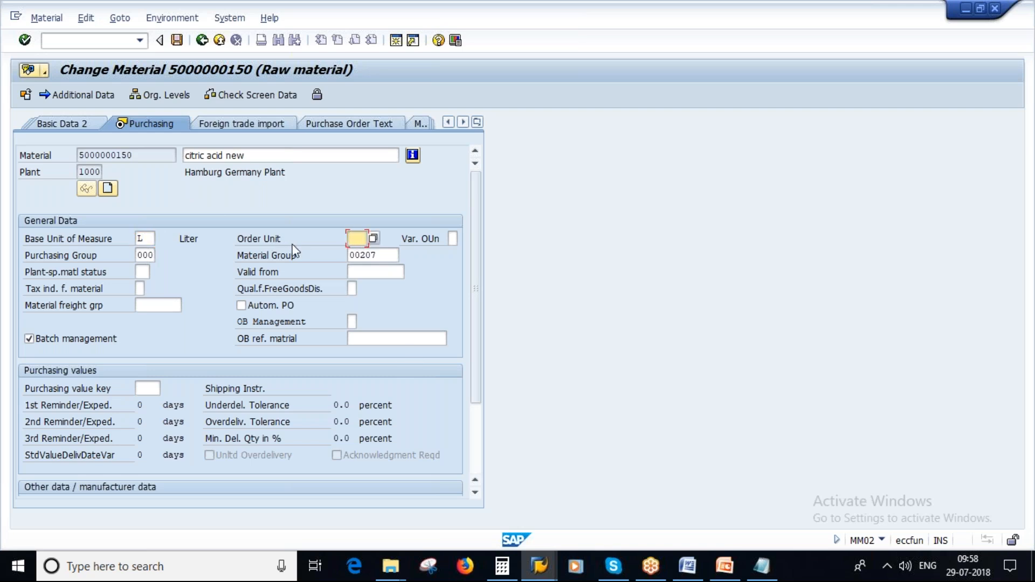
pyautogui.click(374, 239)
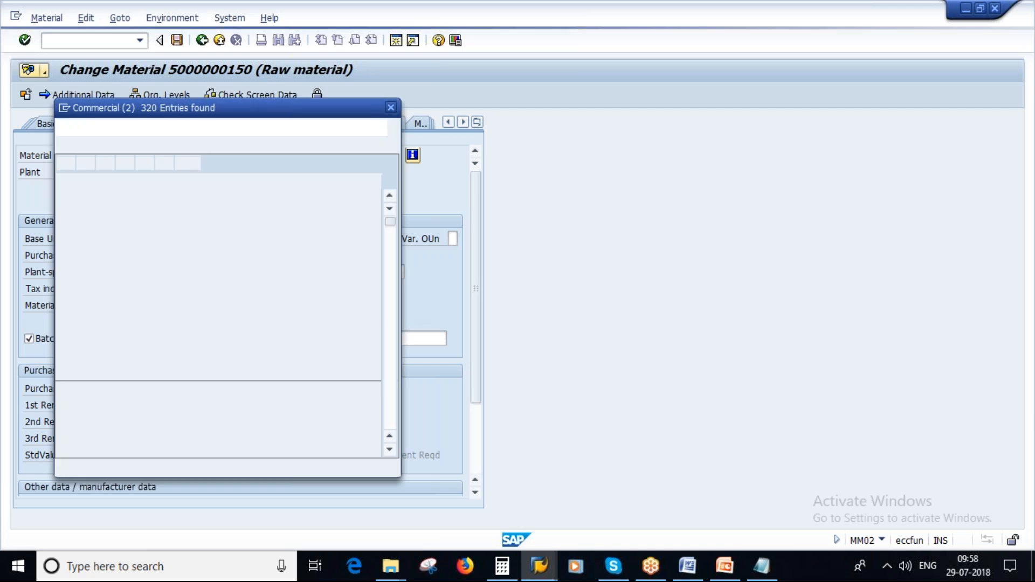
pyautogui.scroll(-13, 188, 367)
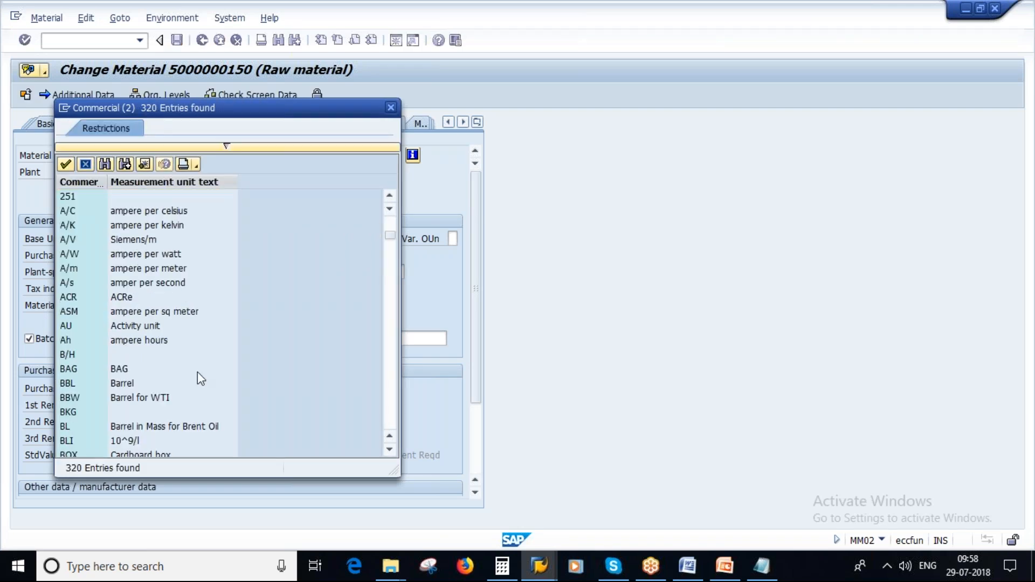
pyautogui.scroll(-6, 201, 378)
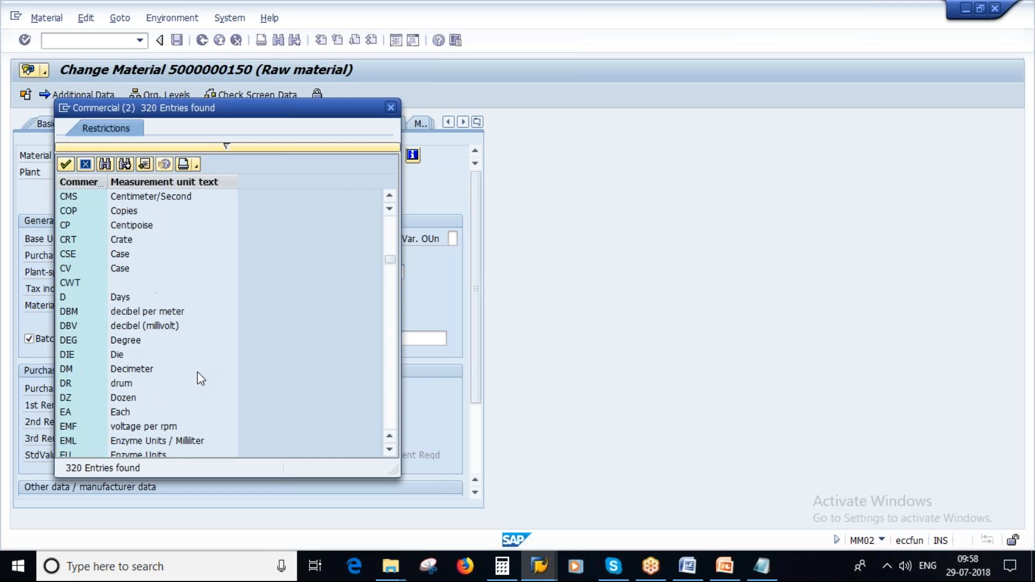
pyautogui.click(65, 382)
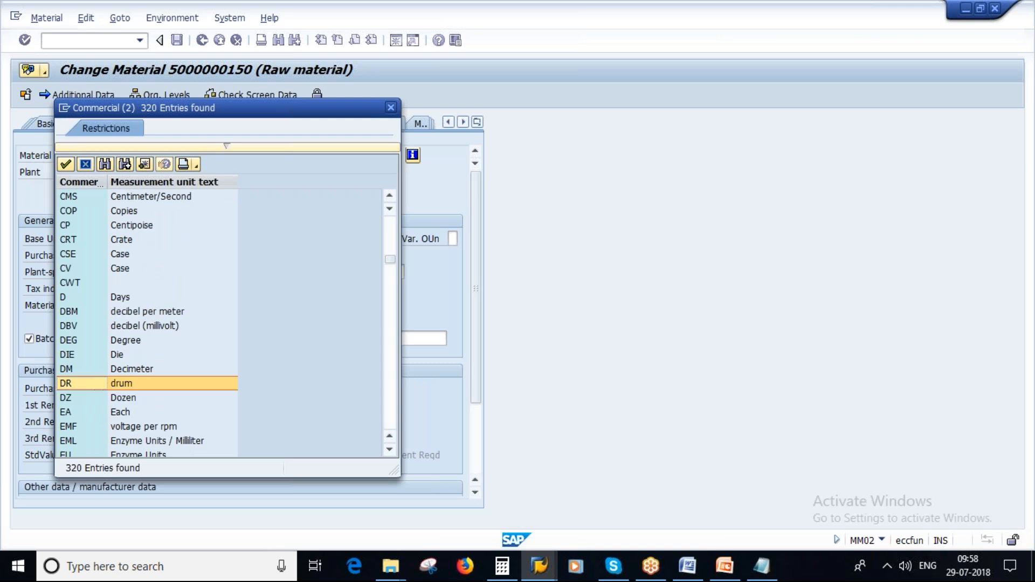
pyautogui.click(66, 383)
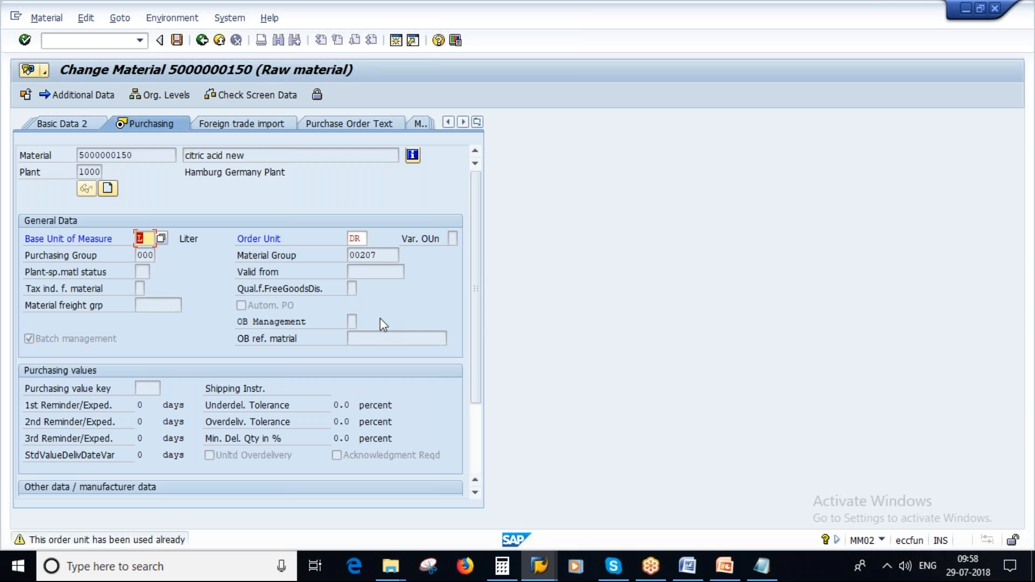
# Accept the order unit warning and define the conversion factor as 1 DR equals 100 L.
pyautogui.press('Return')
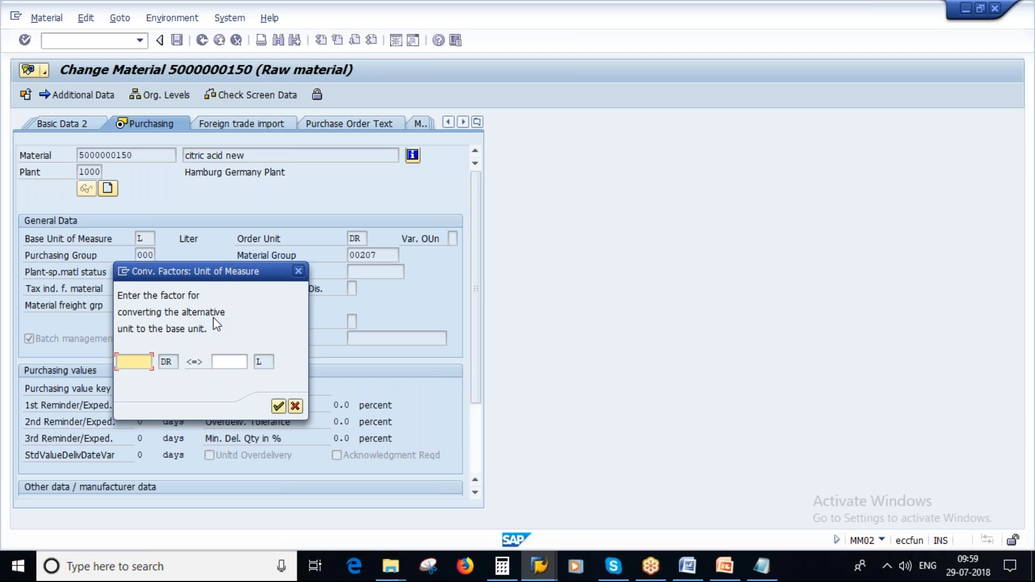
pyautogui.write('1')
pyautogui.click(238, 364)
pyautogui.write('100')
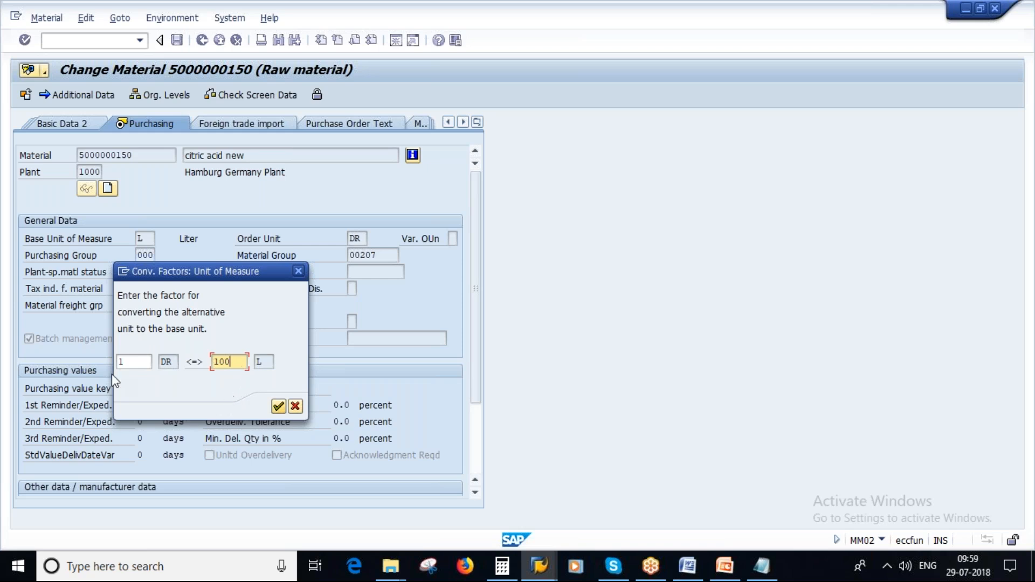
pyautogui.click(278, 406)
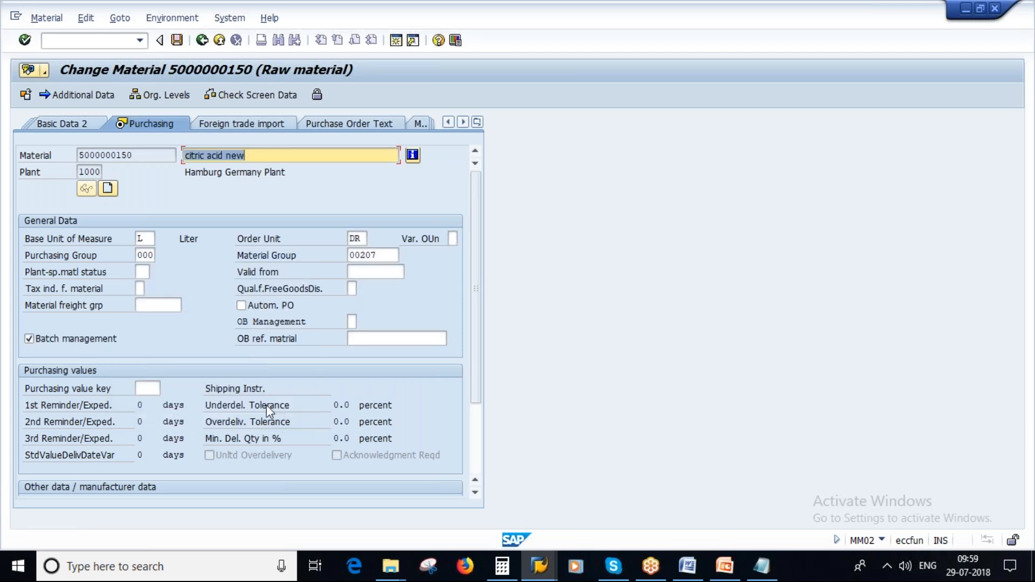
# Review the material's base and order units and examine the drum conversion under the additional data's units of measure.
pyautogui.click(144, 238)
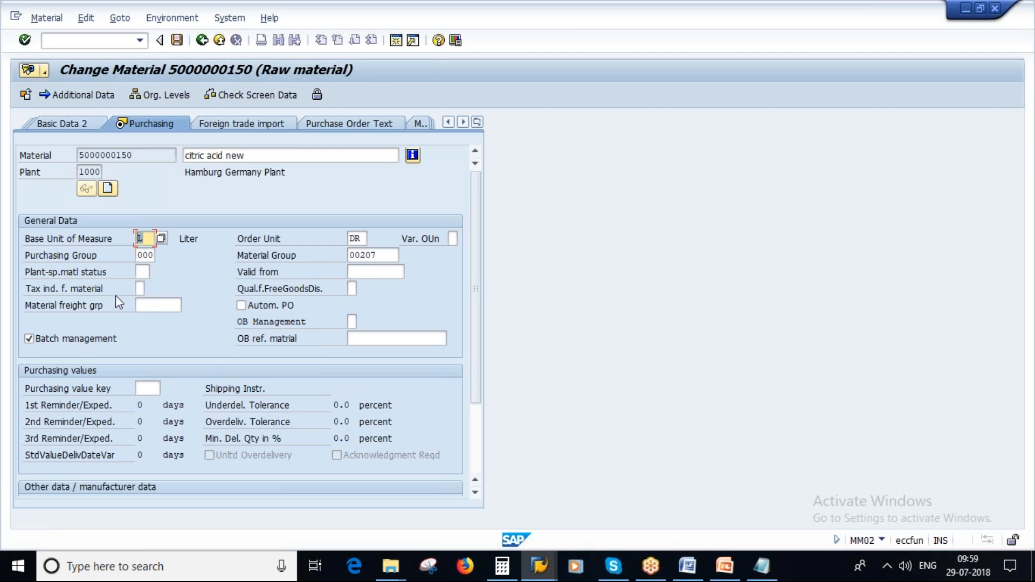
pyautogui.click(356, 239)
pyautogui.doubleClick(355, 238)
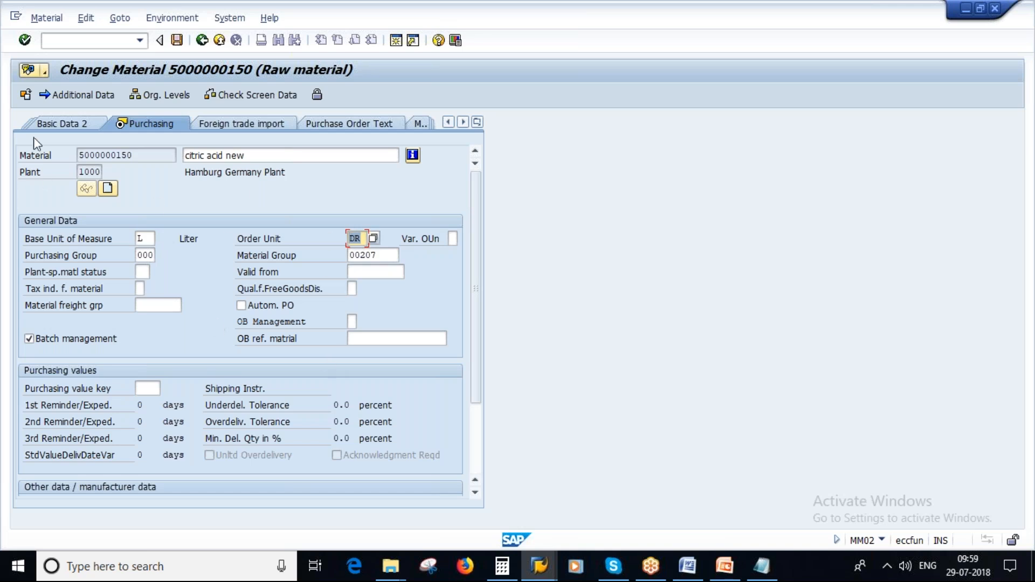
pyautogui.click(76, 92)
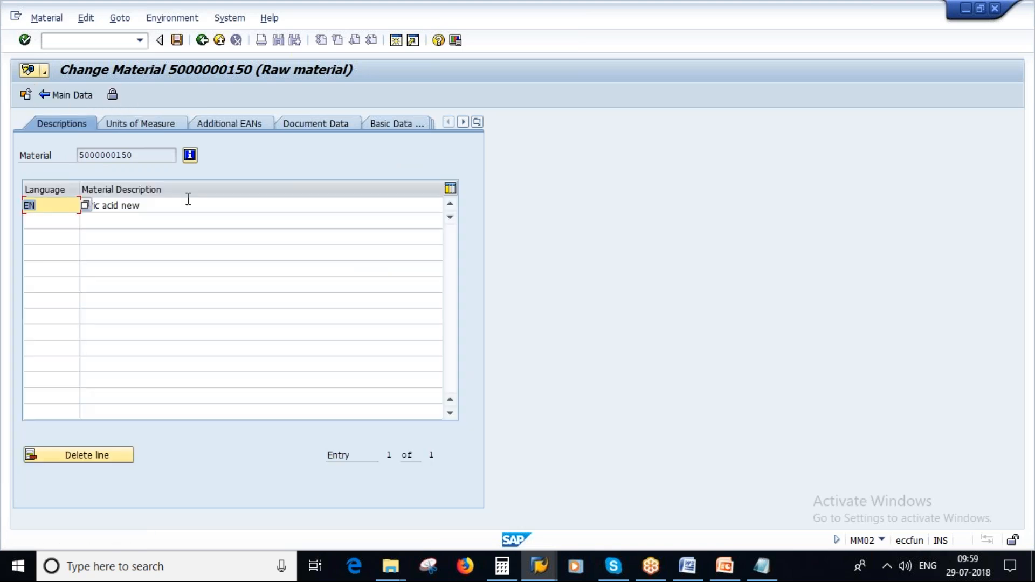
pyautogui.click(140, 120)
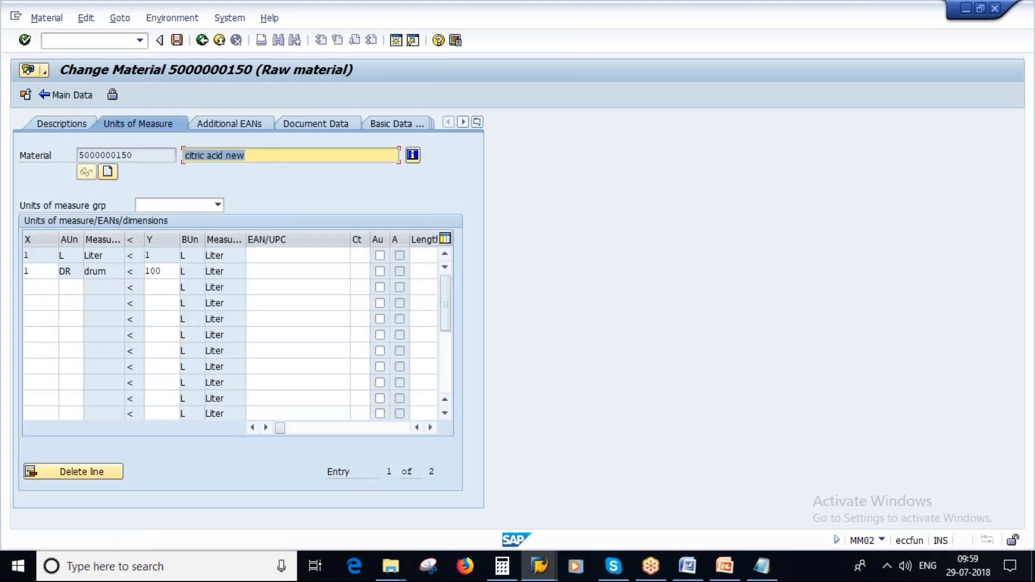
pyautogui.click(41, 271)
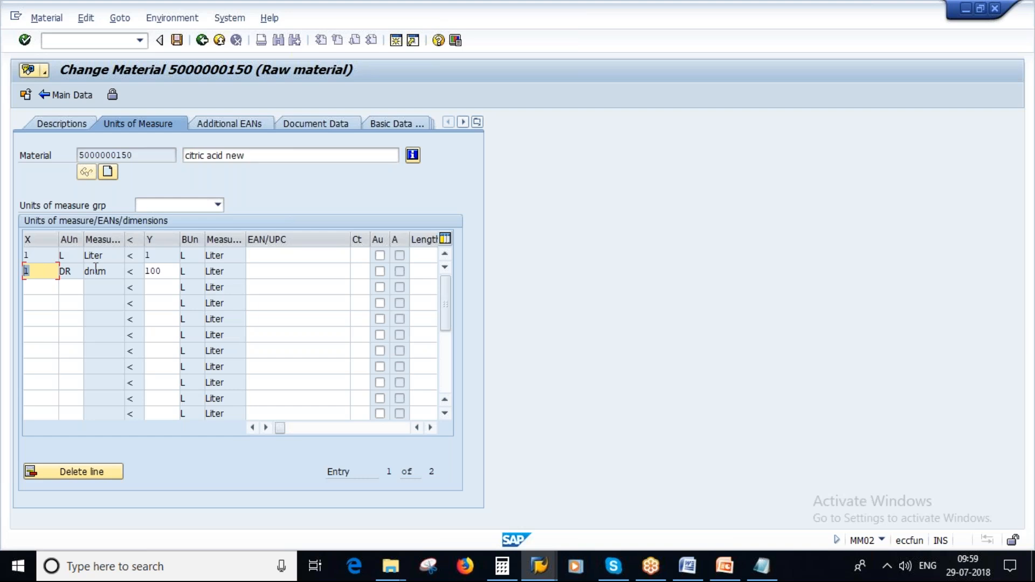
pyautogui.click(159, 270)
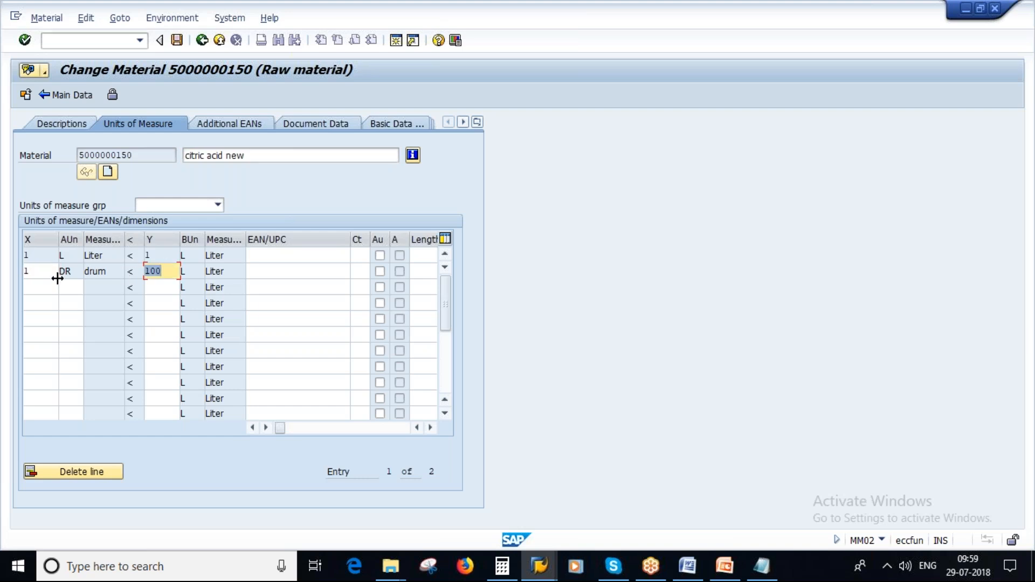
pyautogui.click(73, 272)
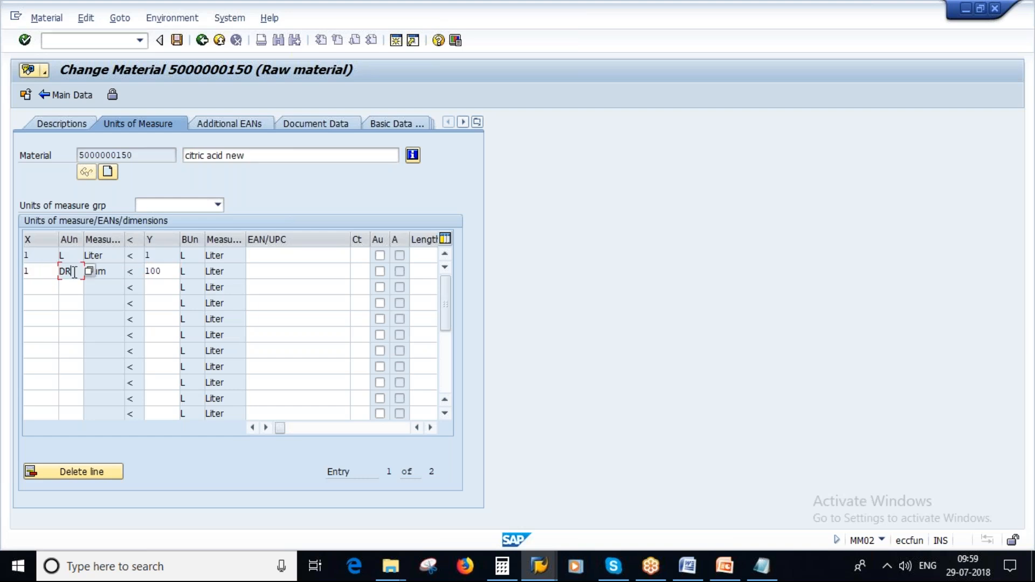
pyautogui.click(162, 272)
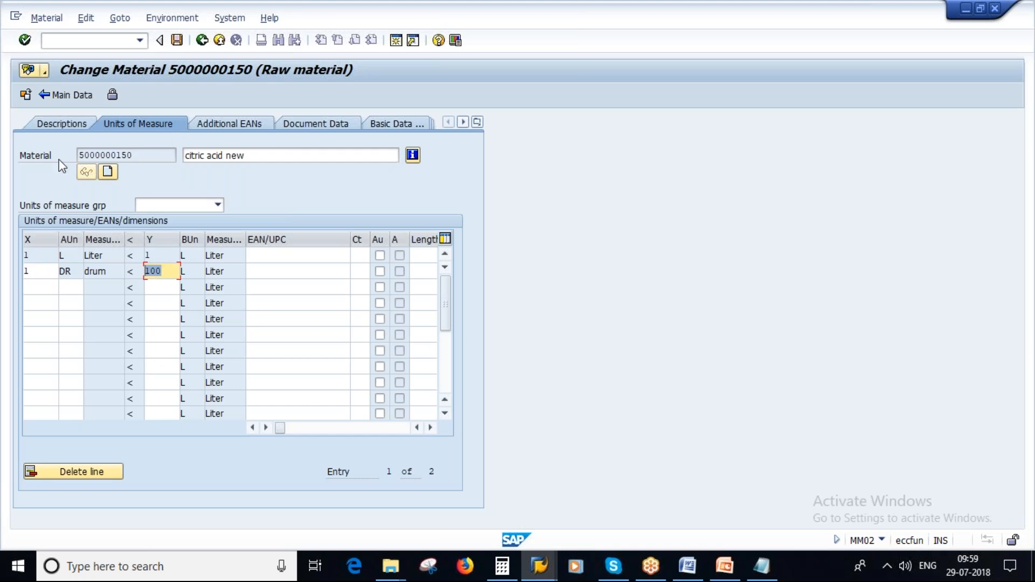
pyautogui.click(68, 96)
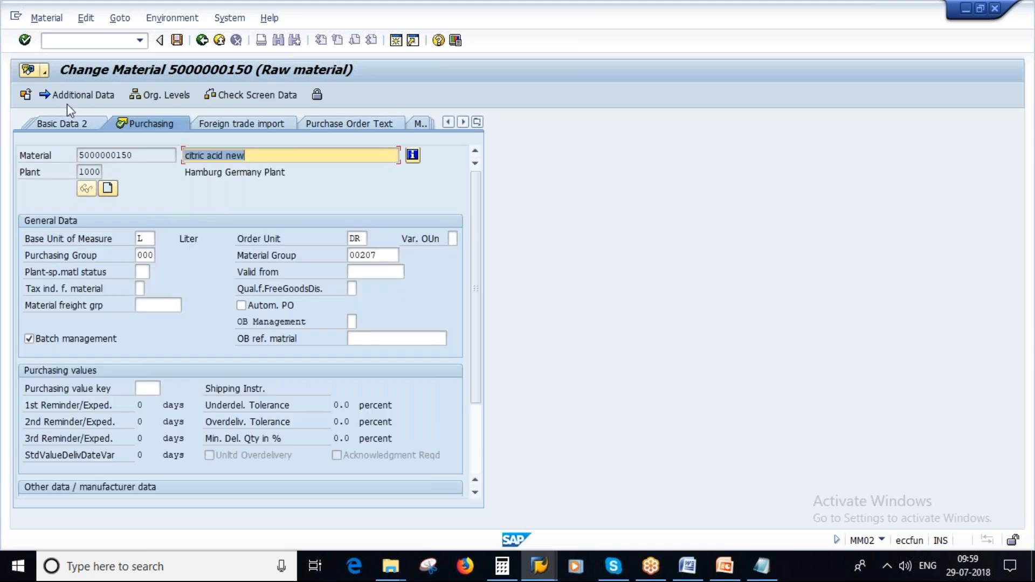
pyautogui.click(82, 95)
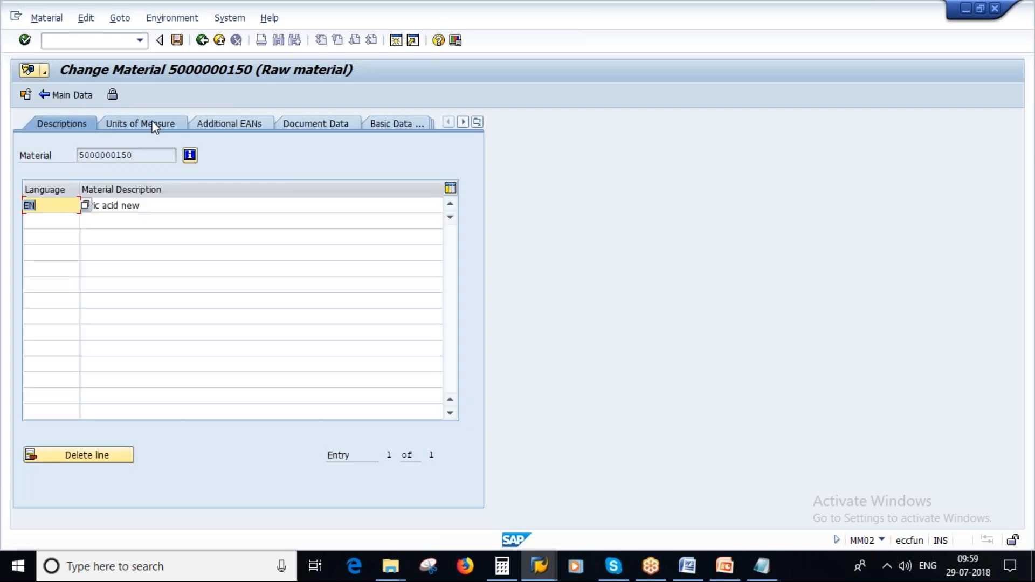
pyautogui.click(155, 124)
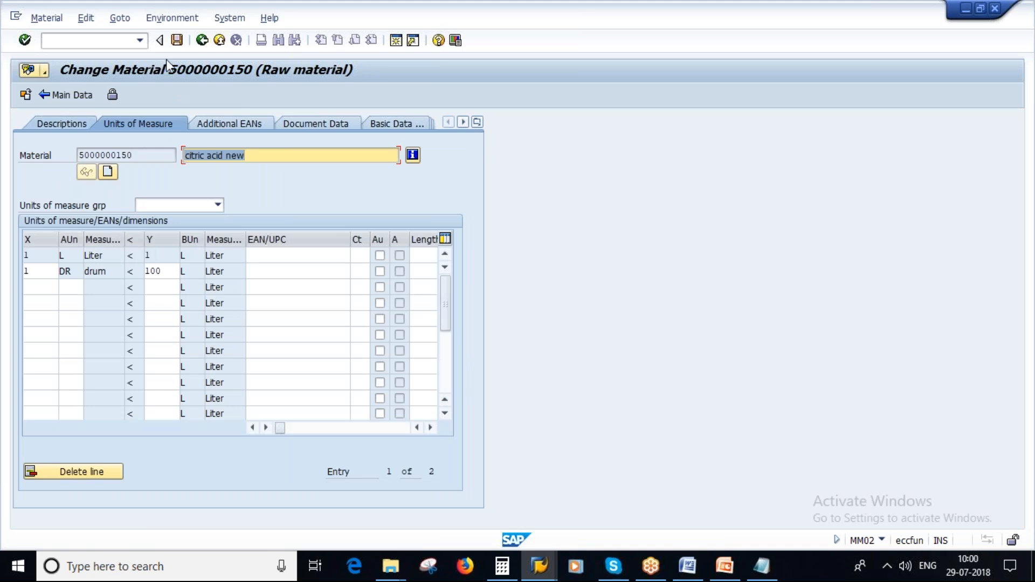
pyautogui.click(202, 40)
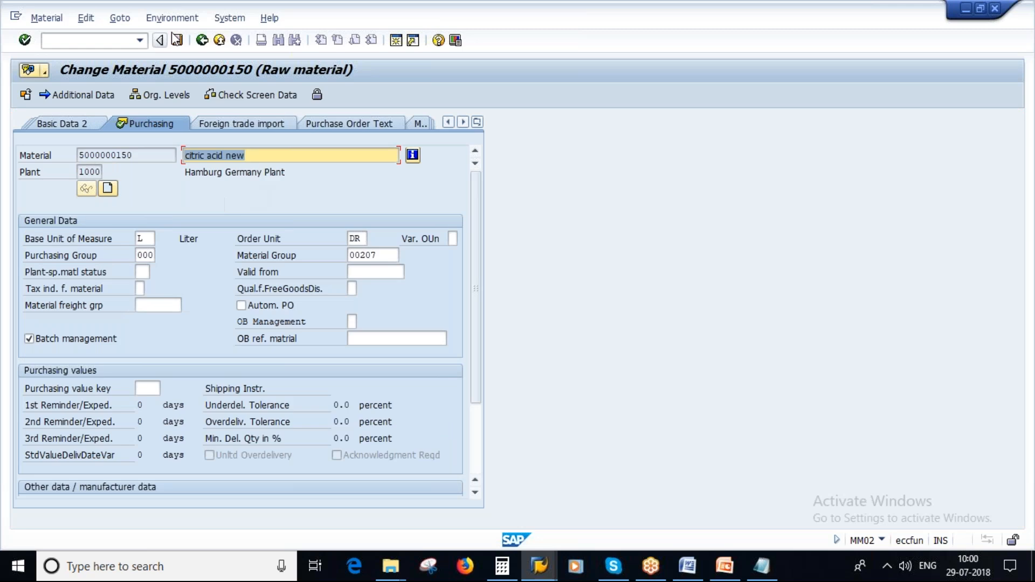
# Save the changed material master and open the Create Purchase Order transaction ME21N.
pyautogui.click(177, 40)
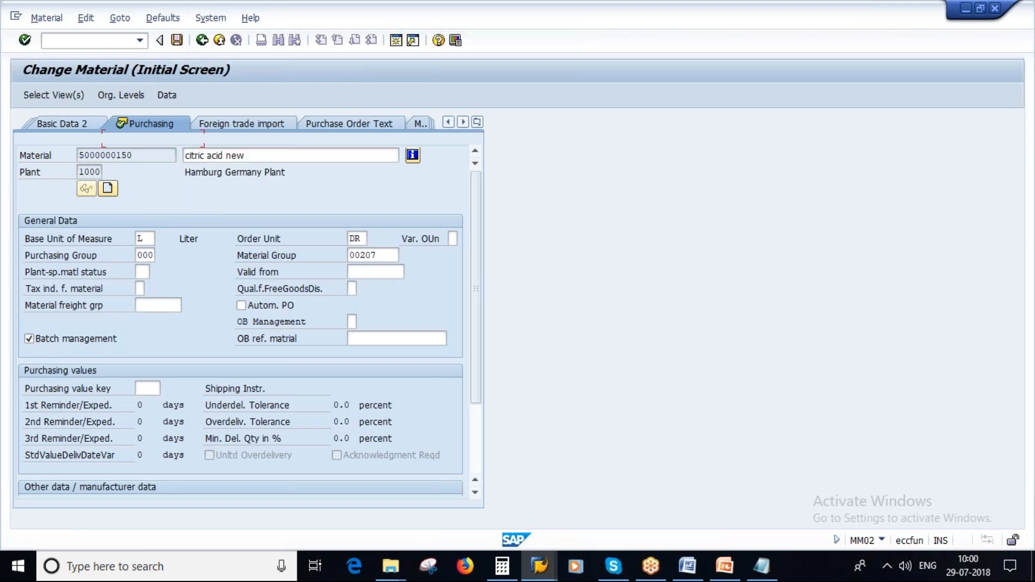
pyautogui.click(533, 570)
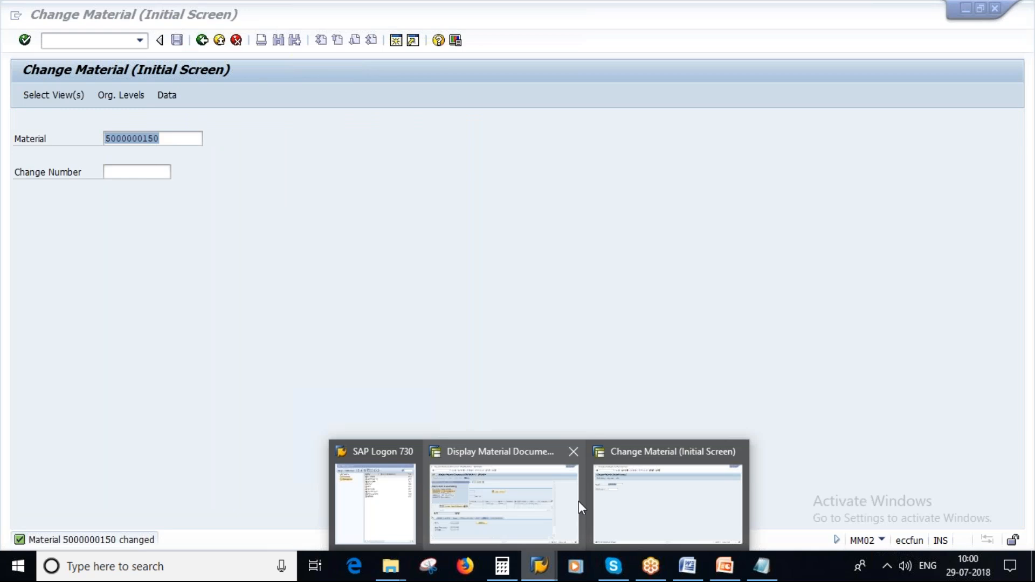
pyautogui.click(677, 488)
pyautogui.click(202, 40)
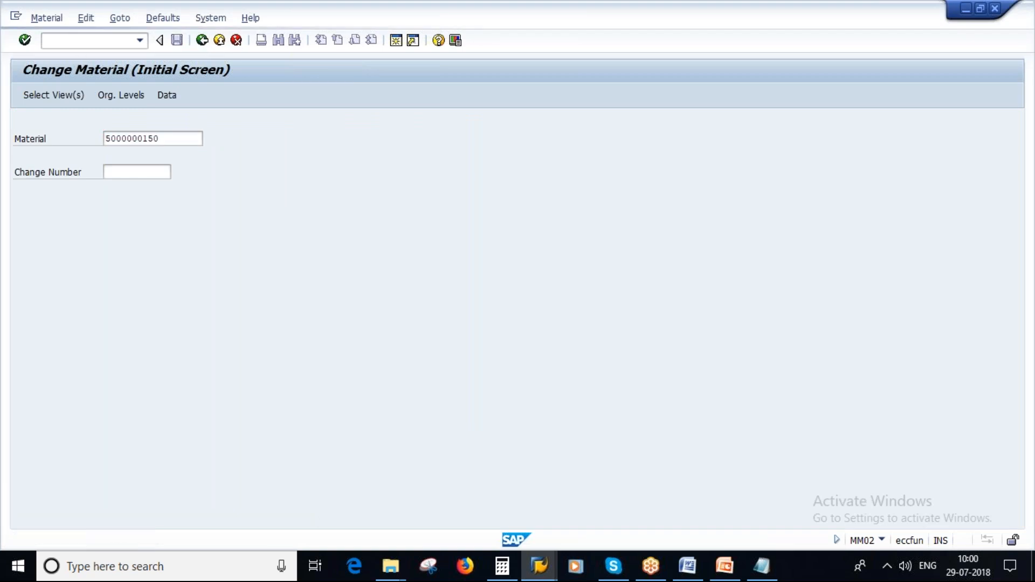
pyautogui.write('me21n')
pyautogui.press('Return')
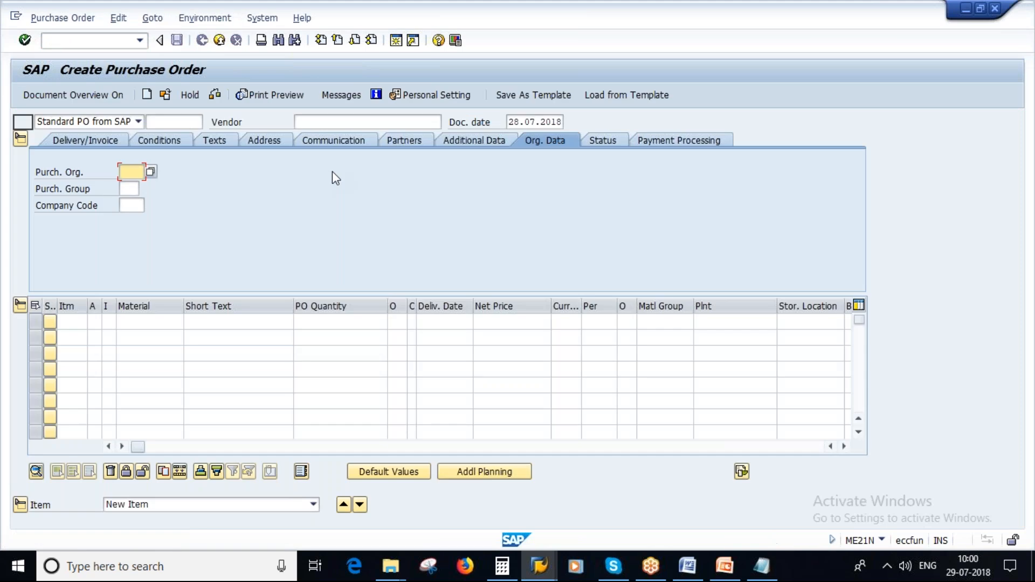
# Fill the purchase order header with vendor 100646, purchasing organization 1000, purchasing group 100 and company code 1000.
pyautogui.click(331, 121)
pyautogui.click(326, 123)
pyautogui.click(309, 134)
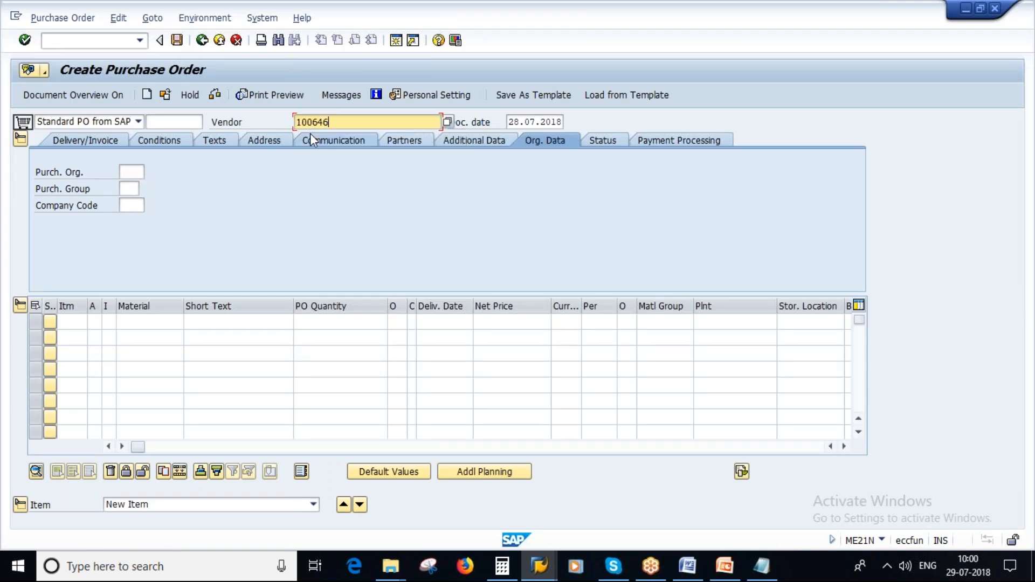
pyautogui.press('Return')
pyautogui.write('1000')
pyautogui.press('Tab')
pyautogui.write('100')
pyautogui.press('Tab')
pyautogui.write('1000')
pyautogui.press('Return')
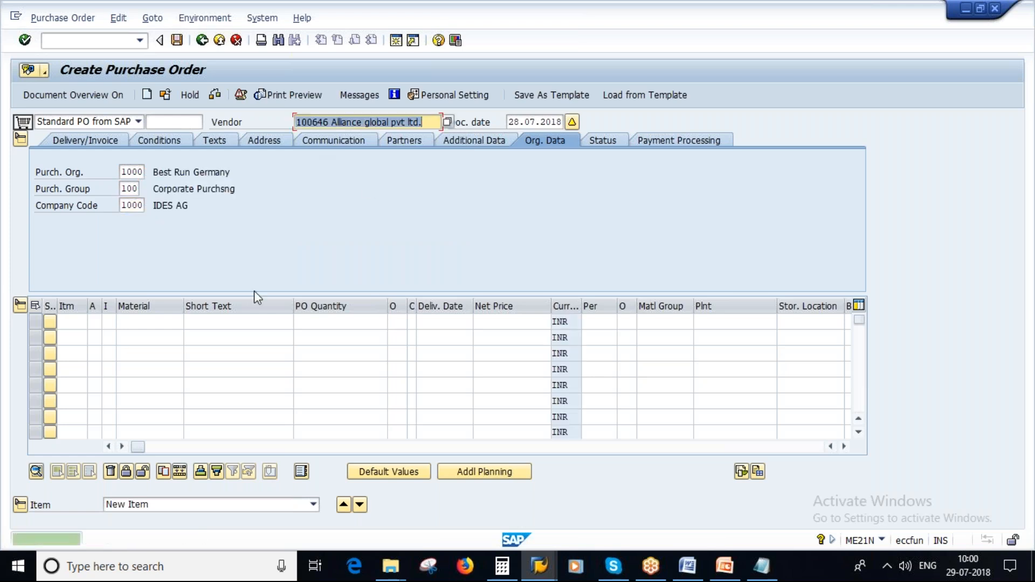
pyautogui.click(145, 324)
pyautogui.press('Down')
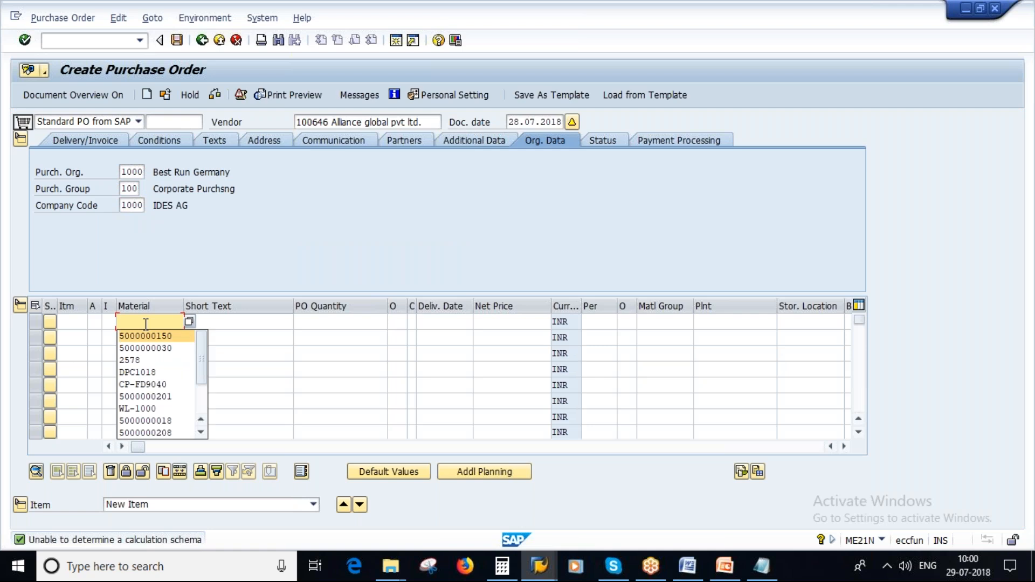
pyautogui.press('Return')
pyautogui.press('Tab')
pyautogui.press('Tab')
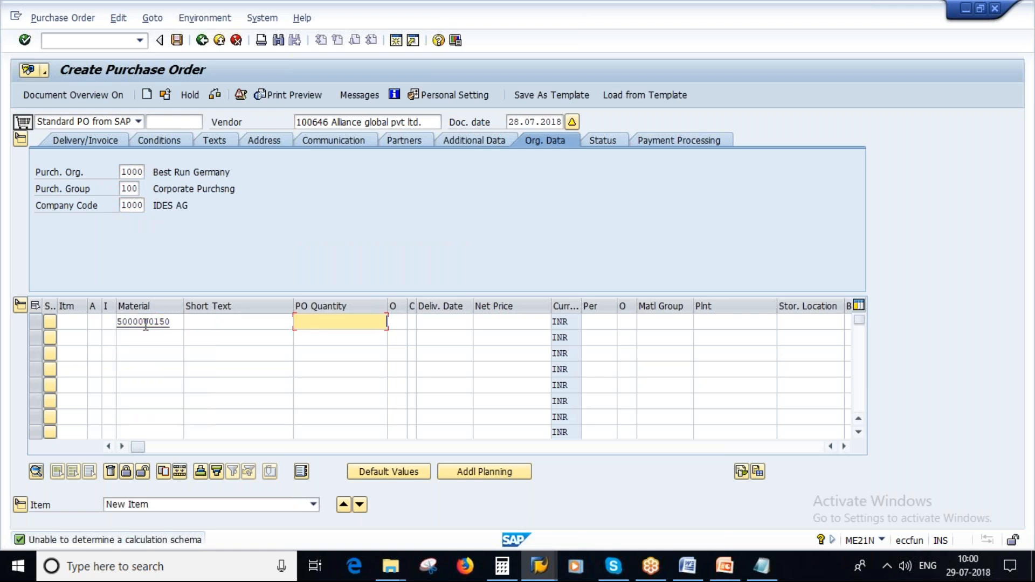
pyautogui.click(722, 325)
pyautogui.write('1000')
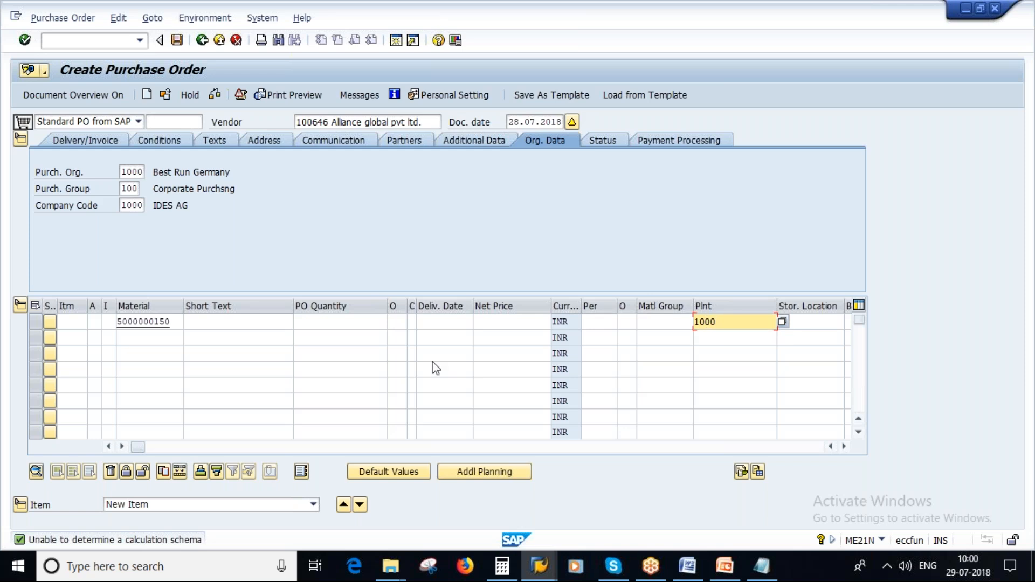
pyautogui.press('Return')
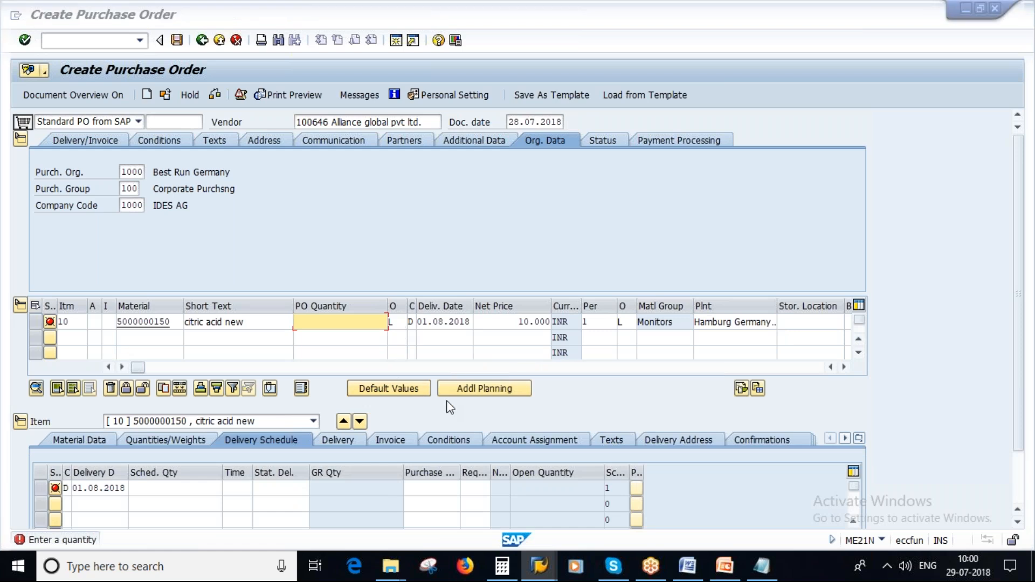
pyautogui.hotkey('alt', 'Tab')
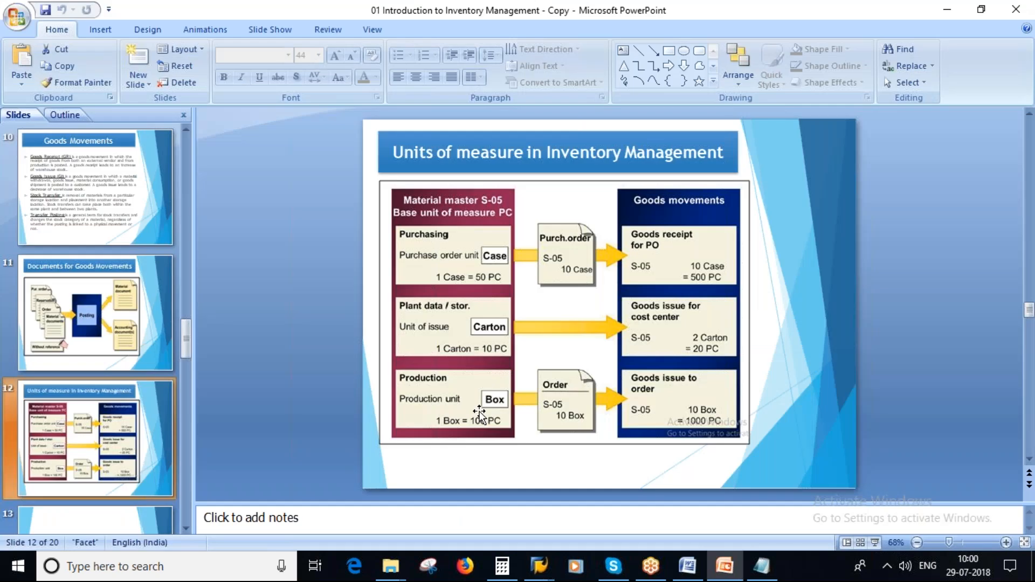
pyautogui.hotkey('alt', 'Tab')
pyautogui.hotkey('alt', 'Tab')
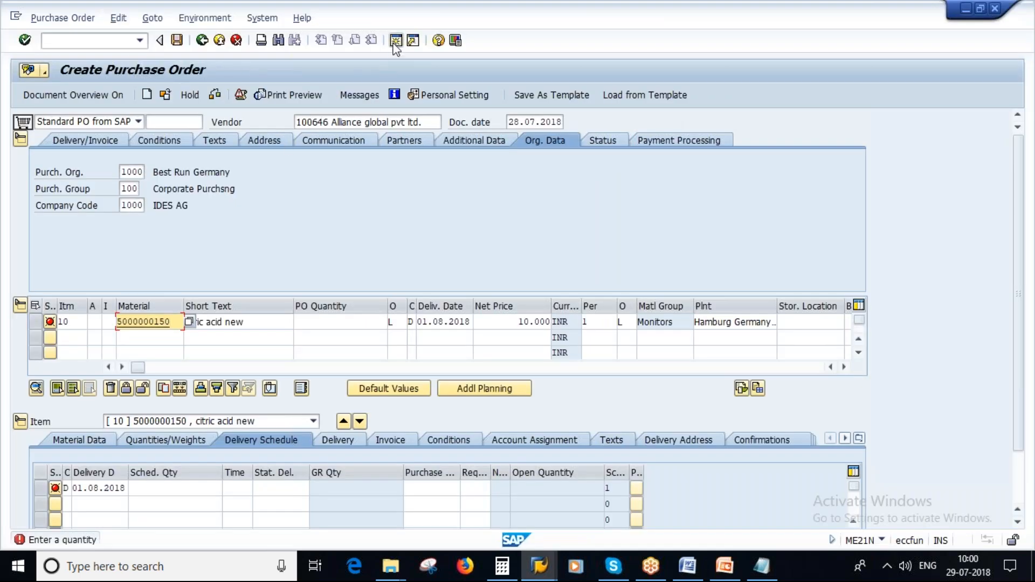
pyautogui.click(395, 42)
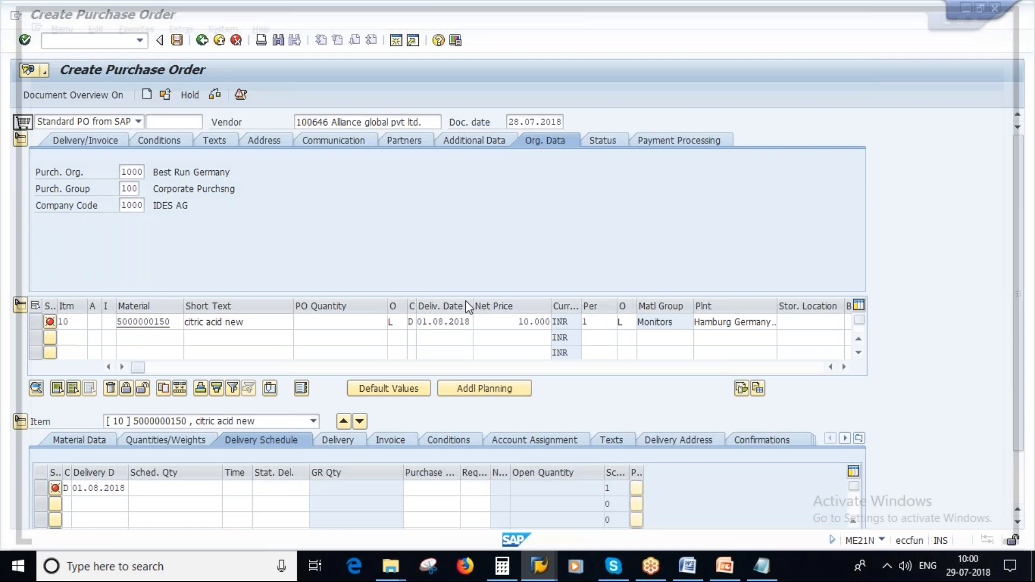
pyautogui.write('me11')
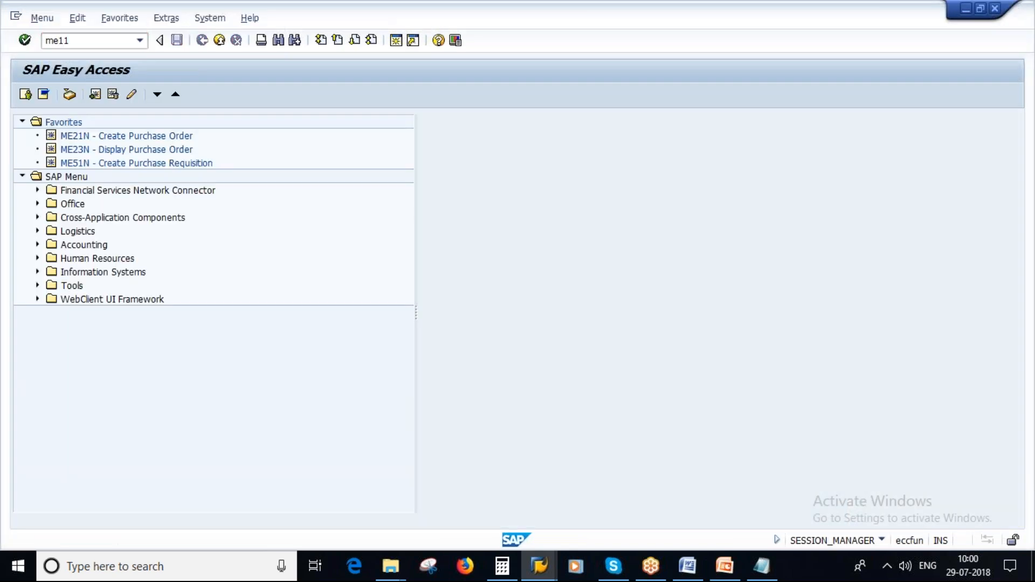
pyautogui.press('Return')
pyautogui.click(107, 188)
pyautogui.write('1000')
pyautogui.press('Tab')
pyautogui.write('1000')
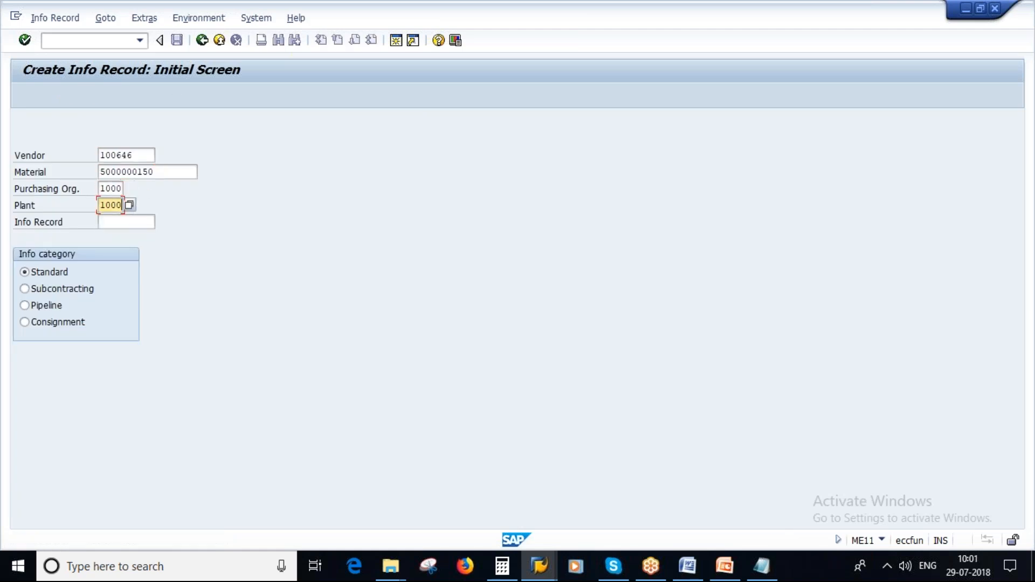
pyautogui.press('Return')
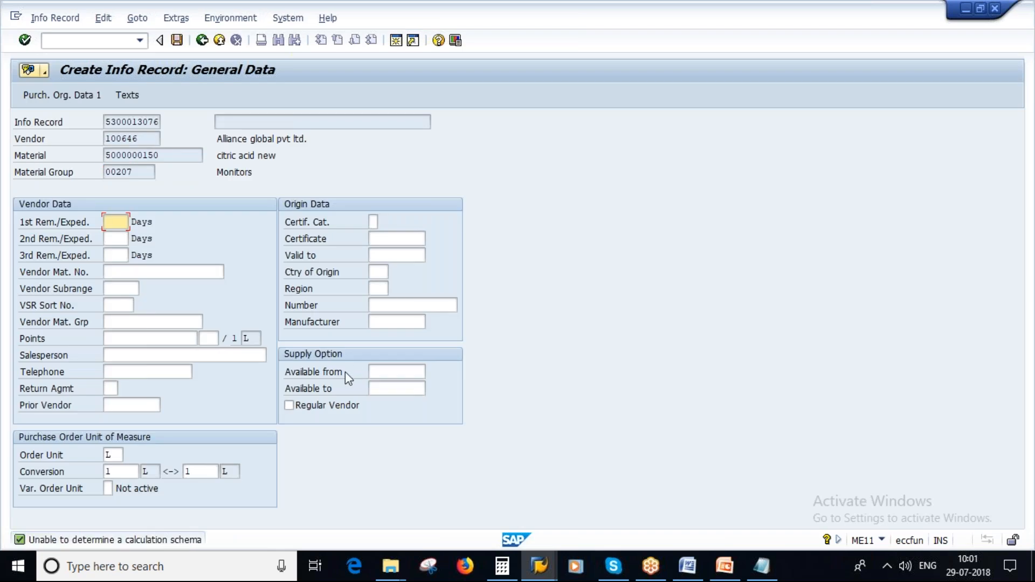
# Set the info record's order unit to DR and accept the order unit change message.
pyautogui.click(112, 454)
pyautogui.press('BackSpace')
pyautogui.write('d')
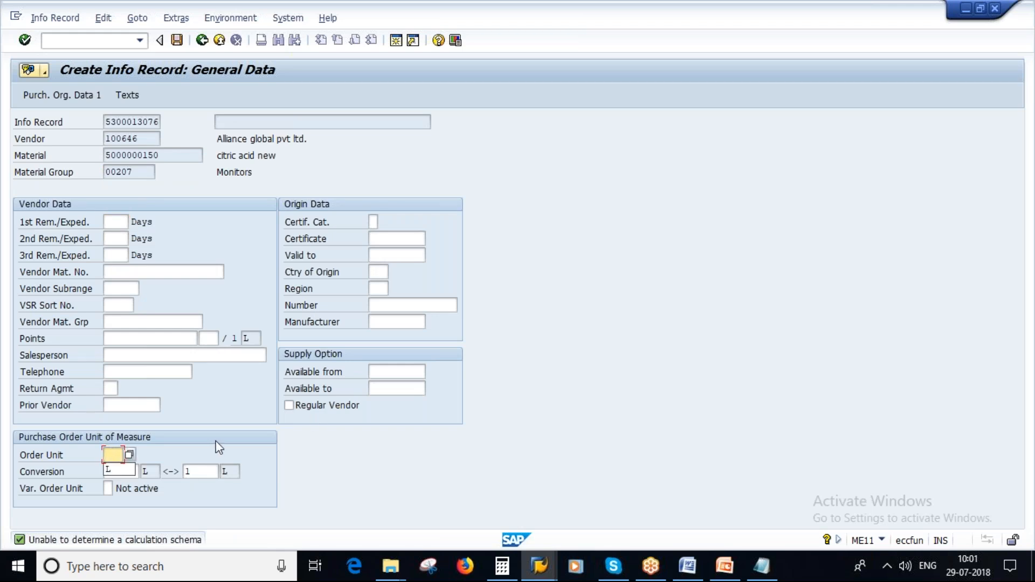
pyautogui.write('r')
pyautogui.press('capslock')
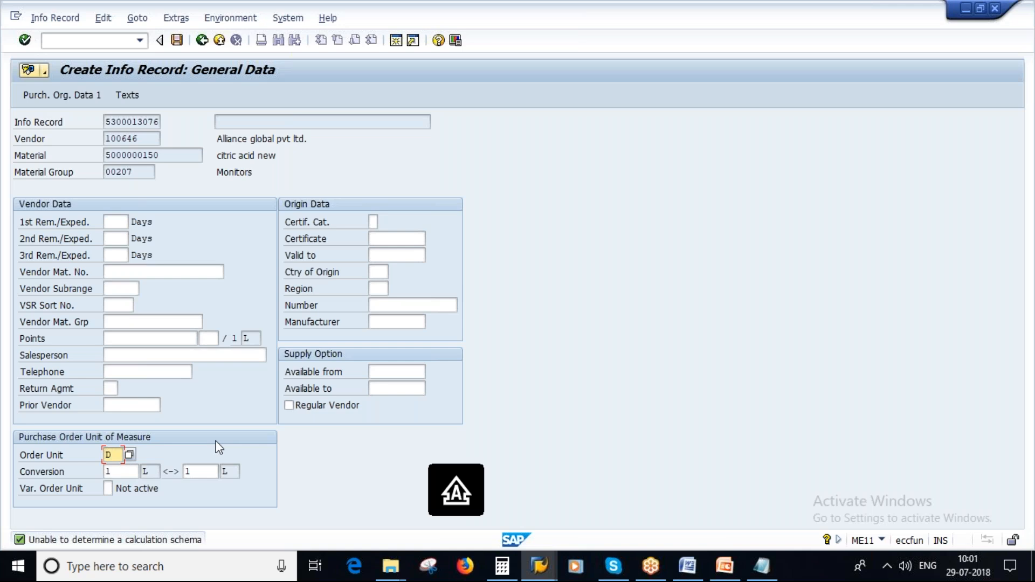
pyautogui.press('Return')
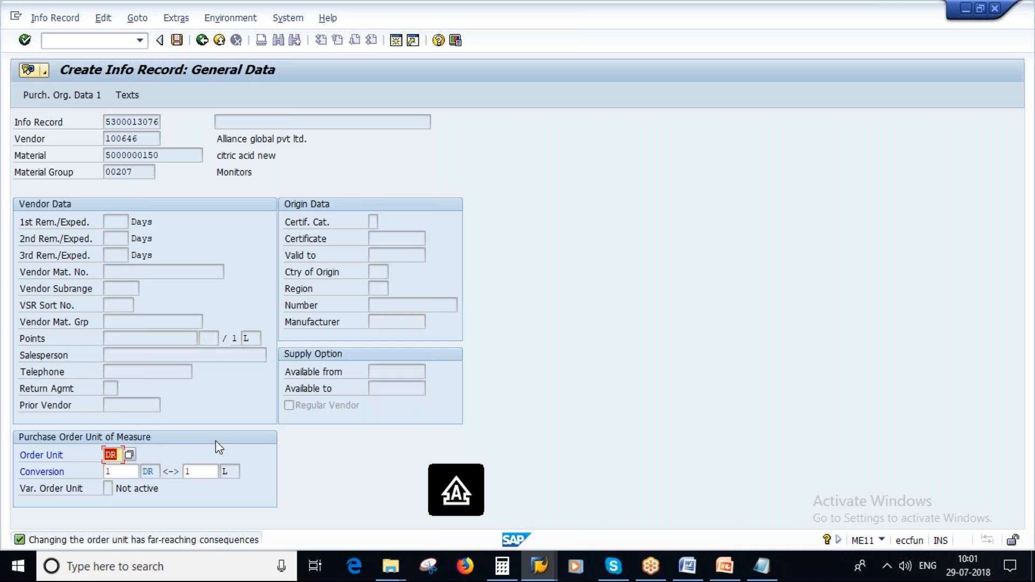
pyautogui.press('Return')
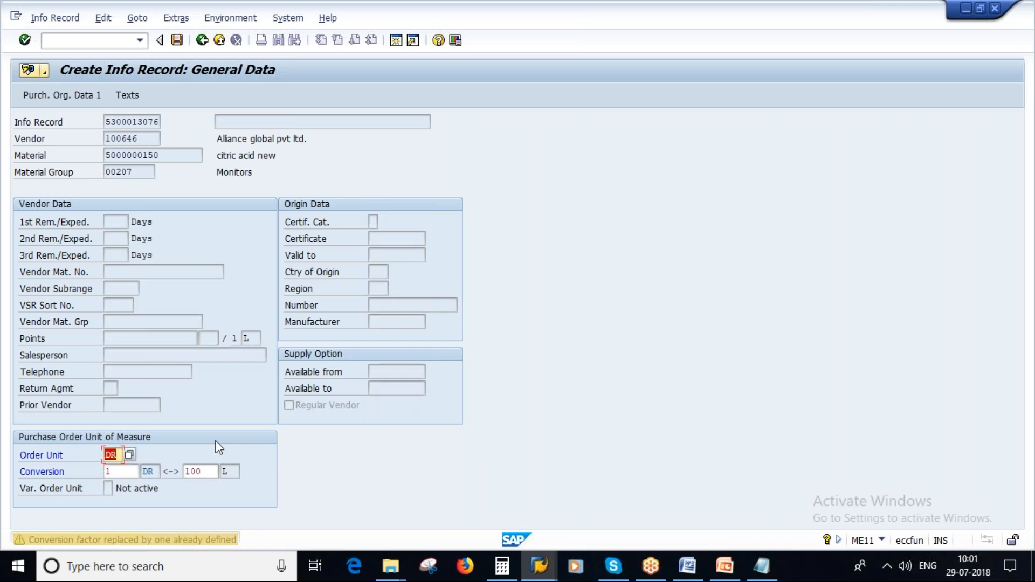
# Accept the DR conversion factor and replace the info record's order price unit with the order unit.
pyautogui.press('Return')
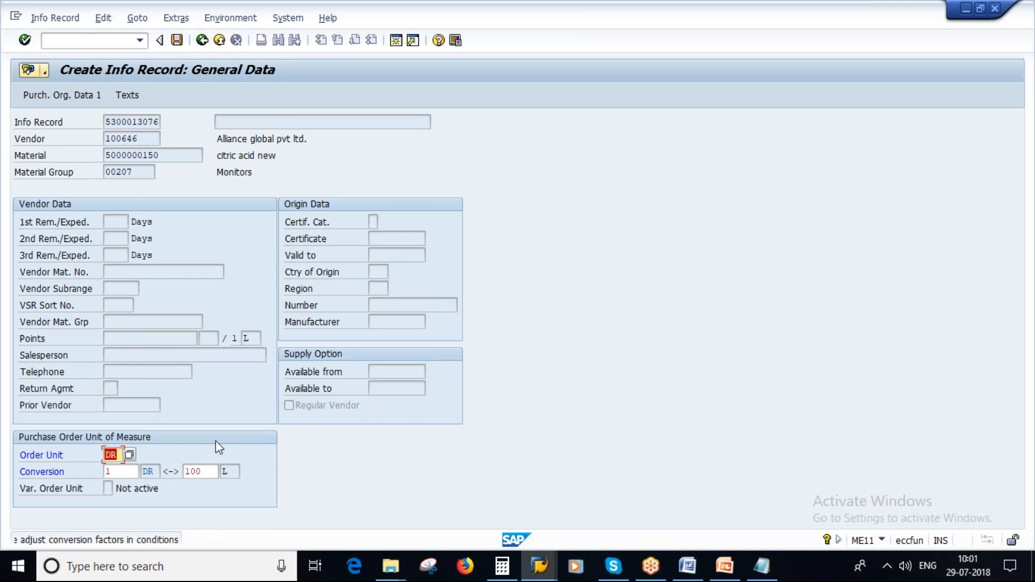
pyautogui.press('Return')
pyautogui.press('Return')
pyautogui.press('Return')
pyautogui.press('Return')
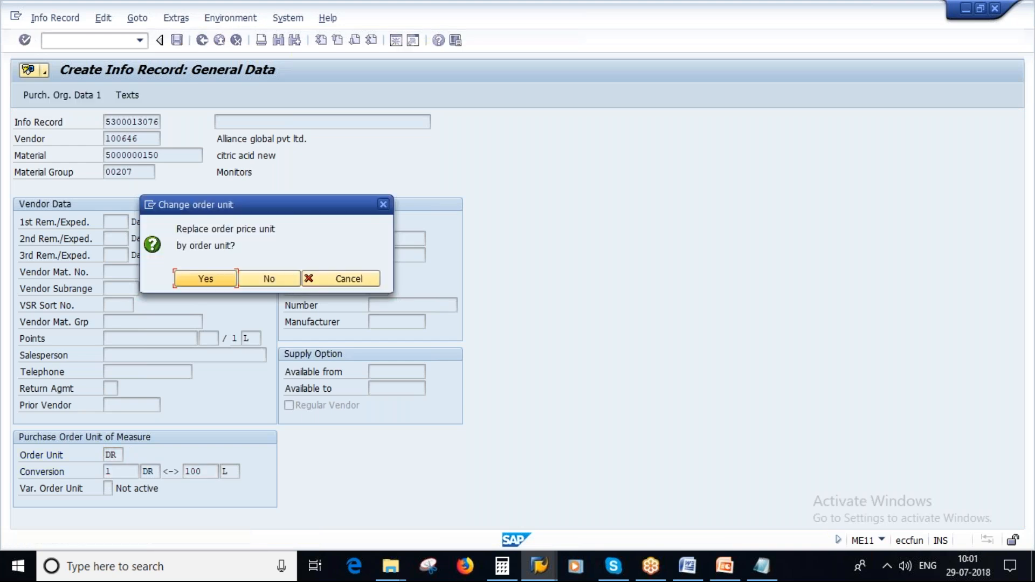
pyautogui.click(207, 280)
pyautogui.press('Return')
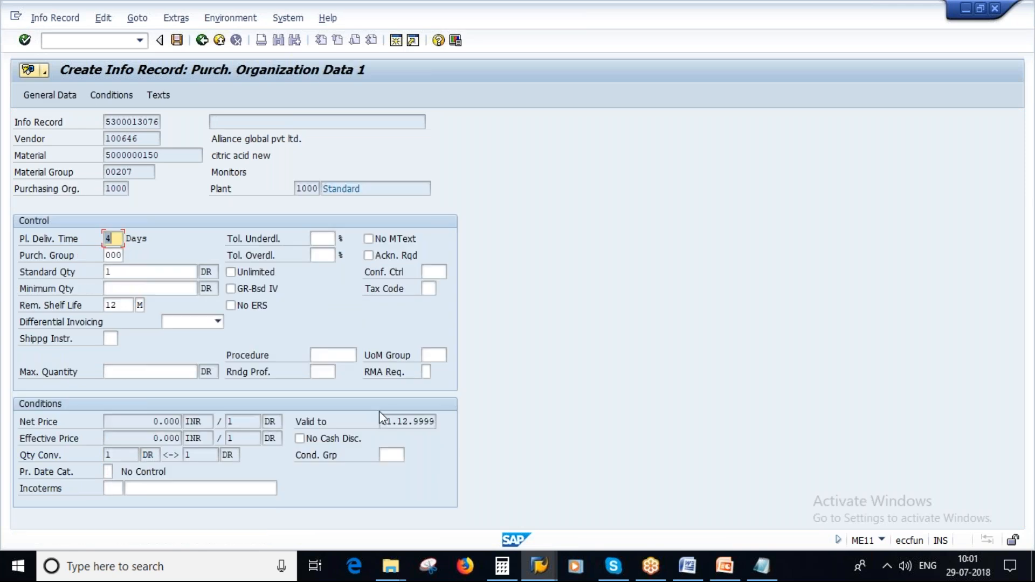
# Set the PB00 gross price to 100 INR per 1 DR in the info record's conditions and save the record.
pyautogui.click(107, 94)
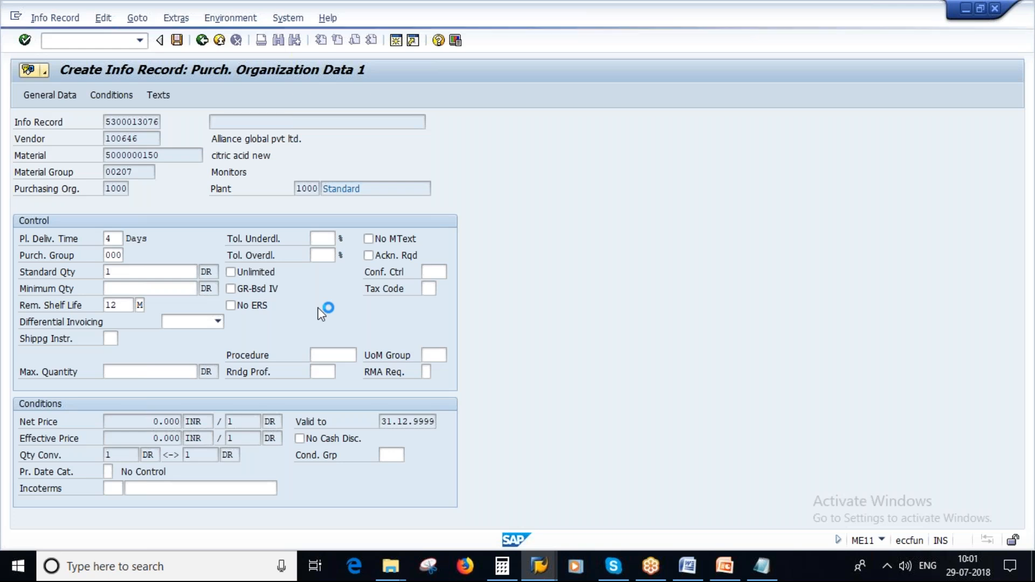
pyautogui.doubleClick(202, 289)
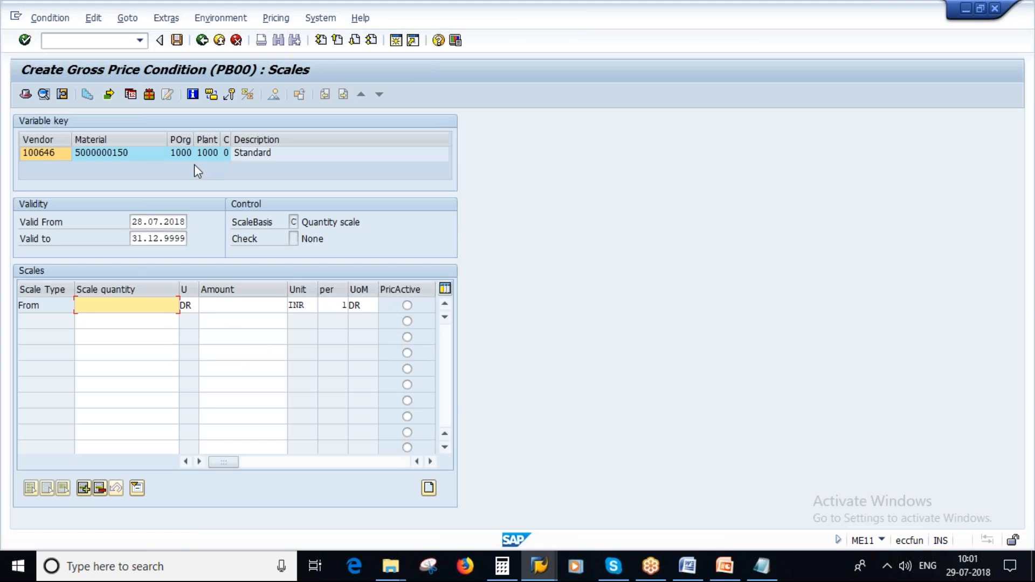
pyautogui.click(202, 40)
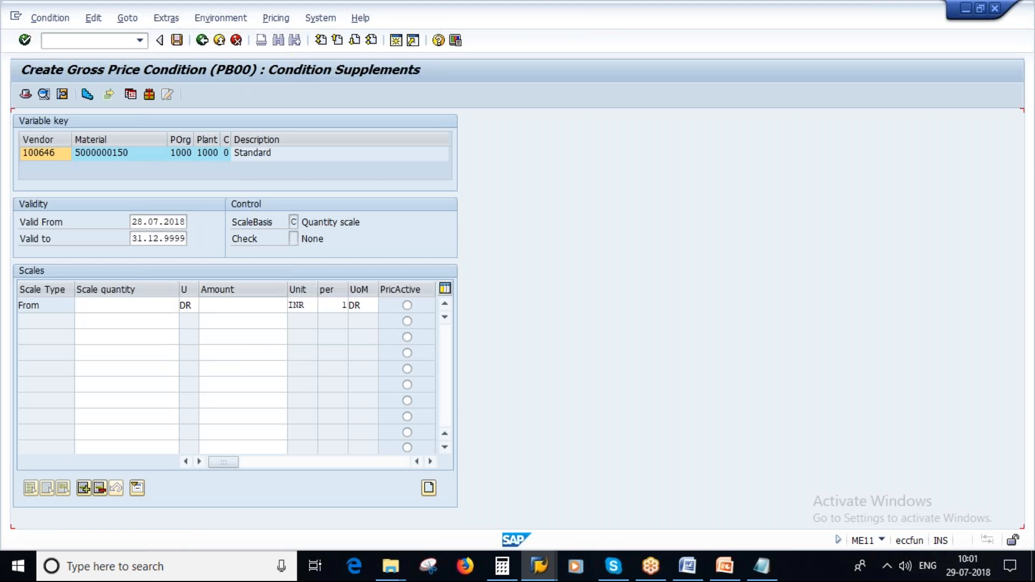
pyautogui.doubleClick(242, 288)
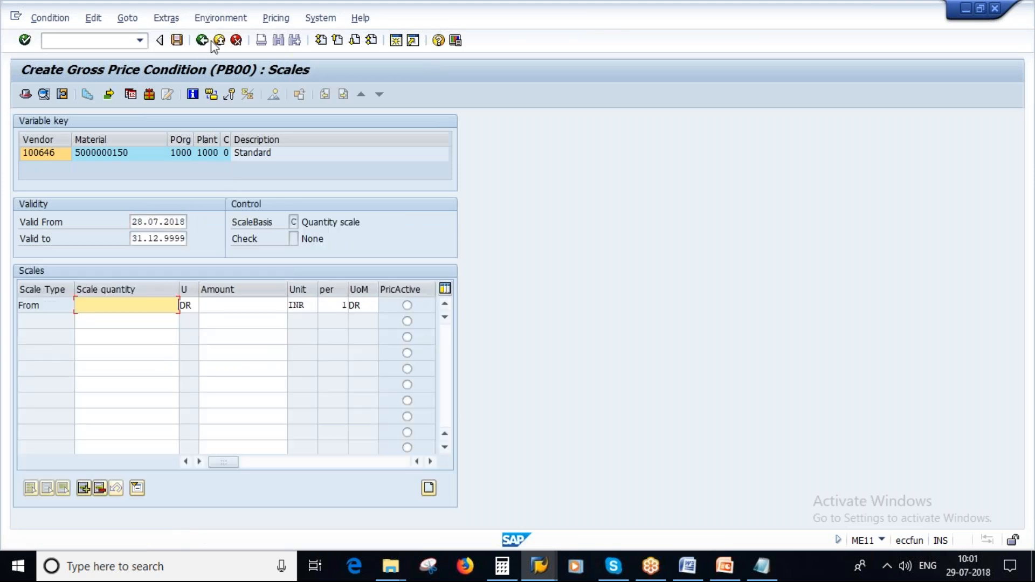
pyautogui.click(202, 40)
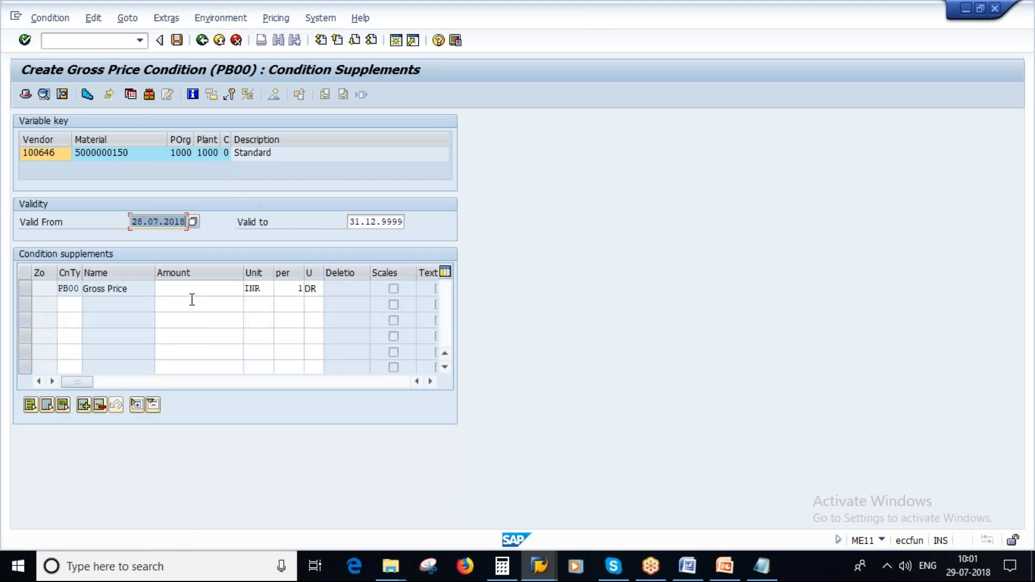
pyautogui.click(226, 295)
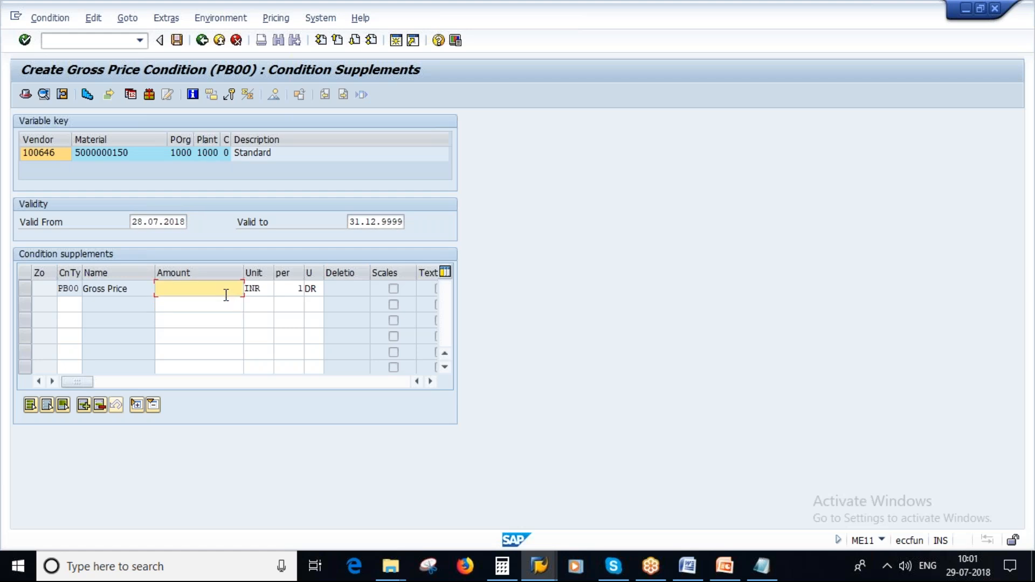
pyautogui.write('100')
pyautogui.press('Return')
pyautogui.click(203, 41)
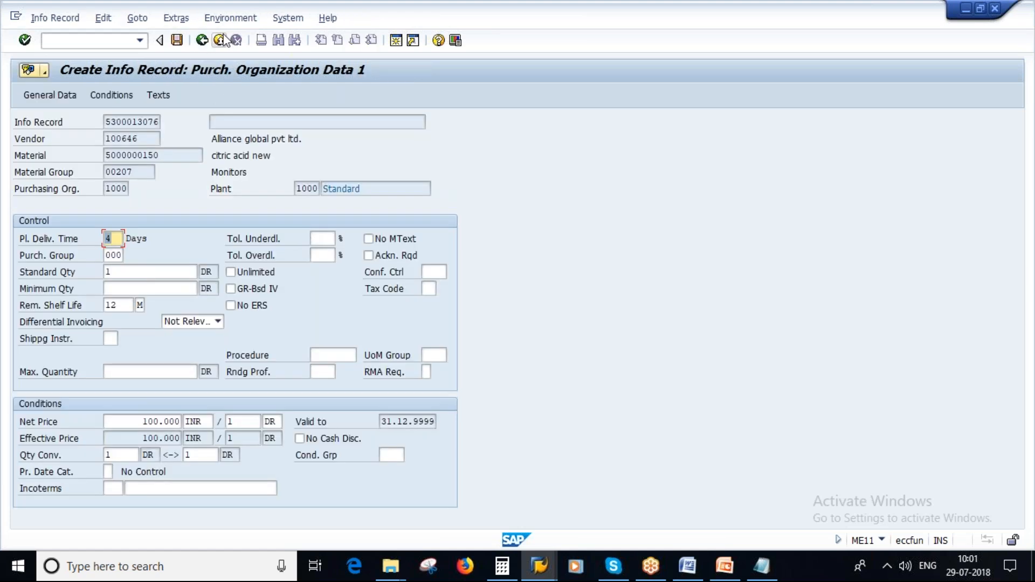
pyautogui.click(176, 40)
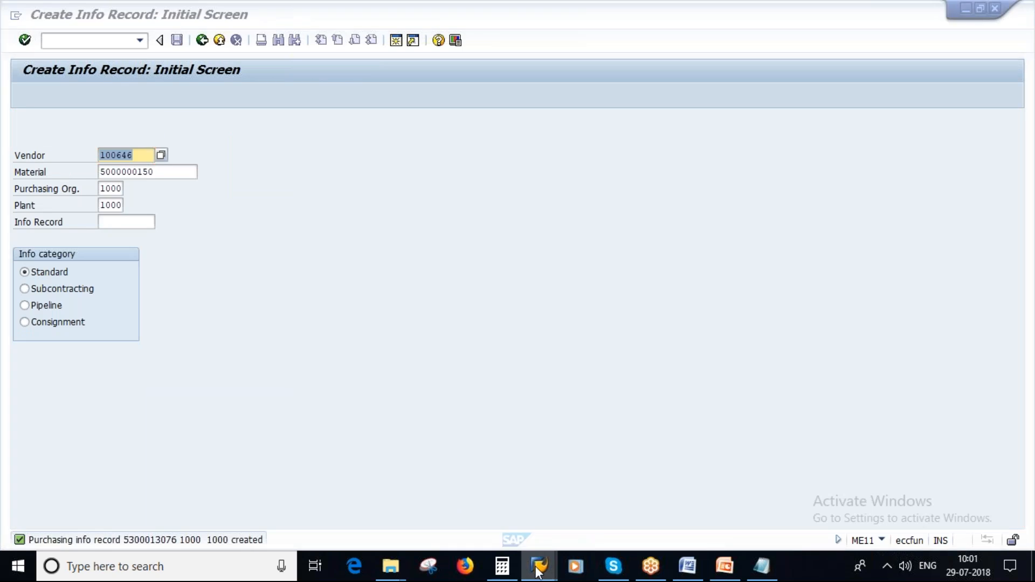
# Return to the purchase order session and restart ME21N with a blank purchase order.
pyautogui.moveTo(538, 570)
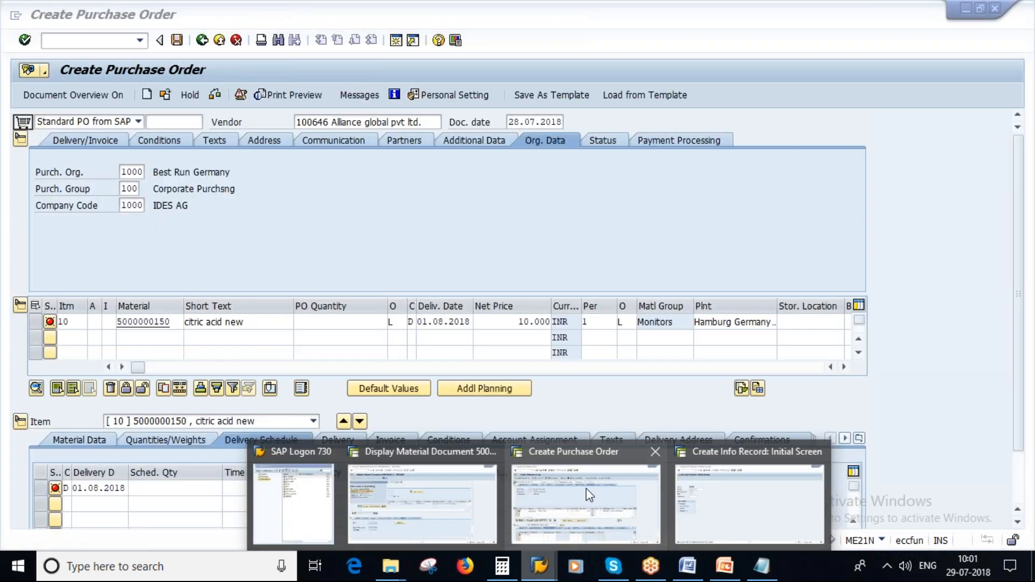
pyautogui.click(586, 489)
pyautogui.write('/n')
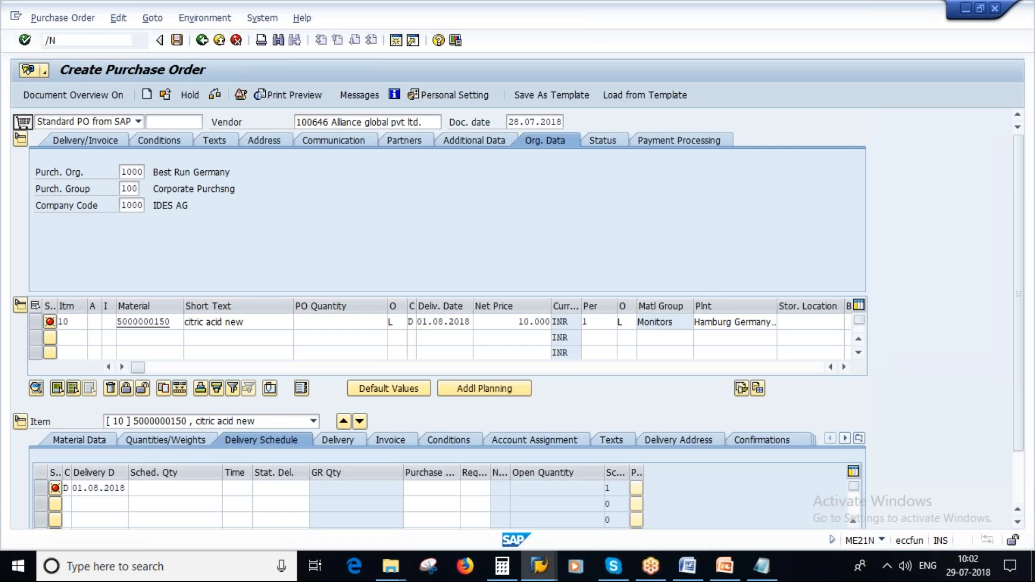
pyautogui.press('Return')
pyautogui.write('ME21N')
pyautogui.press('Return')
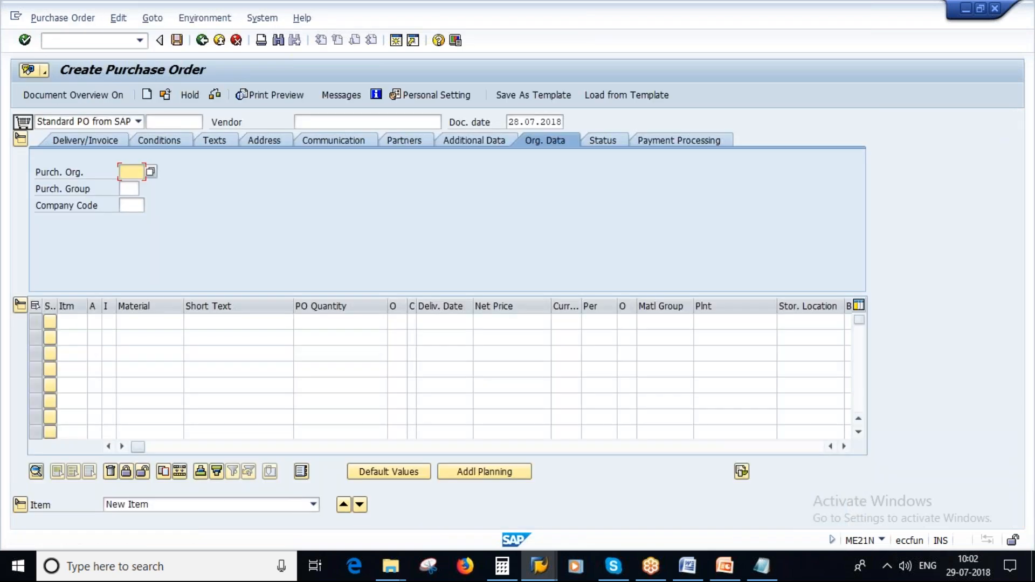
# Fill the new purchase order header with vendor 100646, purchasing organization 1000, purchasing group 100 and company code 1000.
pyautogui.click(365, 122)
pyautogui.write('100646')
pyautogui.press('Return')
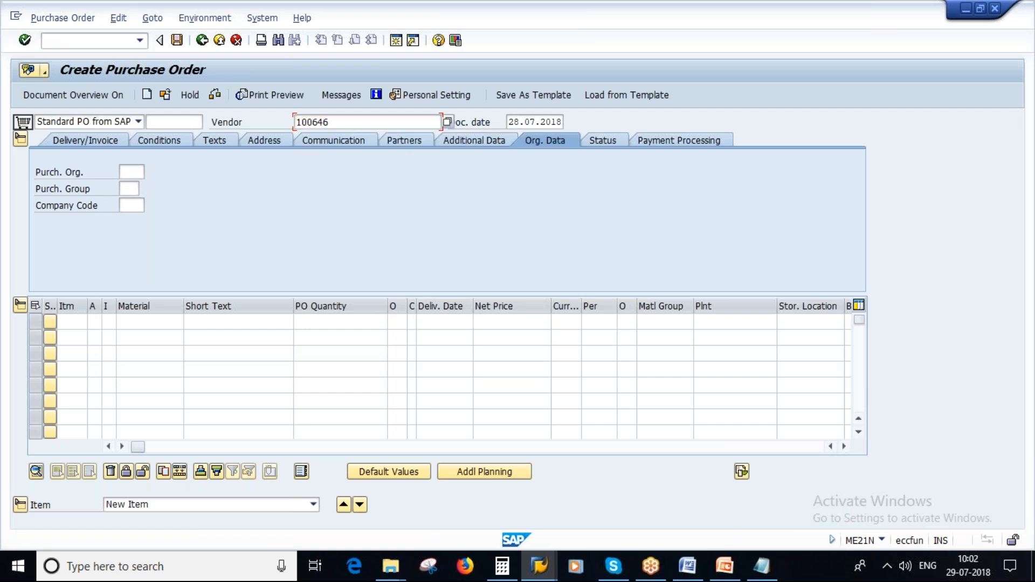
pyautogui.write('1000')
pyautogui.press('Tab')
pyautogui.write('100')
pyautogui.press('Tab')
pyautogui.write('1000')
pyautogui.press('Tab')
pyautogui.press('Tab')
pyautogui.press('Tab')
pyautogui.press('Tab')
pyautogui.press('Tab')
pyautogui.press('Tab')
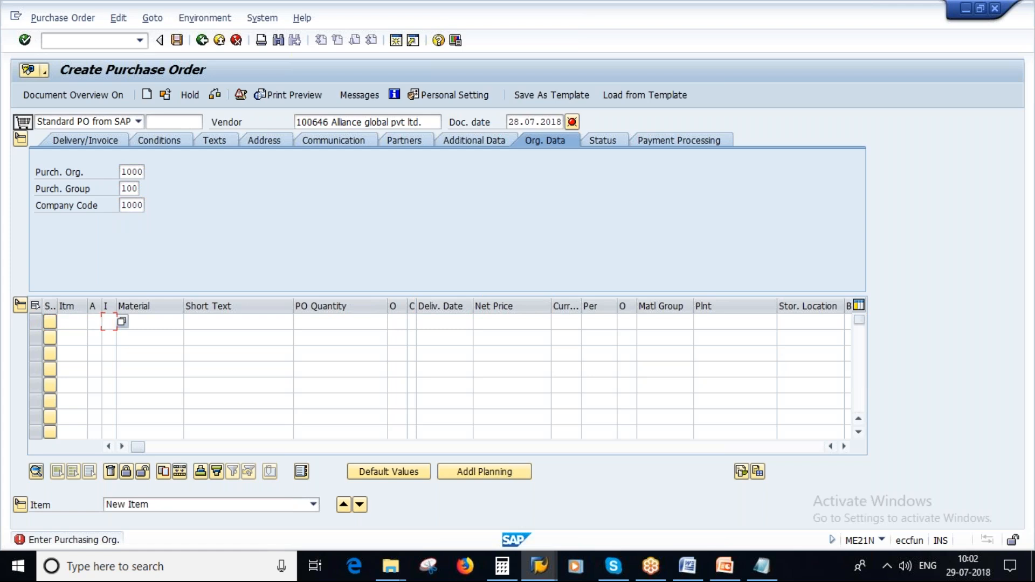
pyautogui.click(154, 335)
pyautogui.click(341, 318)
pyautogui.write('100')
pyautogui.press('BackSpace')
pyautogui.press('BackSpace')
pyautogui.press('BackSpace')
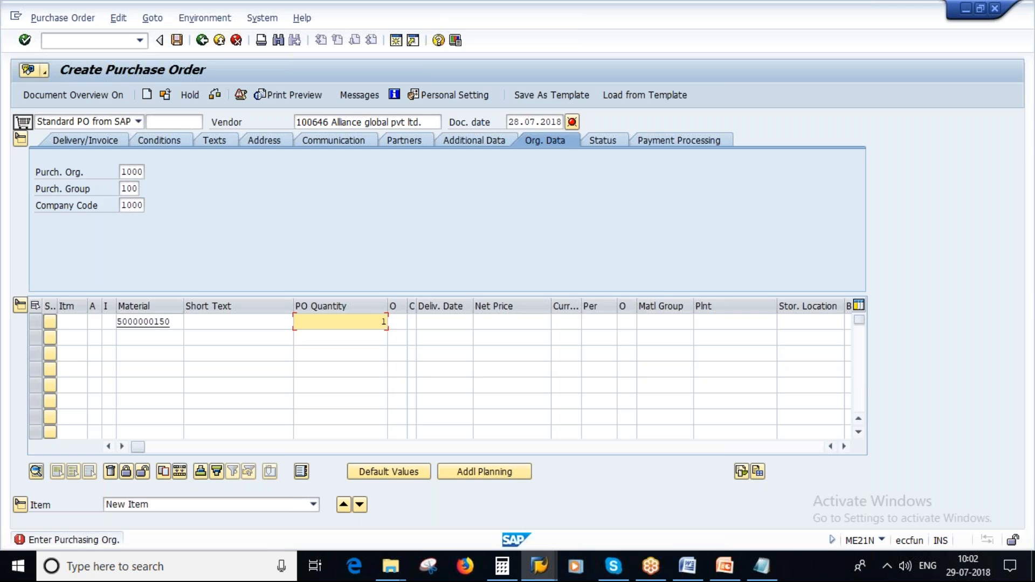
pyautogui.click(712, 320)
pyautogui.write('1000')
pyautogui.press('Return')
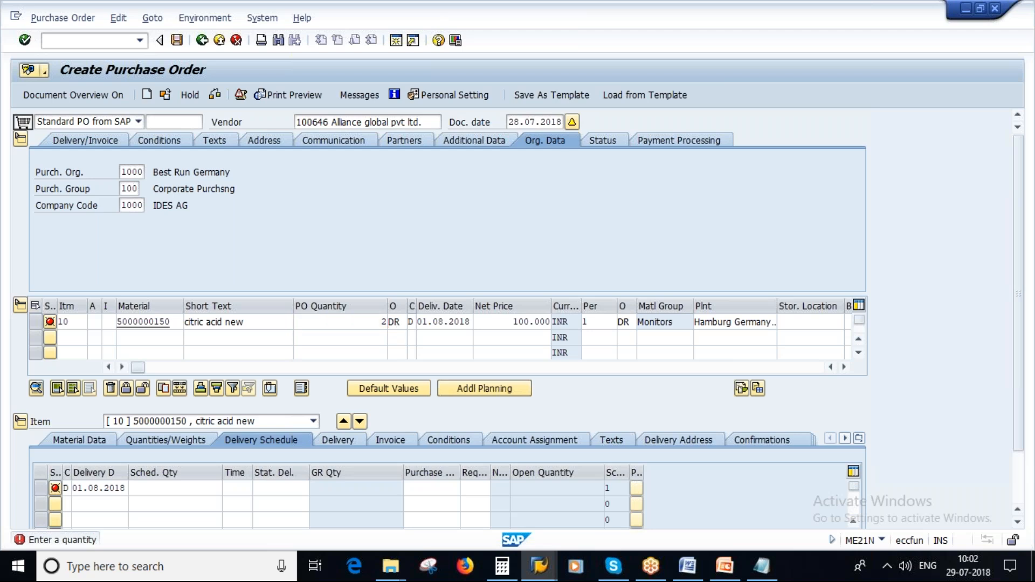
pyautogui.press('Return')
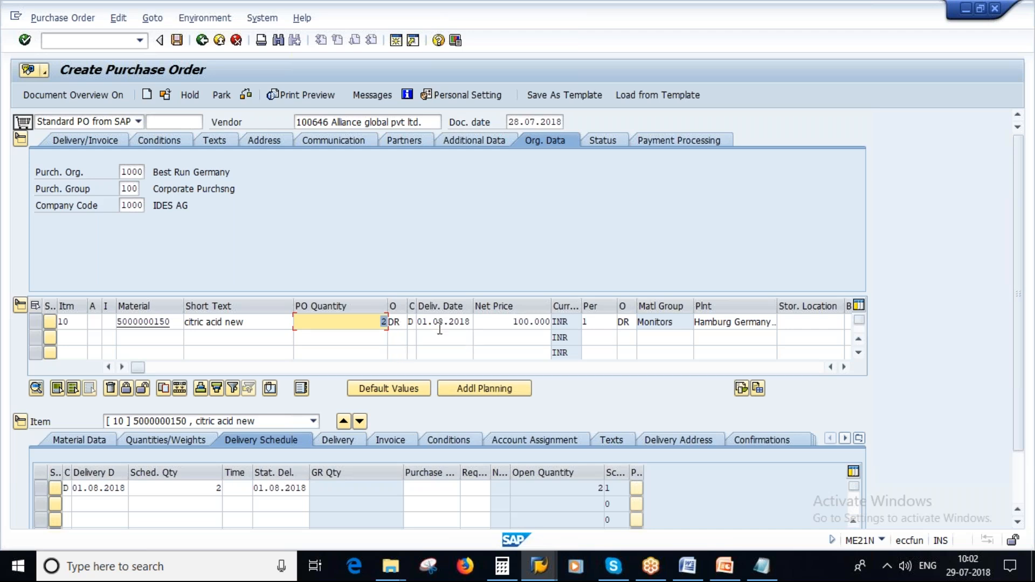
pyautogui.click(177, 40)
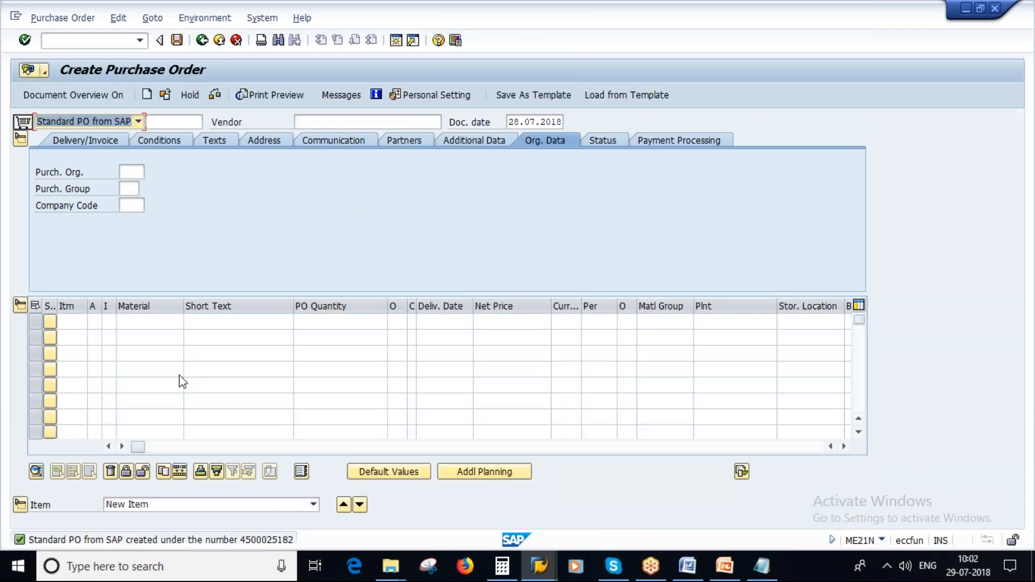
# Copy the saved purchase order's number from the document selection dialog and close the dialog.
pyautogui.click(178, 141)
pyautogui.moveTo(133, 164); pyautogui.dragTo(279, 169)
pyautogui.hotkey('ctrl', 'v')
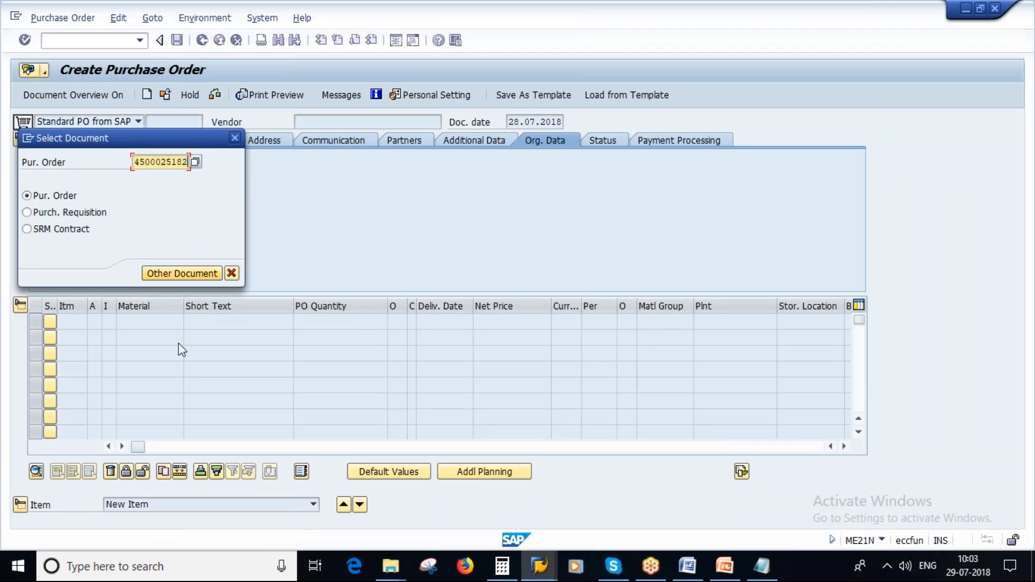
pyautogui.click(213, 273)
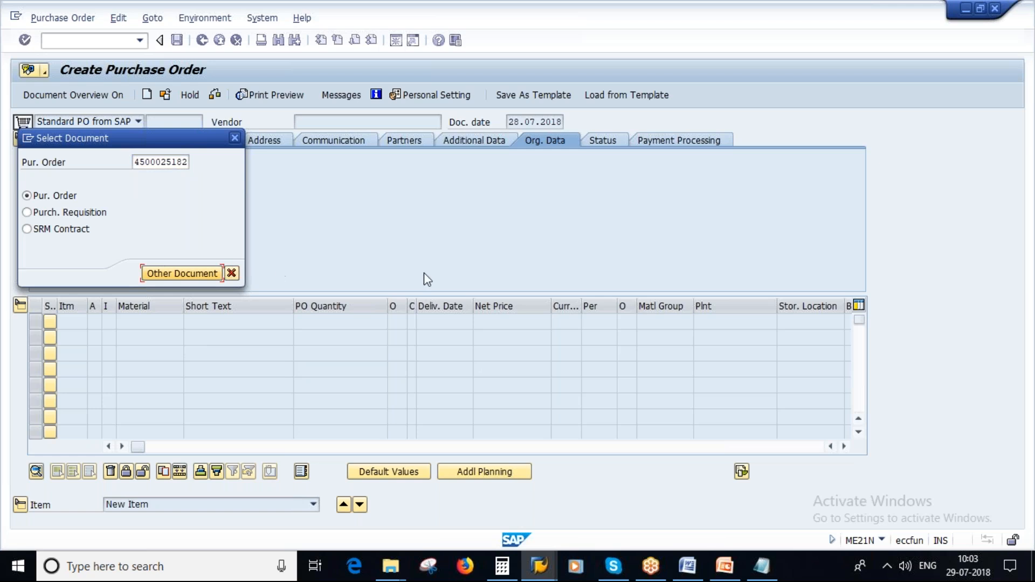
pyautogui.click(231, 274)
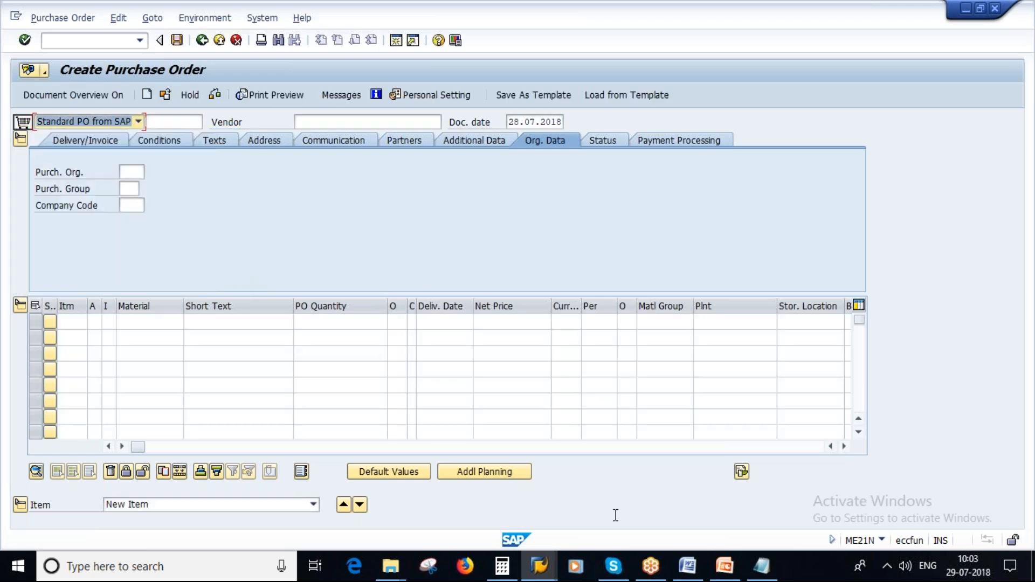
# In the Notepad notes, add the lines "1 DR = 100 L" and "2 DR = 200 L" below the Transfer Posting line.
pyautogui.click(761, 566)
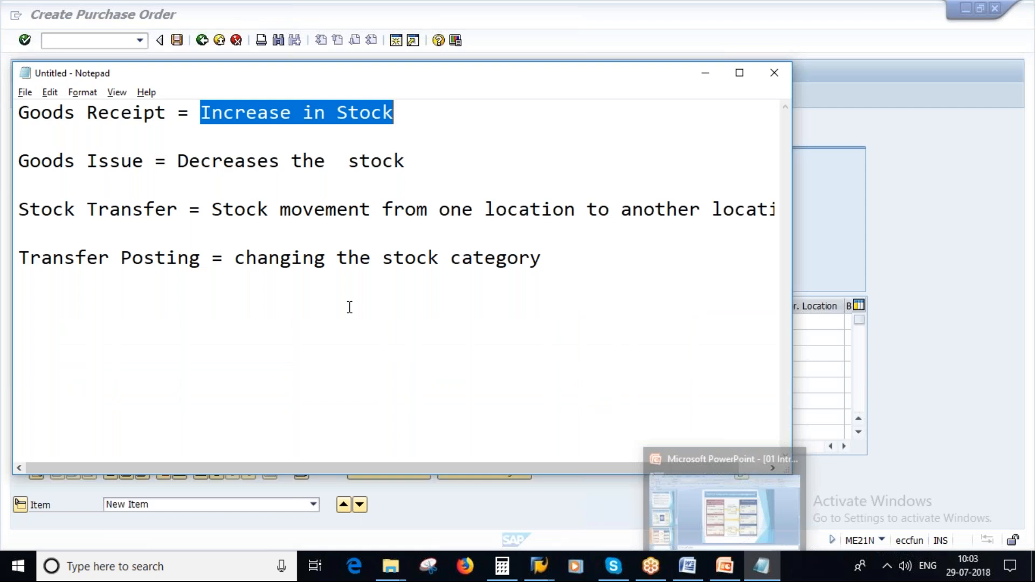
pyautogui.click(573, 258)
pyautogui.press('Return')
pyautogui.write('1 D')
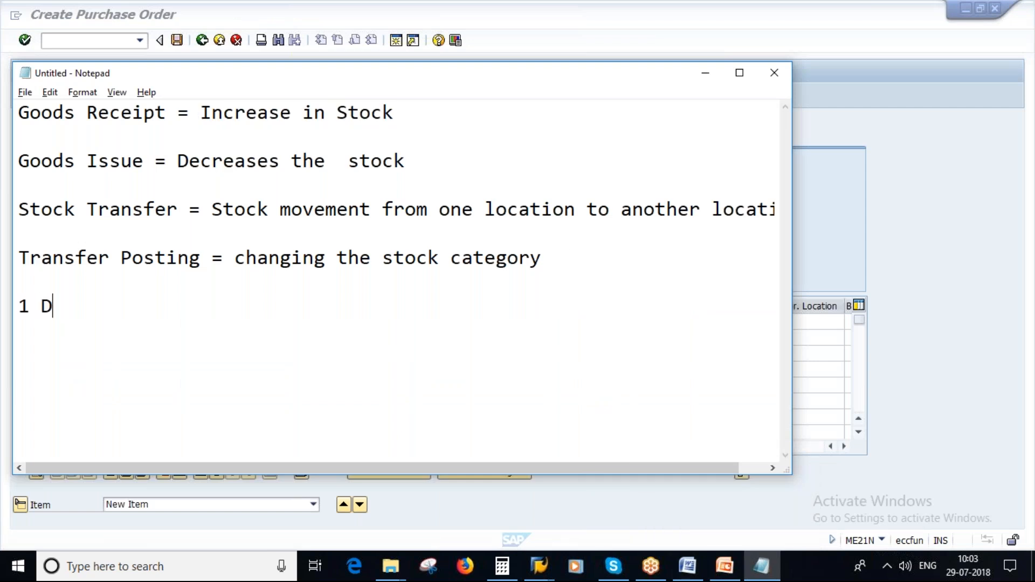
pyautogui.write('R = 100')
pyautogui.press('capslock')
pyautogui.write('l')
pyautogui.press('BackSpace')
pyautogui.press('capslock')
pyautogui.write('L')
pyautogui.press('Return')
pyautogui.write('2 ')
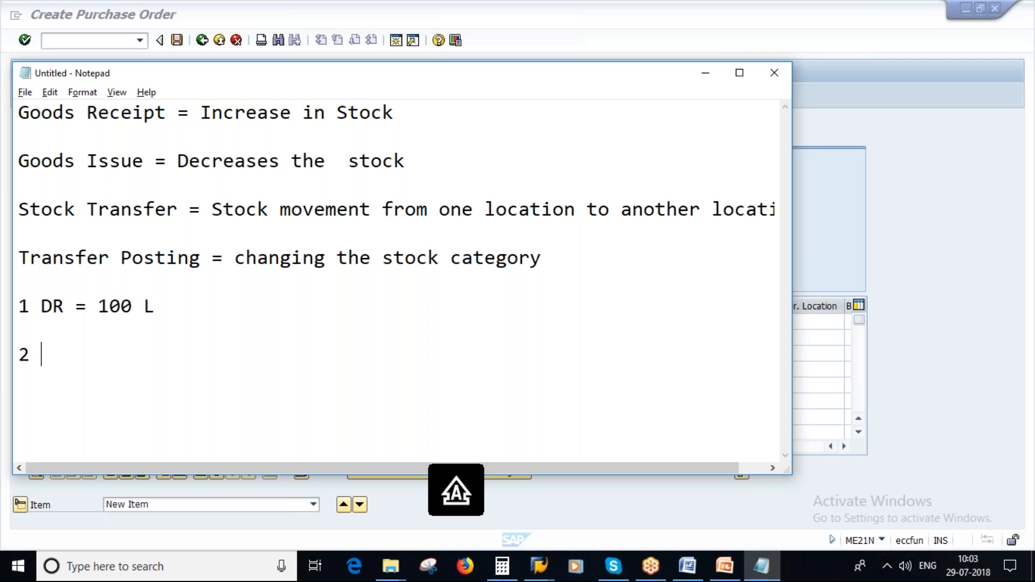
pyautogui.write('DR = 200')
pyautogui.press('capslock')
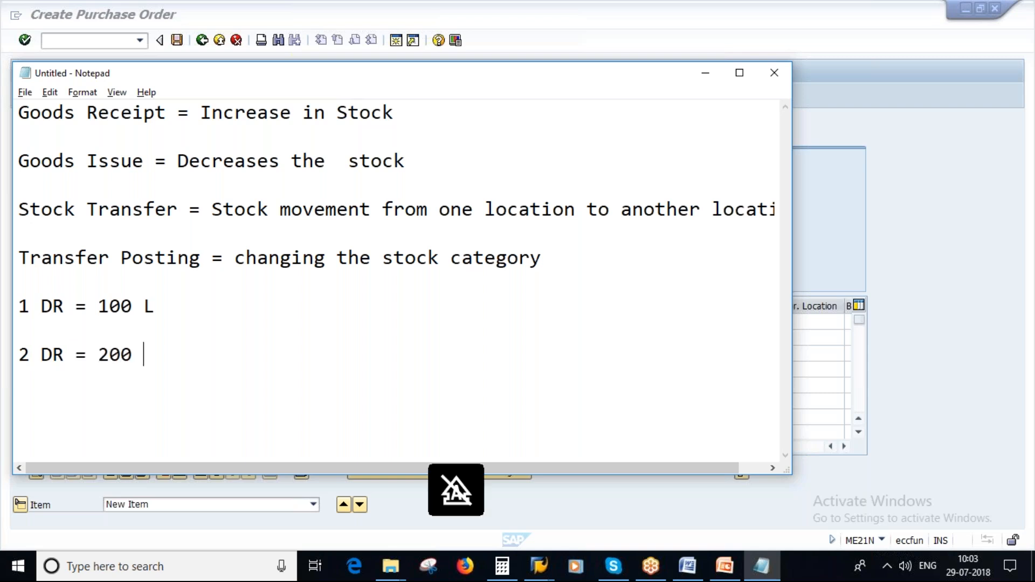
pyautogui.write('L')
# Switch back to the SAP purchase order session, start MIGO and load the copied purchase order for goods receipt.
pyautogui.click(539, 576)
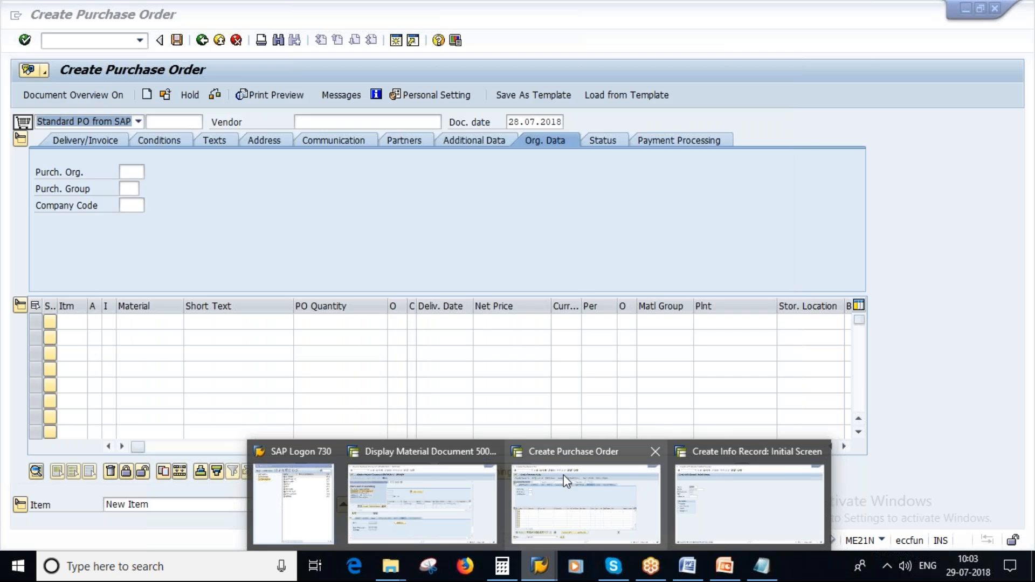
pyautogui.click(564, 474)
pyautogui.click(86, 39)
pyautogui.write('/NM')
pyautogui.write('E21N')
pyautogui.press('Return')
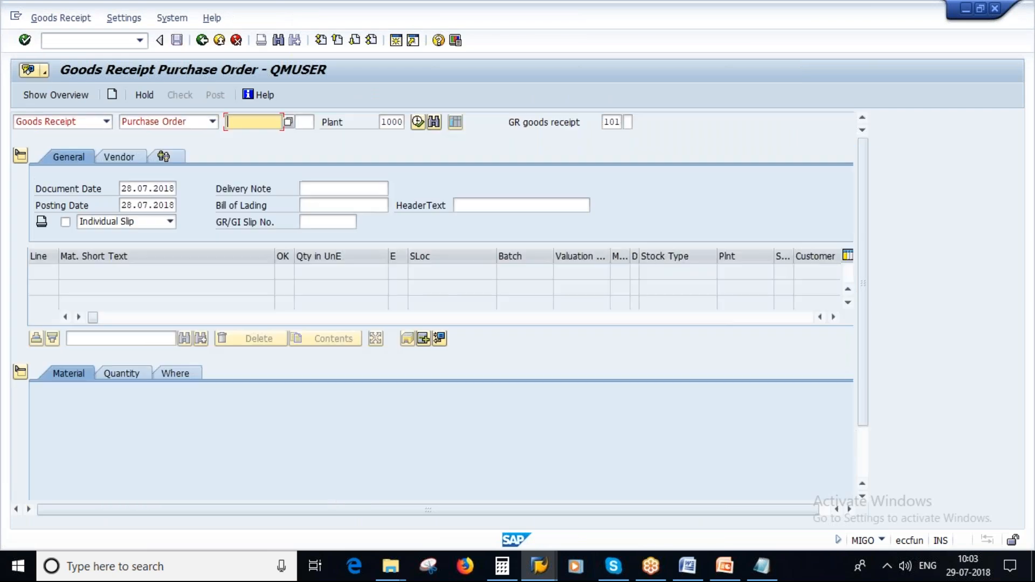
pyautogui.hotkey('ctrl', 'v')
pyautogui.press('Return')
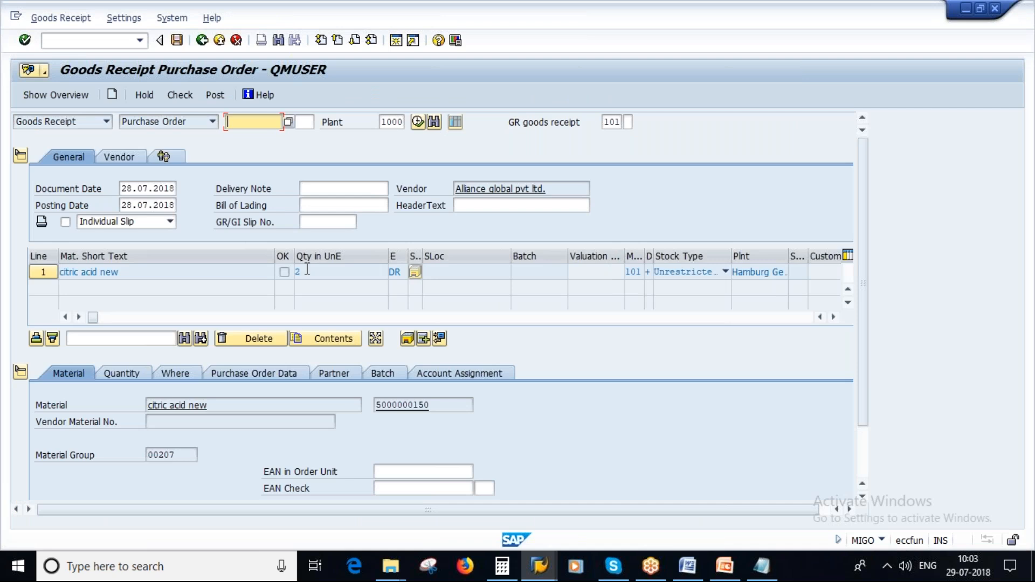
# Collapse the item details, mark the citric acid line as OK and set its storage location to L000.
pyautogui.doubleClick(298, 272)
pyautogui.click(18, 373)
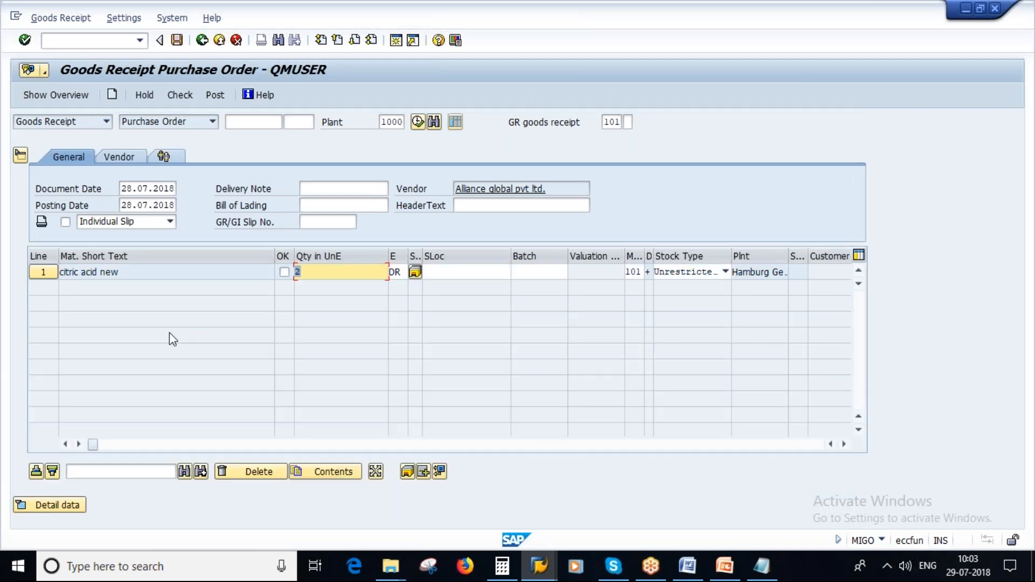
pyautogui.click(284, 272)
pyautogui.click(449, 278)
pyautogui.press('BackSpace')
pyautogui.click(443, 290)
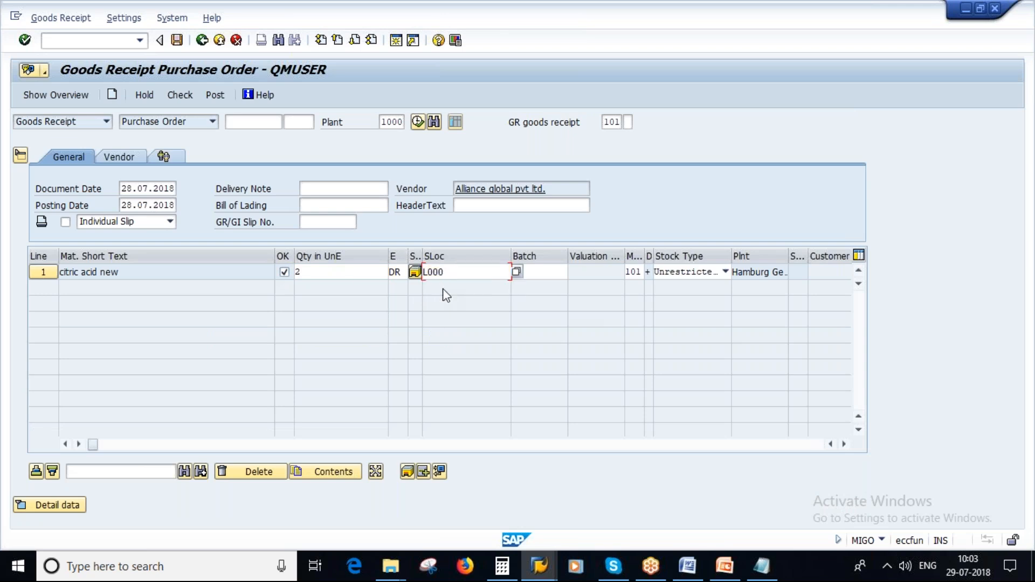
pyautogui.press('Return')
# Set the citric acid batch's date of manufacture to 01.07.2018 in the item details and check the goods receipt.
pyautogui.click(181, 97)
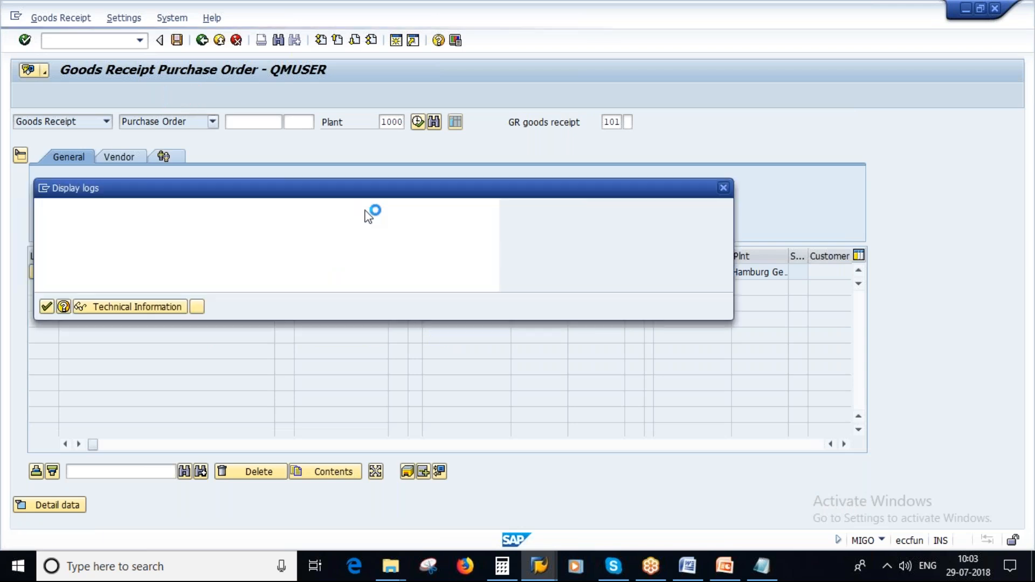
pyautogui.click(46, 307)
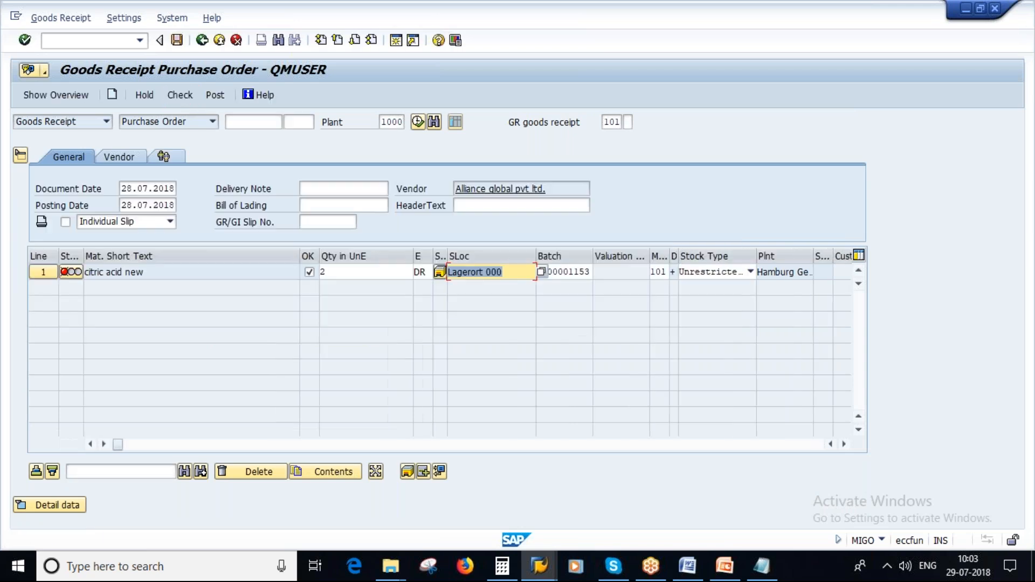
pyautogui.click(45, 504)
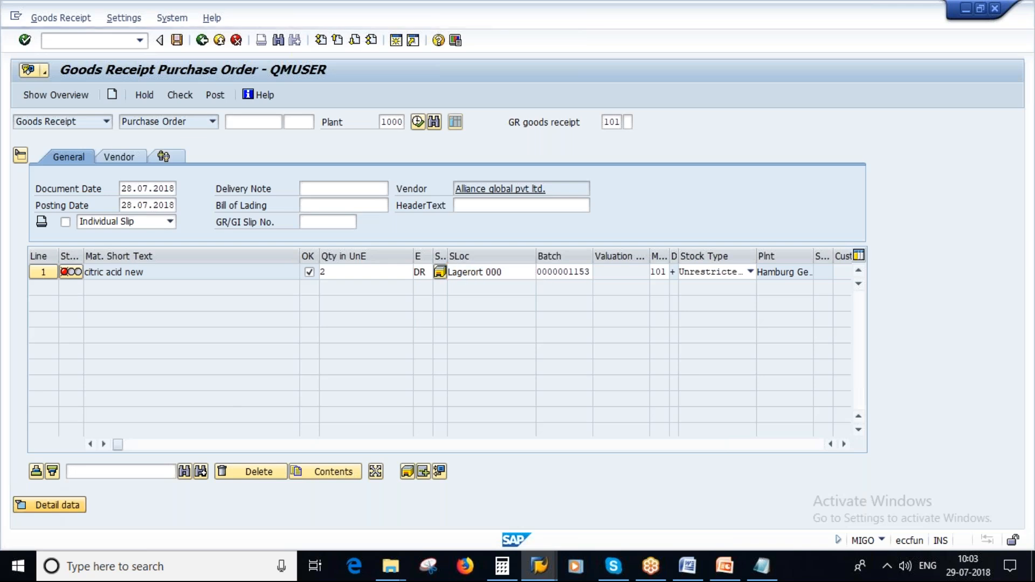
pyautogui.click(381, 373)
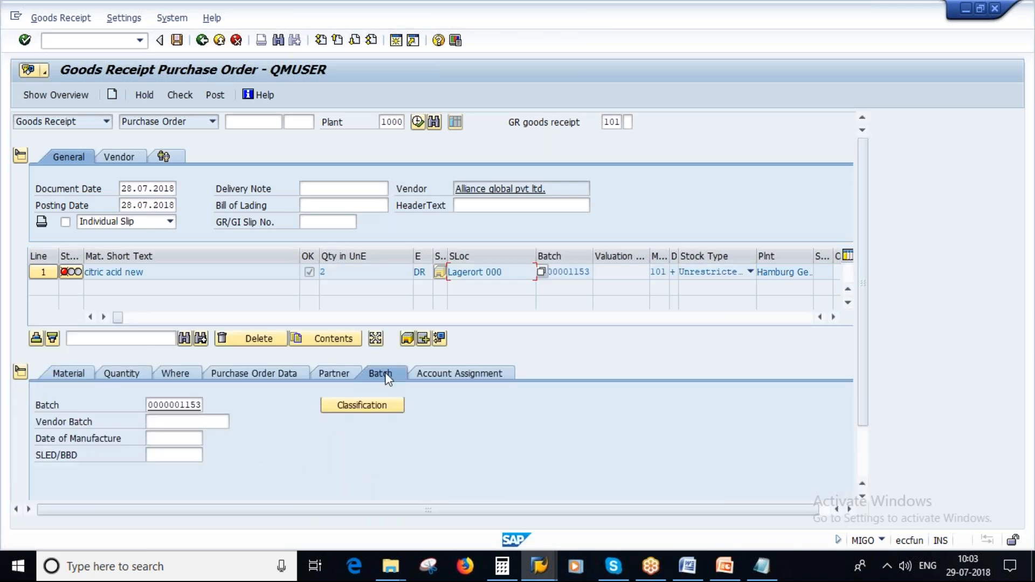
pyautogui.click(178, 439)
pyautogui.press('F10')
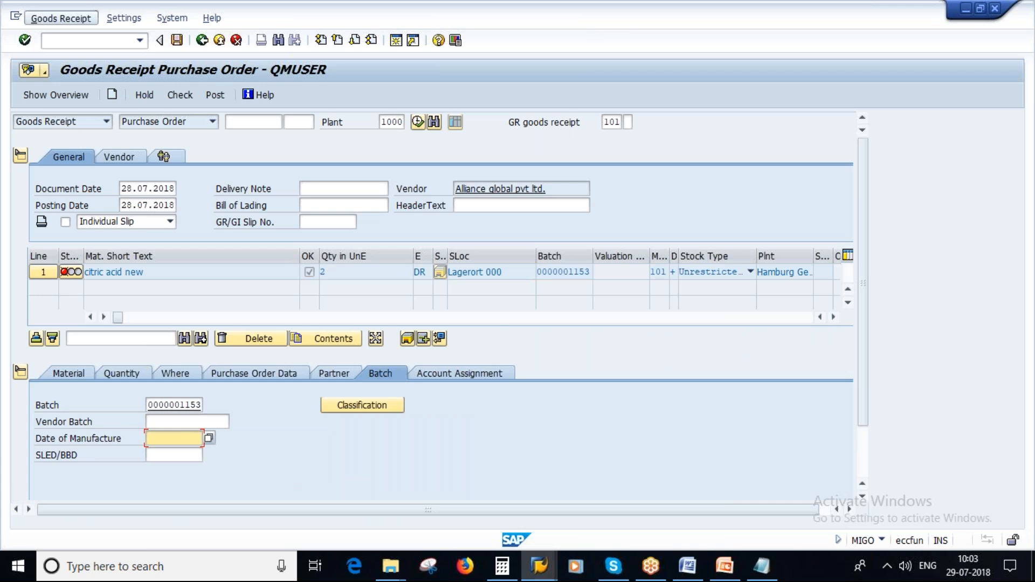
pyautogui.press('Down')
pyautogui.click(169, 442)
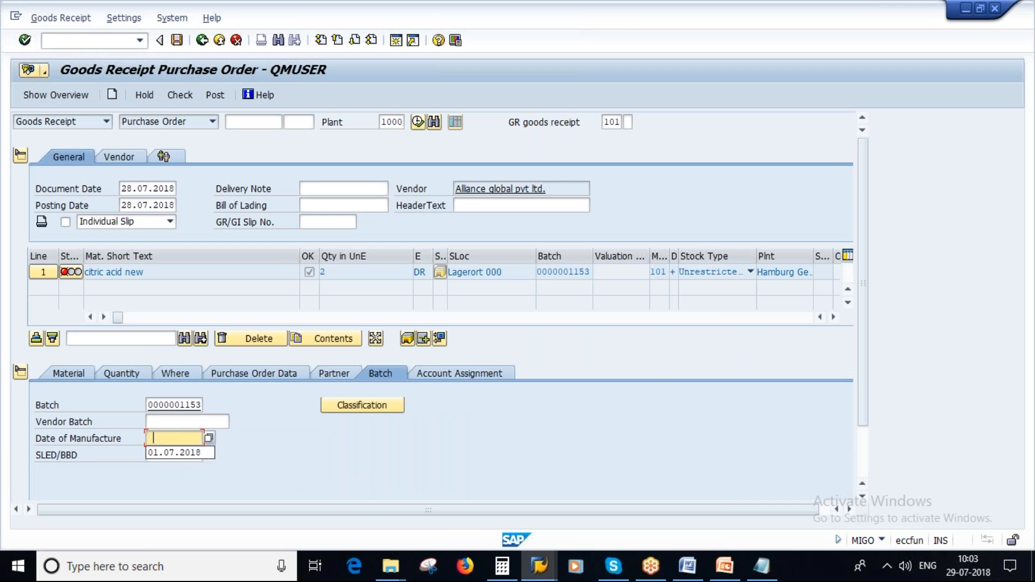
pyautogui.click(181, 453)
pyautogui.press('Return')
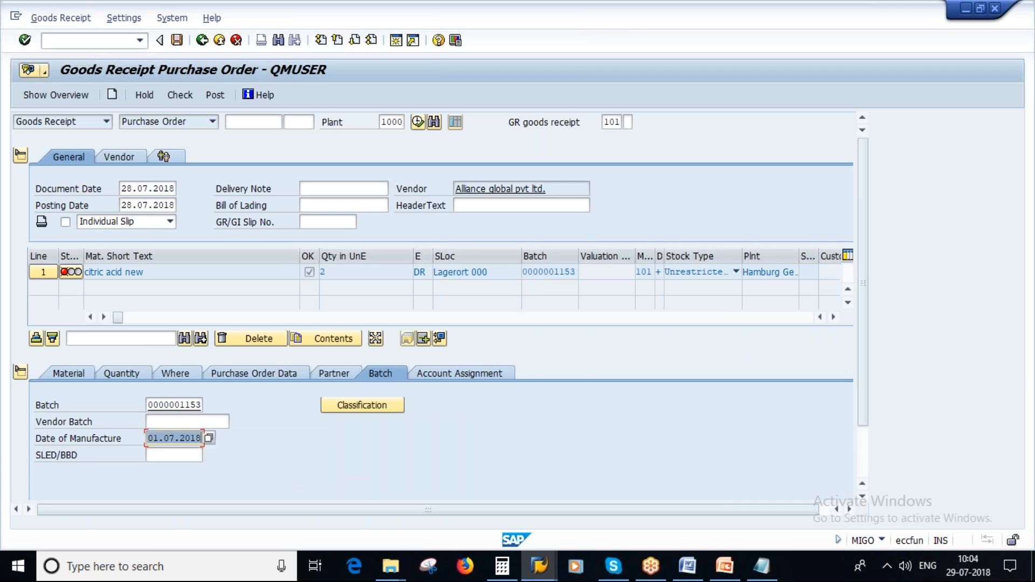
pyautogui.click(180, 95)
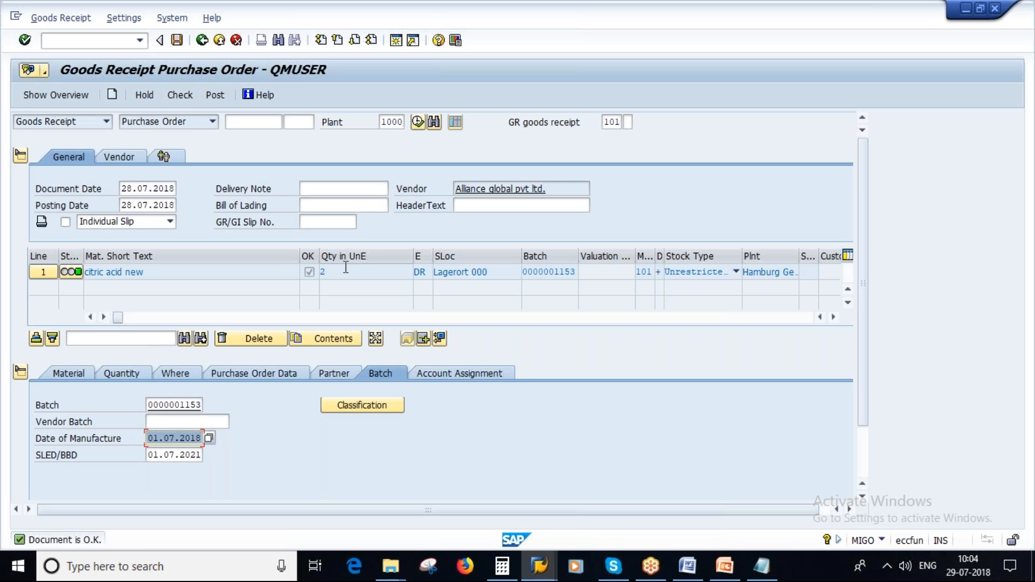
pyautogui.click(541, 567)
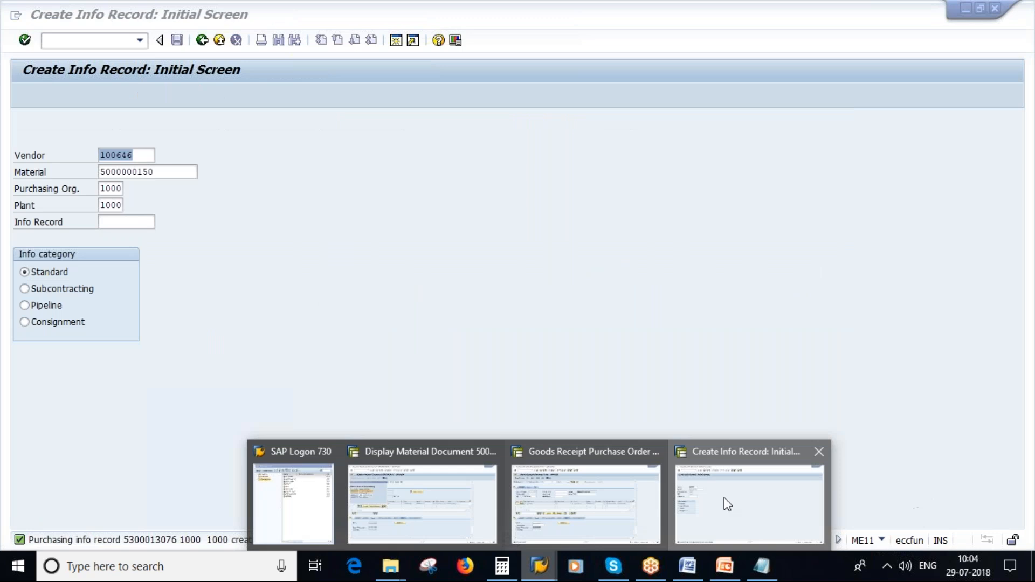
pyautogui.click(723, 497)
pyautogui.click(82, 42)
pyautogui.write('/NMBE')
pyautogui.press('Return')
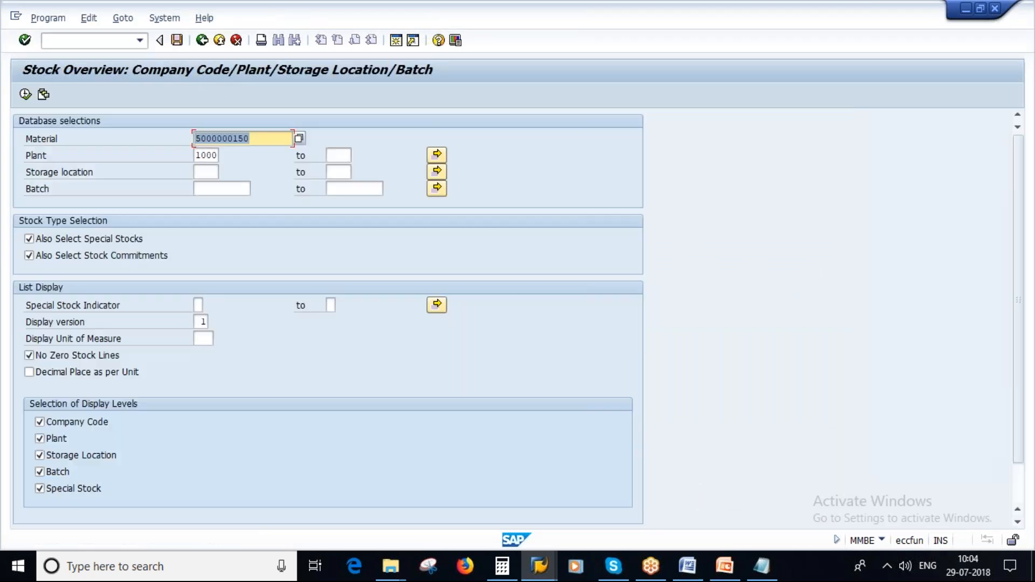
pyautogui.click(25, 95)
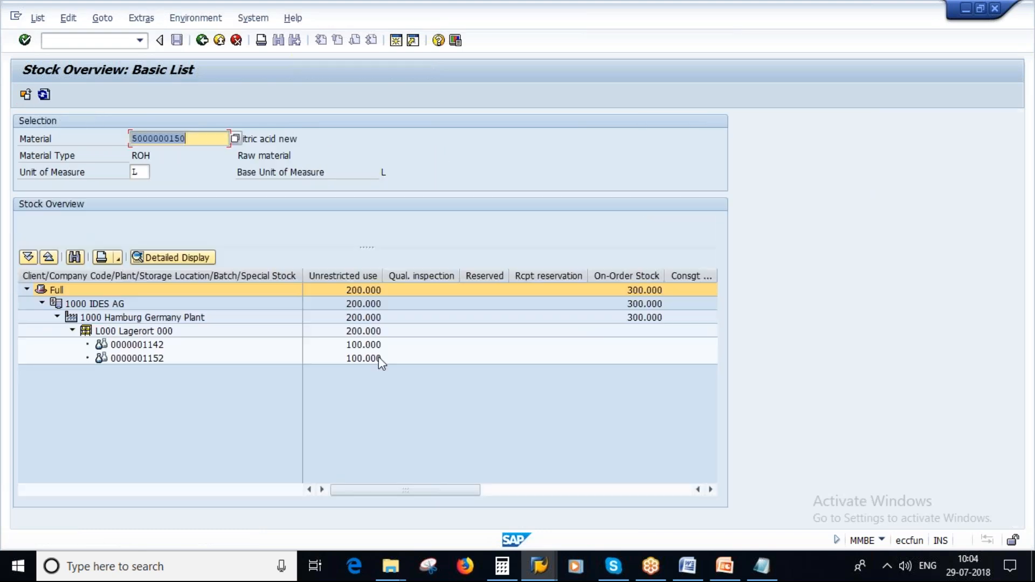
pyautogui.click(356, 331)
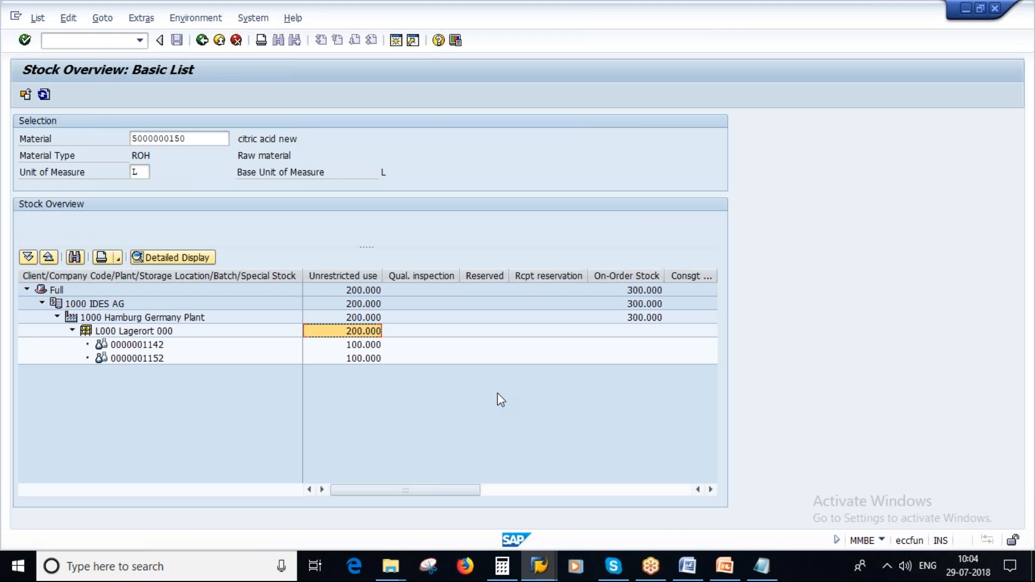
# Return to the MIGO session and post the goods receipt.
pyautogui.hotkey('alt', 'Tab')
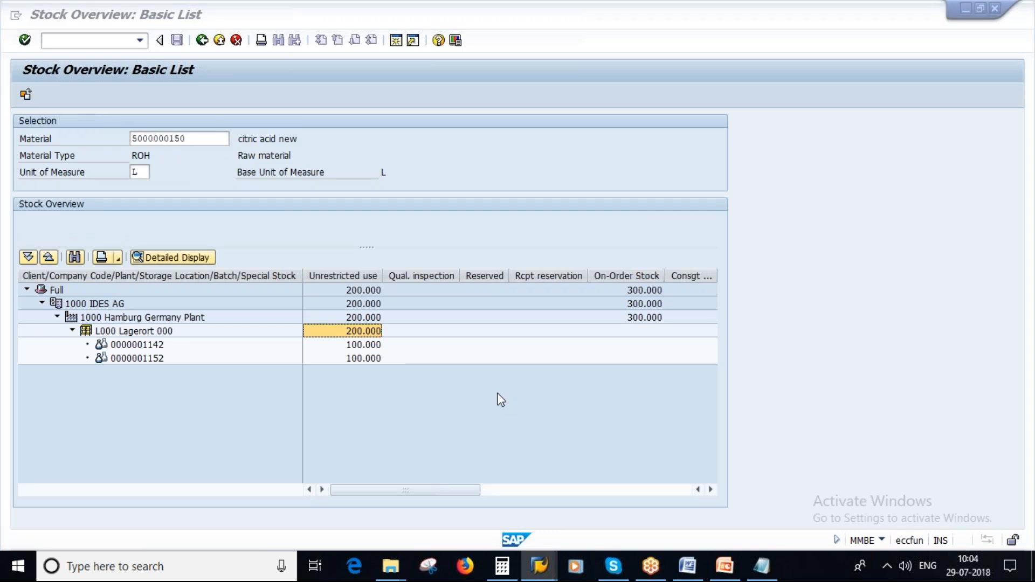
pyautogui.hotkey('alt', 'Tab')
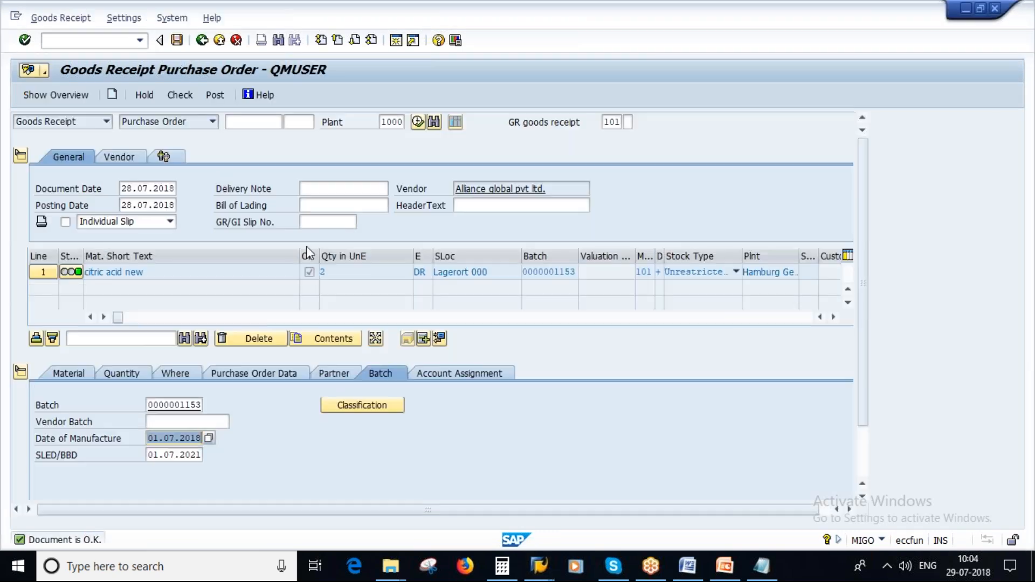
pyautogui.click(215, 93)
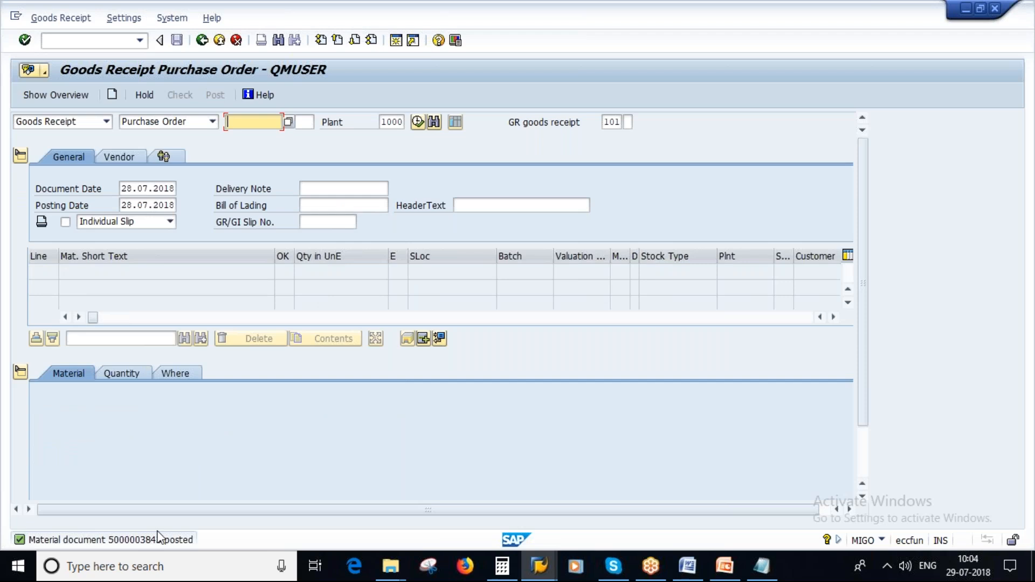
pyautogui.click(546, 461)
pyautogui.click(43, 96)
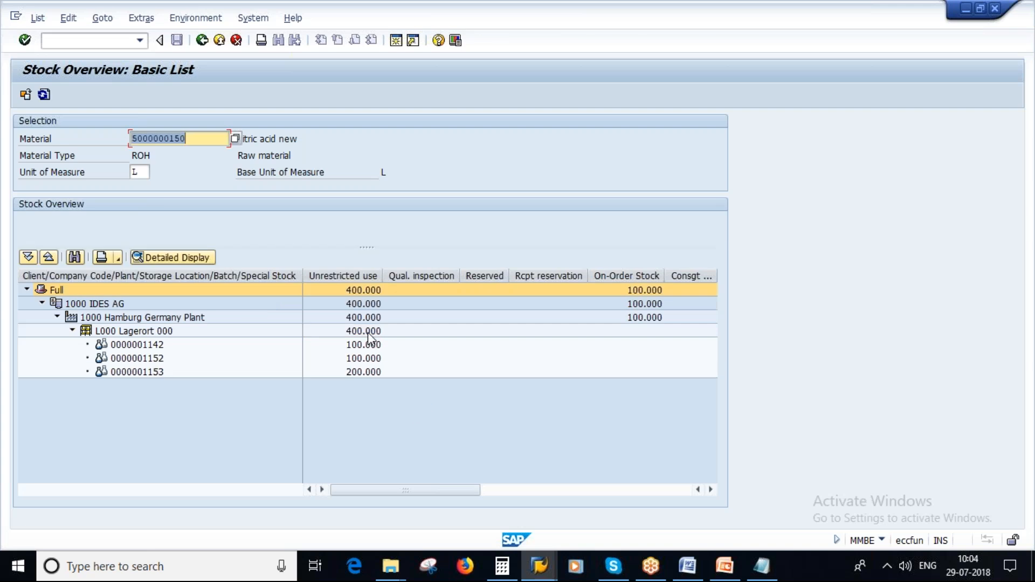
pyautogui.click(368, 333)
pyautogui.click(358, 373)
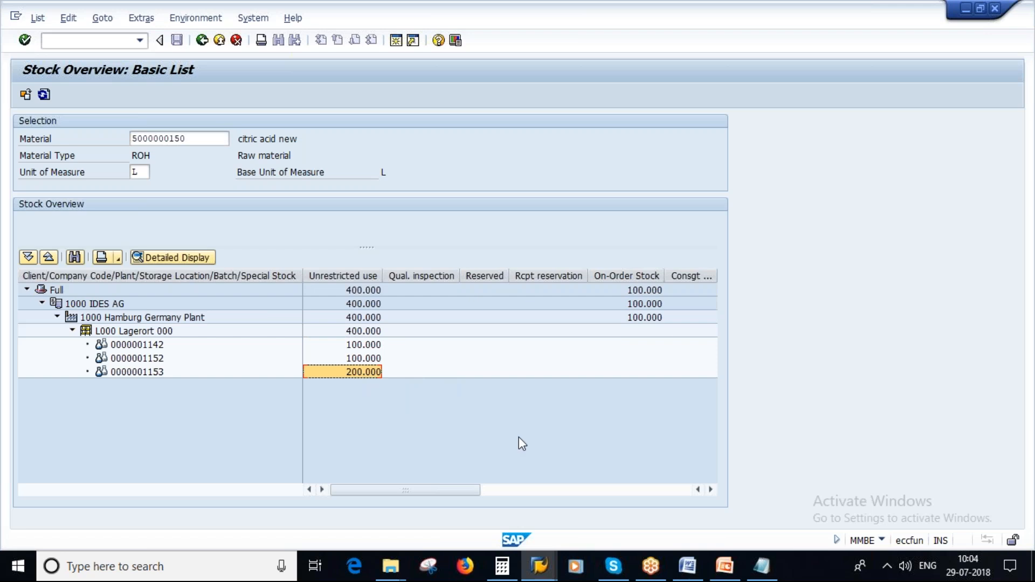
# Switch to PowerPoint, present the units of measure slide and circle the base unit, "Case" and "1 Case = 50 PC" in red ink.
pyautogui.click(724, 566)
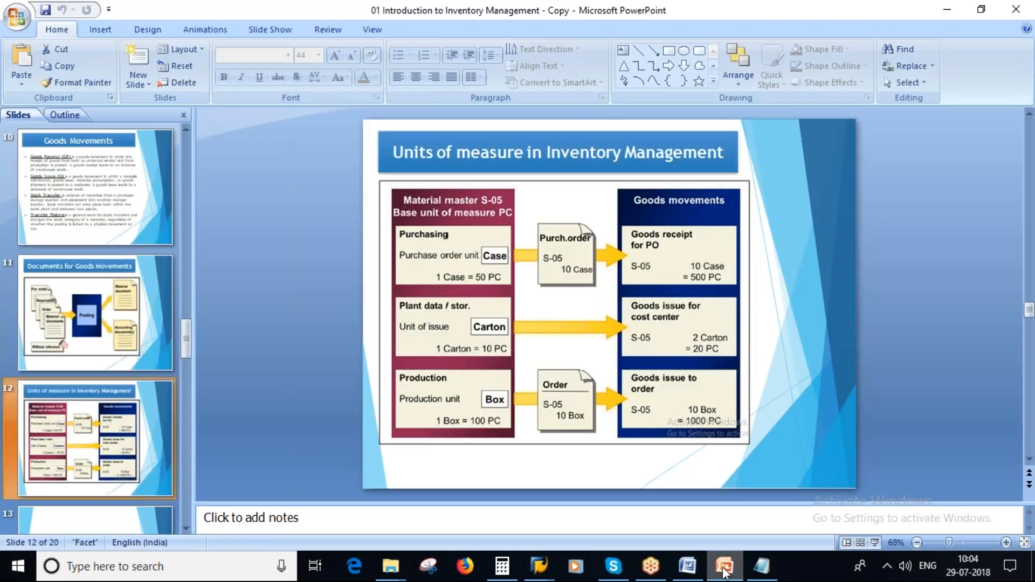
pyautogui.click(874, 542)
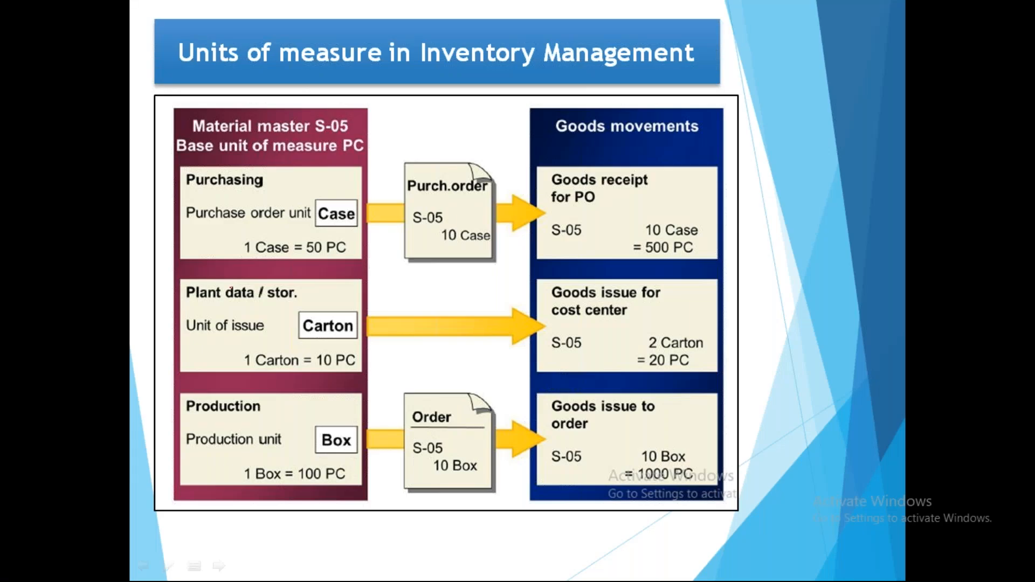
pyautogui.moveTo(217, 138)
pyautogui.mouseDown()
pyautogui.moveTo(178, 135)
pyautogui.moveTo(210, 157)
pyautogui.moveTo(354, 147)
pyautogui.mouseUp()
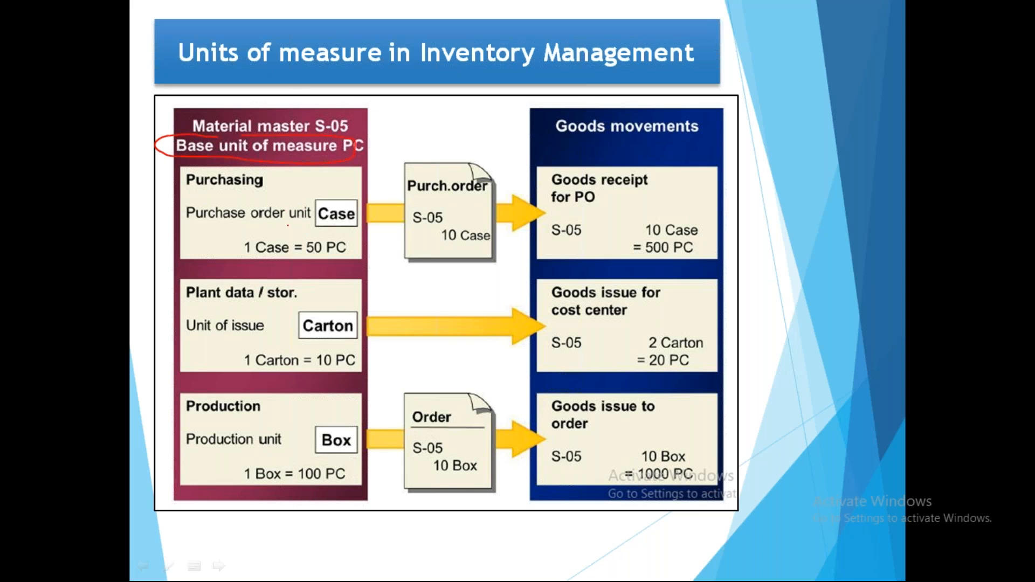
pyautogui.moveTo(315, 196)
pyautogui.mouseDown()
pyautogui.moveTo(302, 215)
pyautogui.moveTo(387, 210)
pyautogui.moveTo(335, 182)
pyautogui.mouseUp()
pyautogui.moveTo(257, 230)
pyautogui.mouseDown()
pyautogui.moveTo(385, 254)
pyautogui.moveTo(285, 222)
pyautogui.moveTo(335, 282)
pyautogui.moveTo(322, 289)
pyautogui.mouseUp()
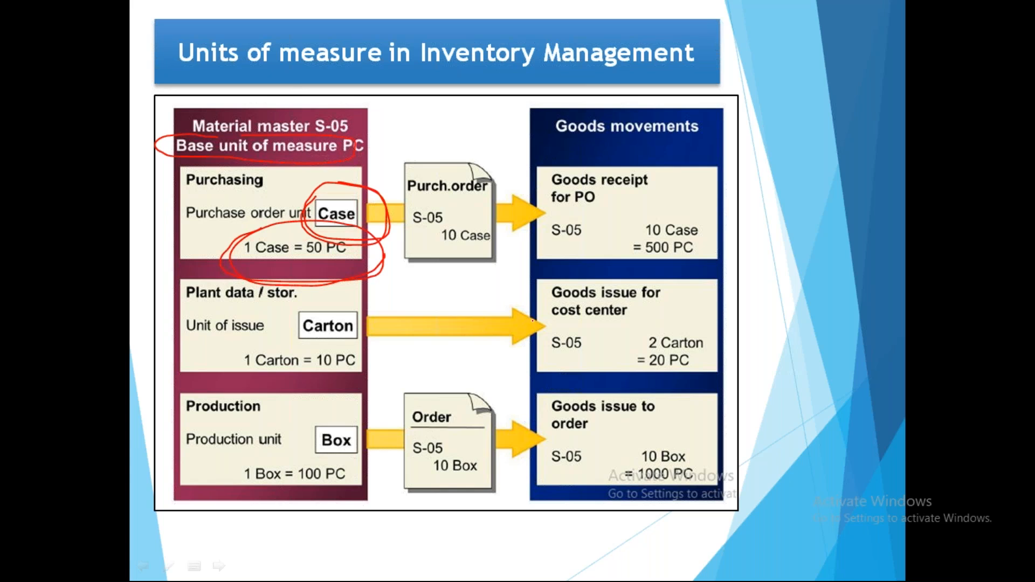
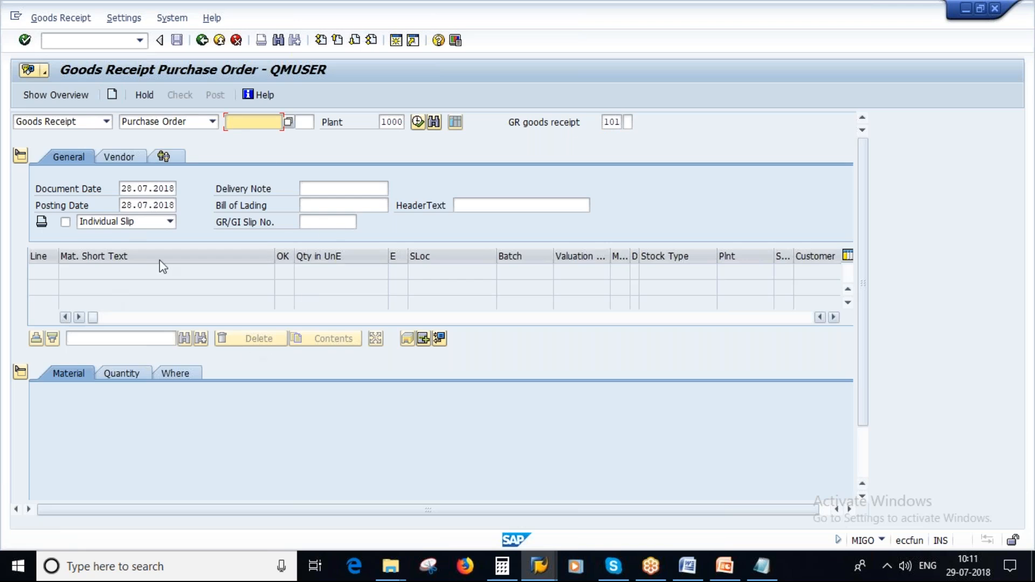
# Compare the MIGO navigation slide with the SAP screen, then display, skim and close the help on posting goods receipts.
pyautogui.click(724, 566)
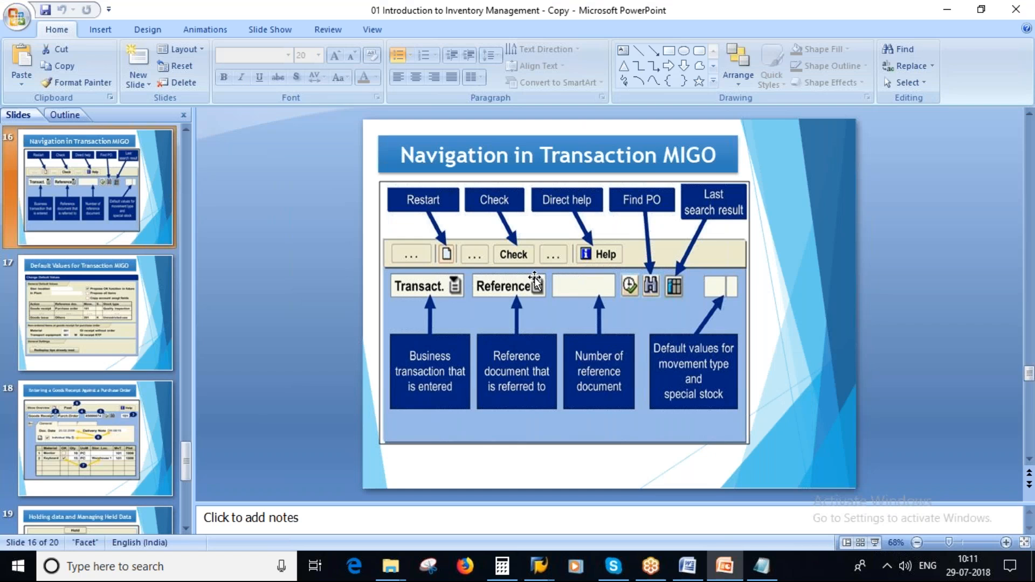
pyautogui.hotkey('alt', 'Tab')
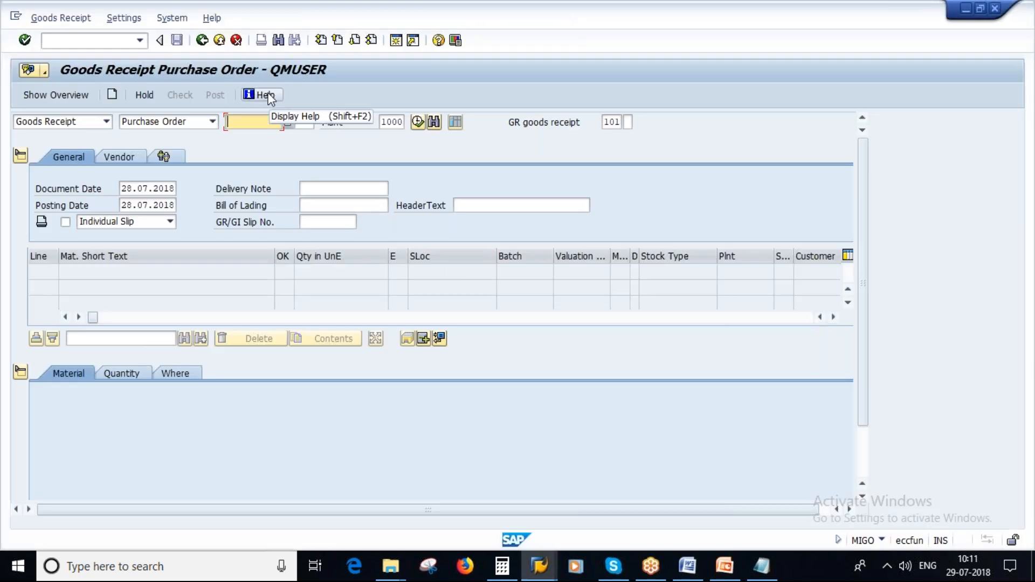
pyautogui.click(263, 94)
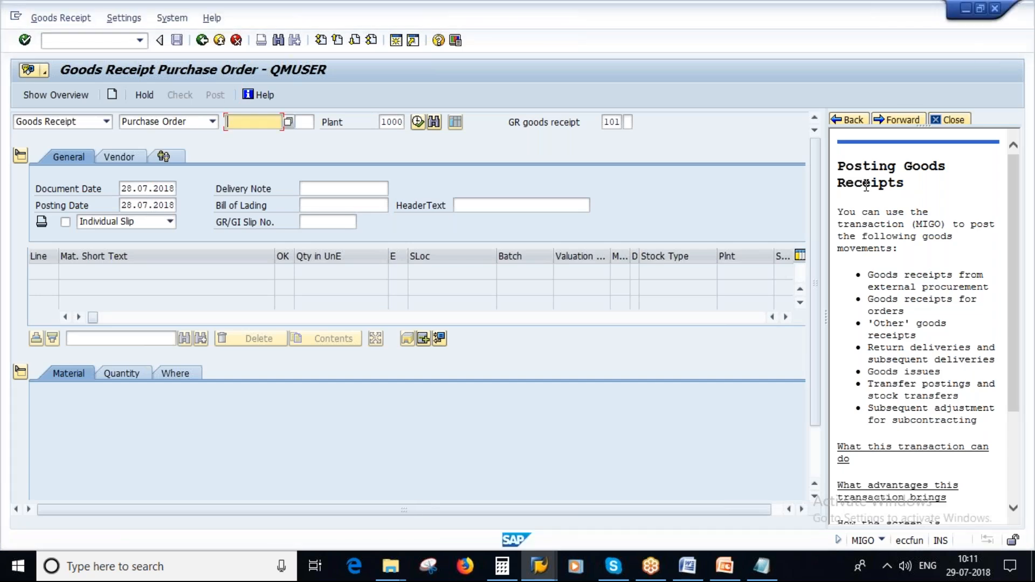
pyautogui.scroll(-5, 936, 365)
pyautogui.scroll(5, 923, 323)
pyautogui.click(956, 120)
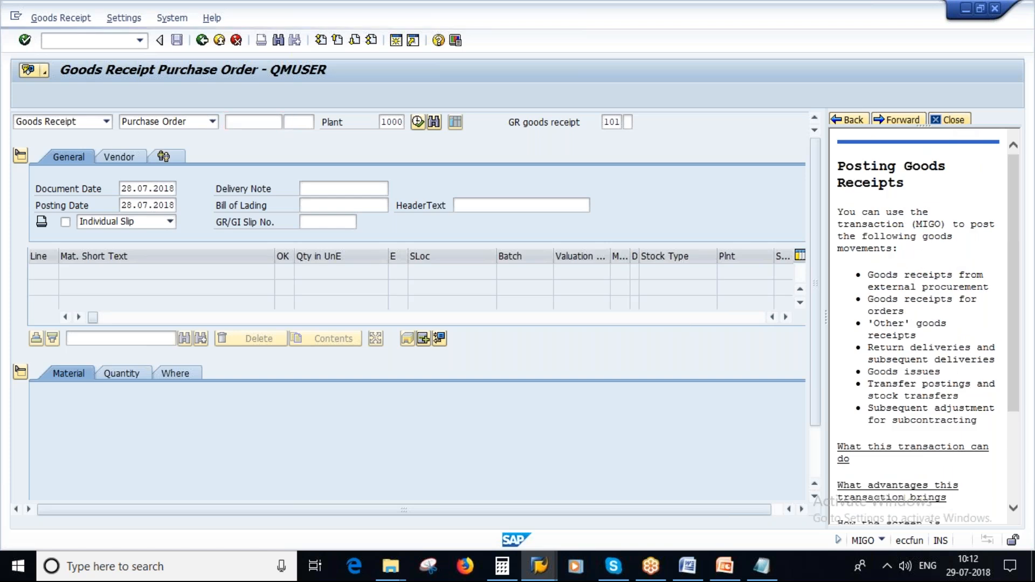
# Switch to PowerPoint, view the slide on default values for transaction MIGO and return to SAP.
pyautogui.hotkey('alt', 'Tab')
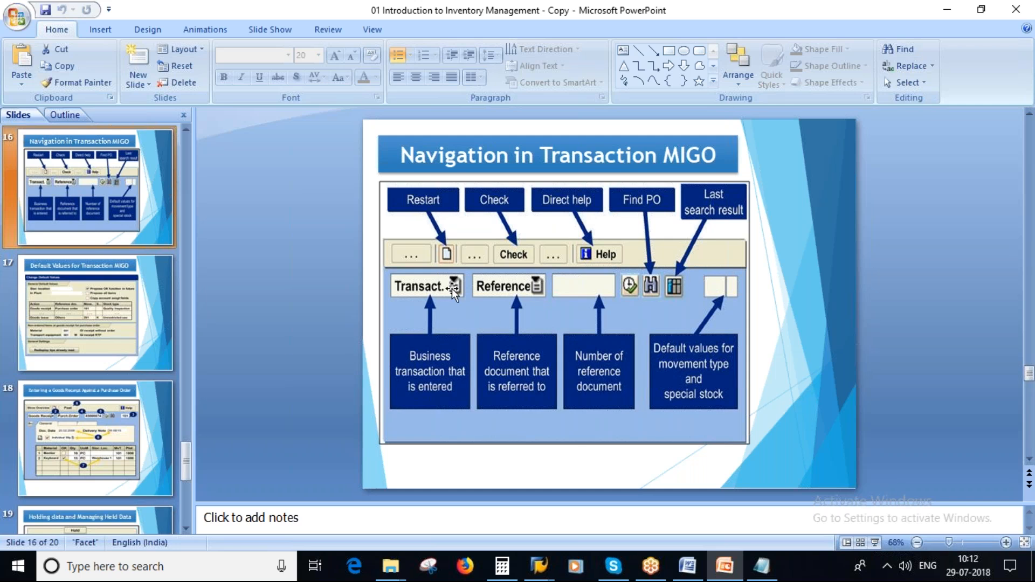
pyautogui.click(61, 323)
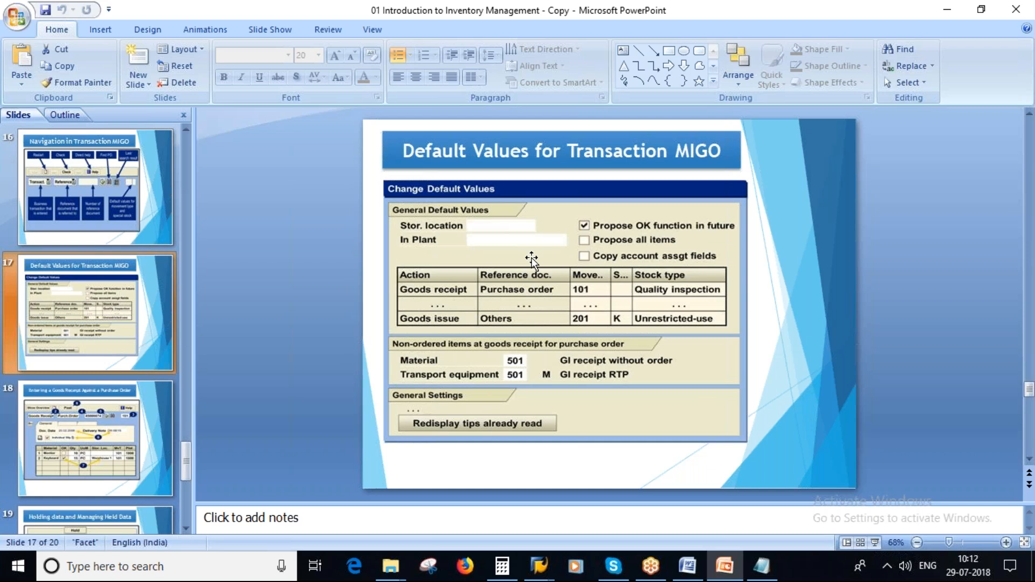
pyautogui.hotkey('alt', 'Tab')
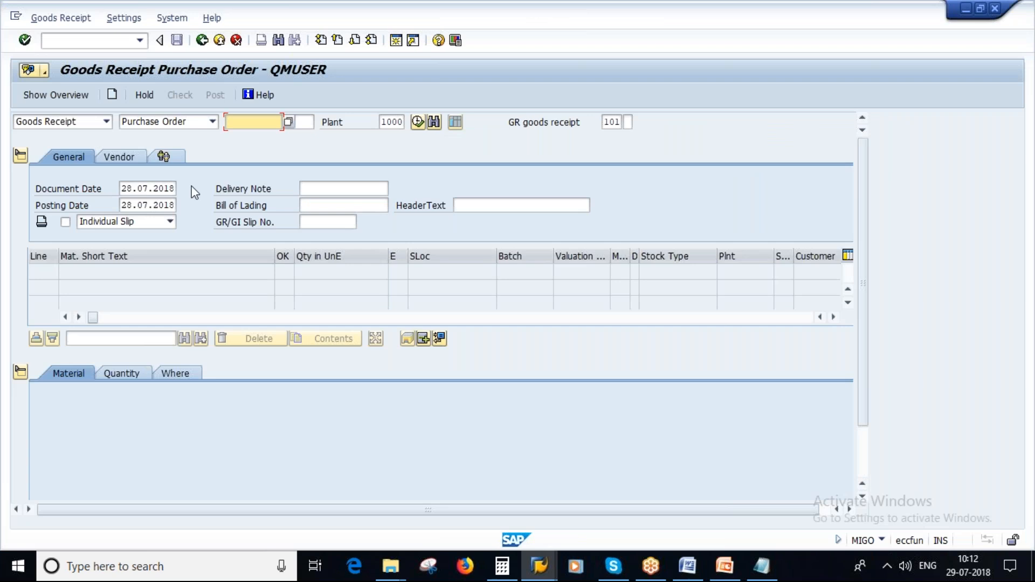
# Leave MIGO, start transaction ME21N and enter vendor 100646 for a new purchase order.
pyautogui.click(202, 41)
pyautogui.write('ME21N')
pyautogui.press('Return')
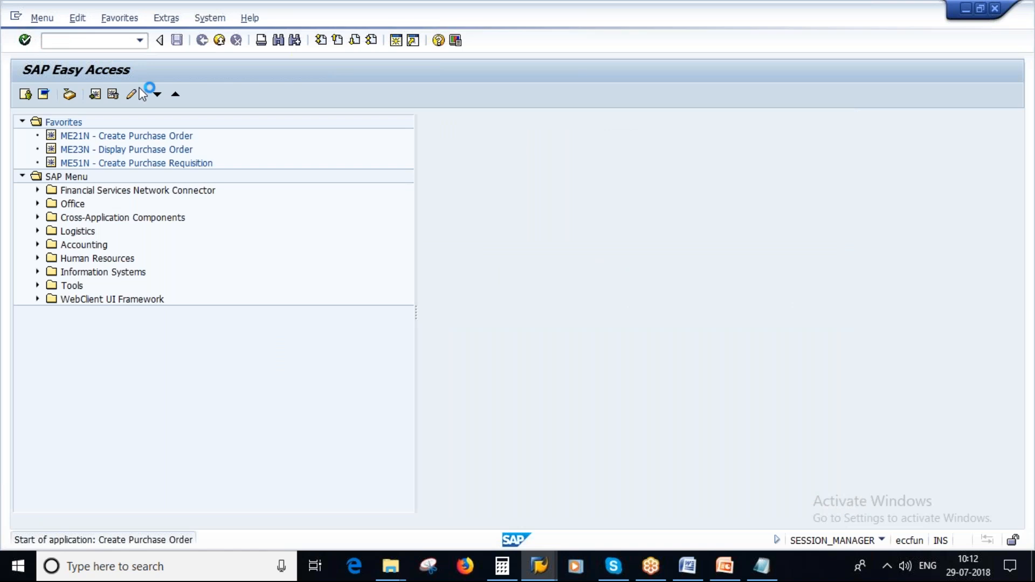
pyautogui.press('Tab')
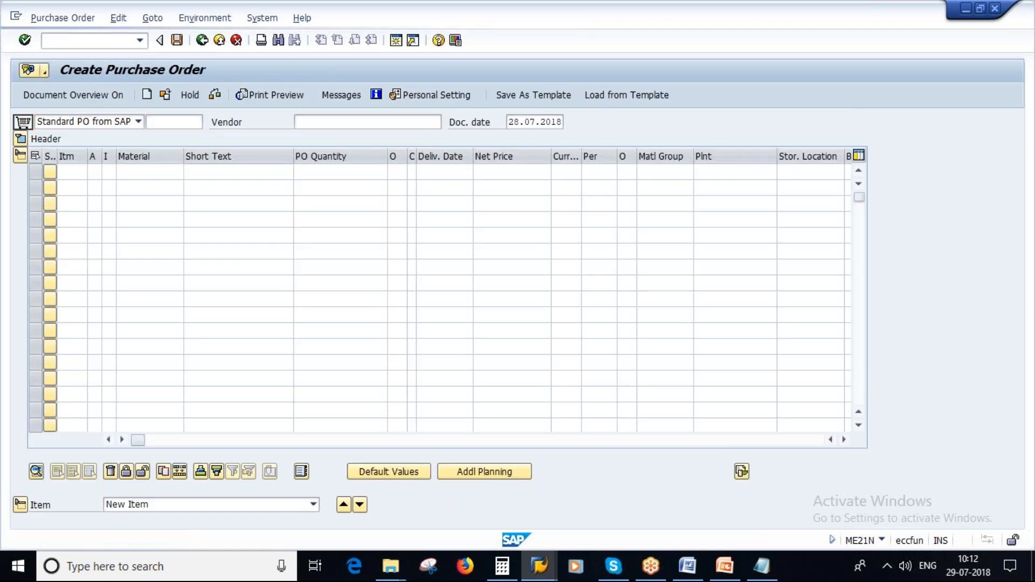
pyautogui.write('100646')
pyautogui.press('Return')
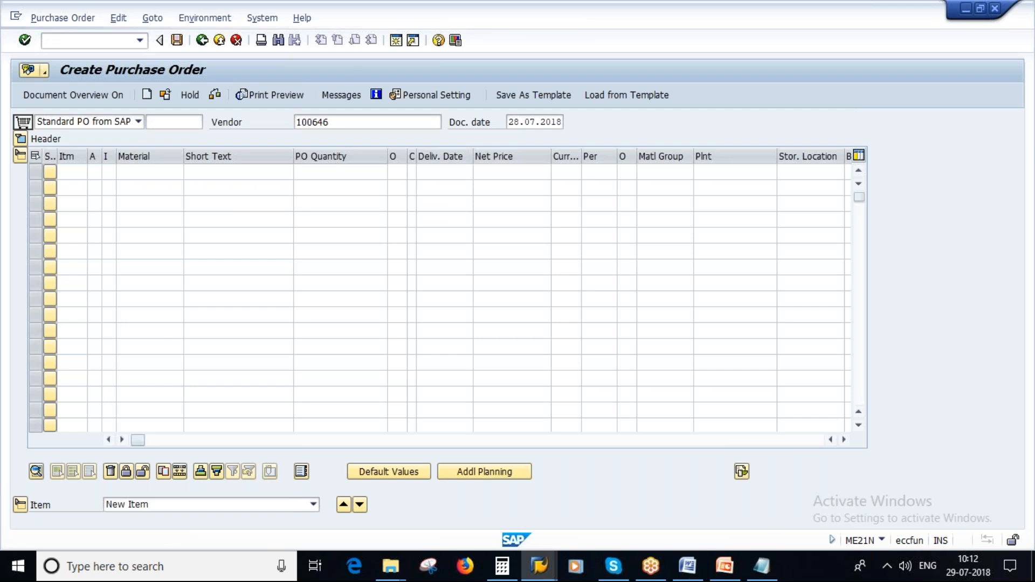
# Set the purchase order's purchasing organization to 1000, purchasing group to 100 and company code to 1000.
pyautogui.click(132, 173)
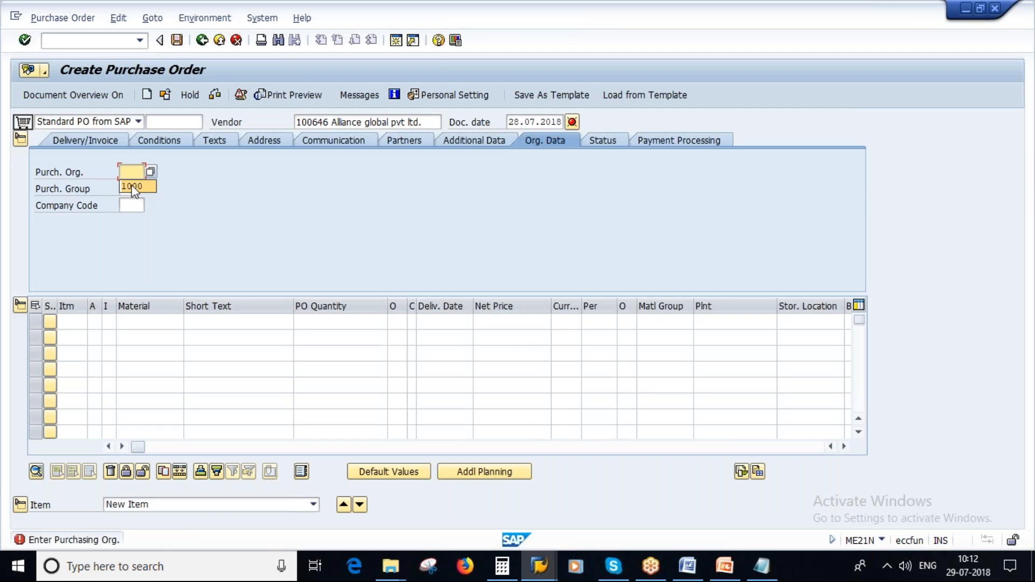
pyautogui.click(141, 188)
pyautogui.click(134, 192)
pyautogui.click(131, 202)
pyautogui.click(131, 205)
pyautogui.click(132, 221)
pyautogui.click(137, 322)
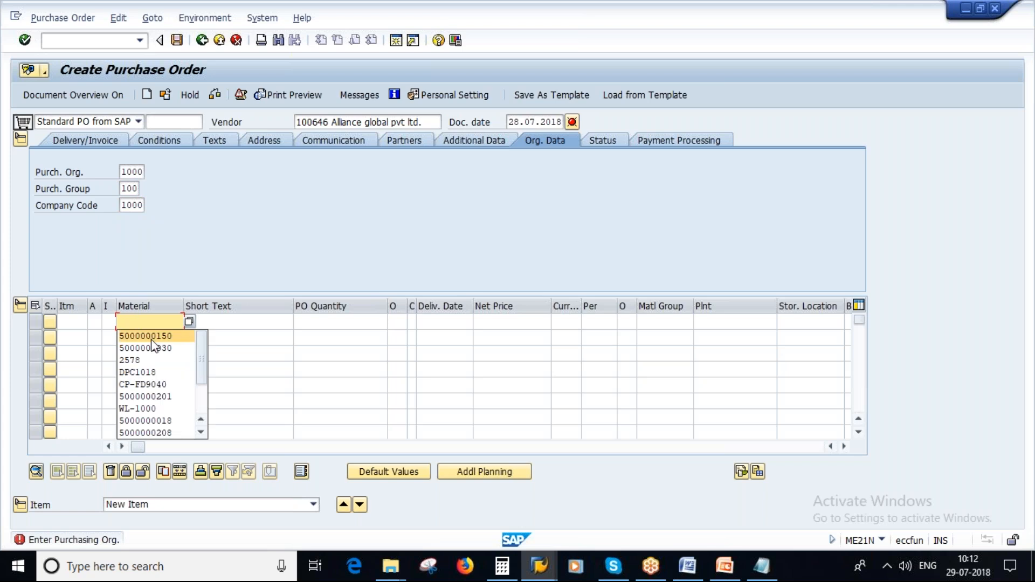
pyautogui.click(155, 338)
pyautogui.click(316, 323)
pyautogui.write('1')
pyautogui.press('BackSpace')
pyautogui.press('Tab')
pyautogui.press('Tab')
pyautogui.press('Tab')
pyautogui.press('Tab')
pyautogui.press('Tab')
pyautogui.press('Tab')
pyautogui.press('Tab')
pyautogui.press('Tab')
pyautogui.write('1000')
pyautogui.press('Return')
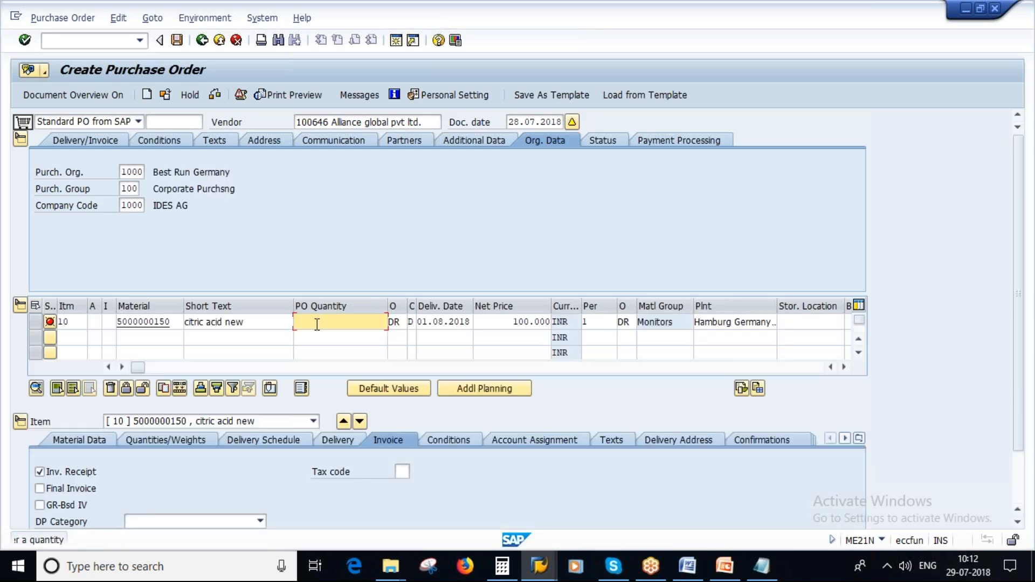
# Set the citric acid item's PO quantity to 1, check the purchase order and save it.
pyautogui.write('1')
pyautogui.press('Return')
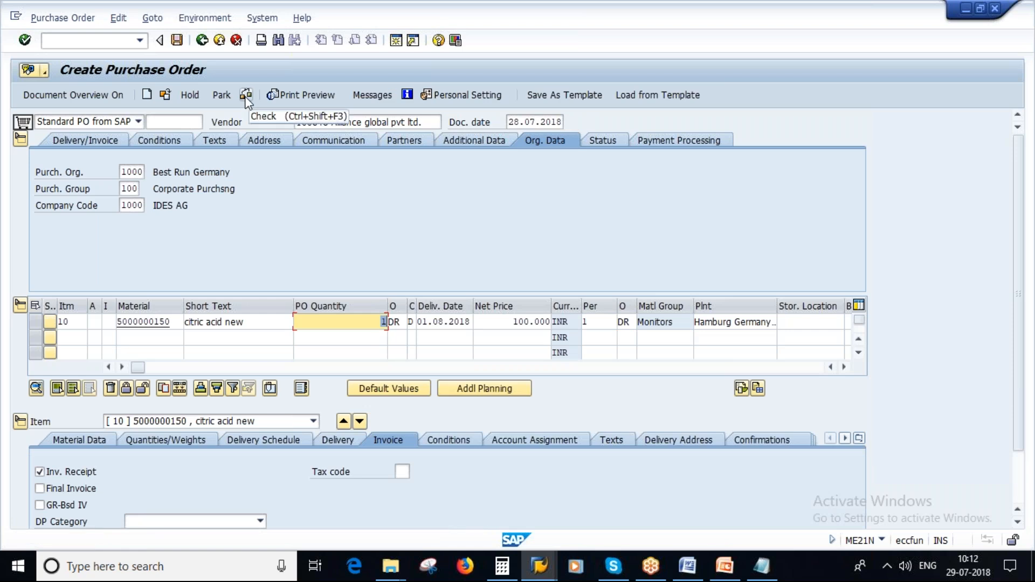
pyautogui.click(245, 94)
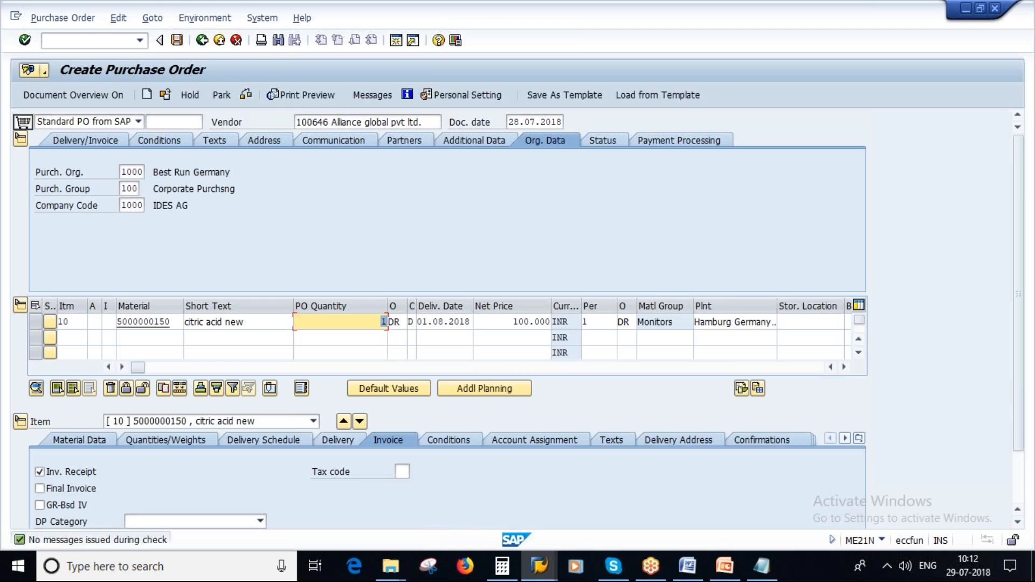
pyautogui.click(176, 41)
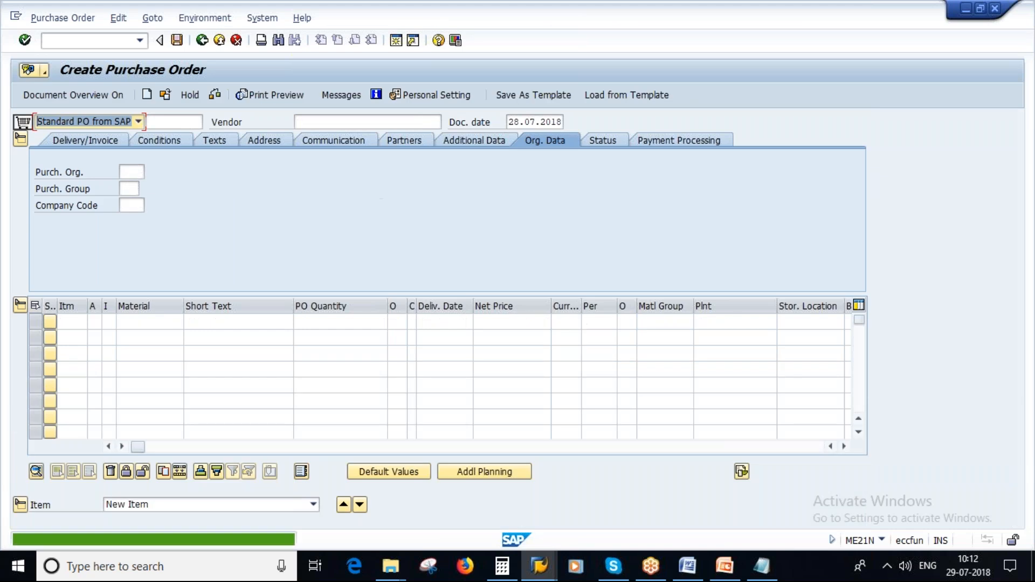
# Open the details of the order-creation message, copy the new purchase order number and close the message window.
pyautogui.click(235, 541)
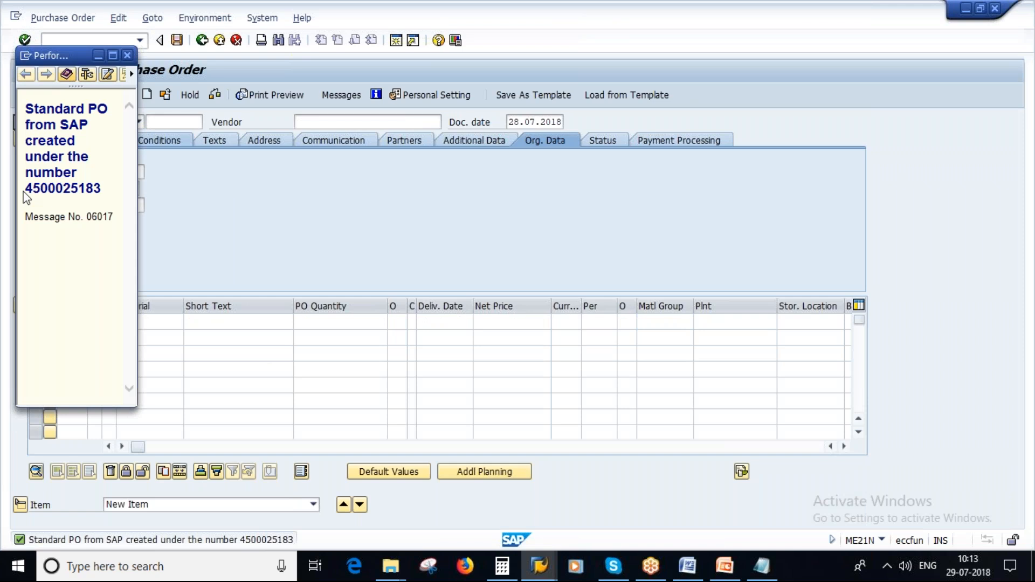
pyautogui.moveTo(34, 188); pyautogui.dragTo(107, 185)
pyautogui.hotkey('ctrl', 'c')
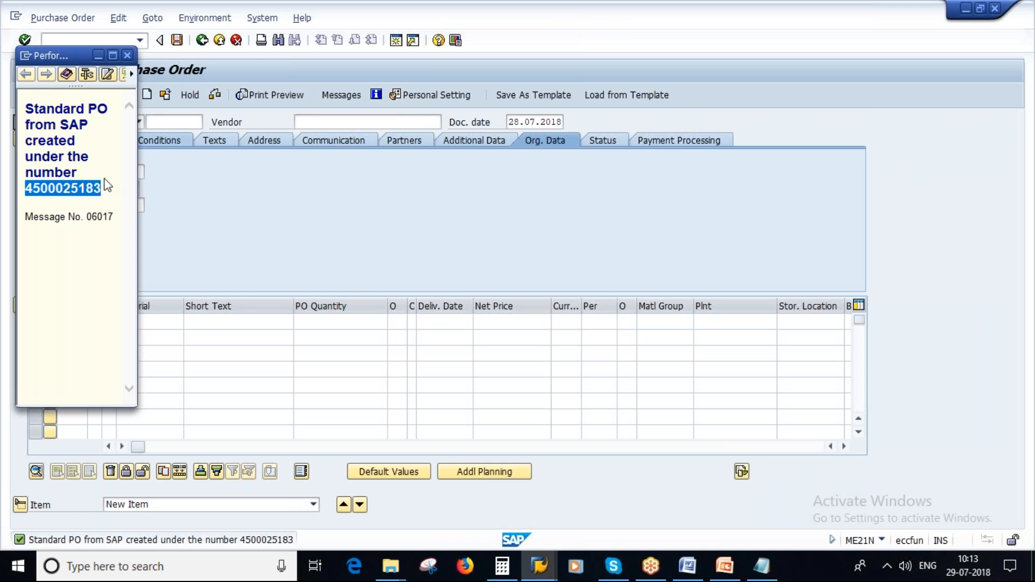
pyautogui.click(128, 55)
# Start transaction MIGO and load the copied purchase order for a goods receipt with movement type 101.
pyautogui.click(100, 41)
pyautogui.write('/nme22n')
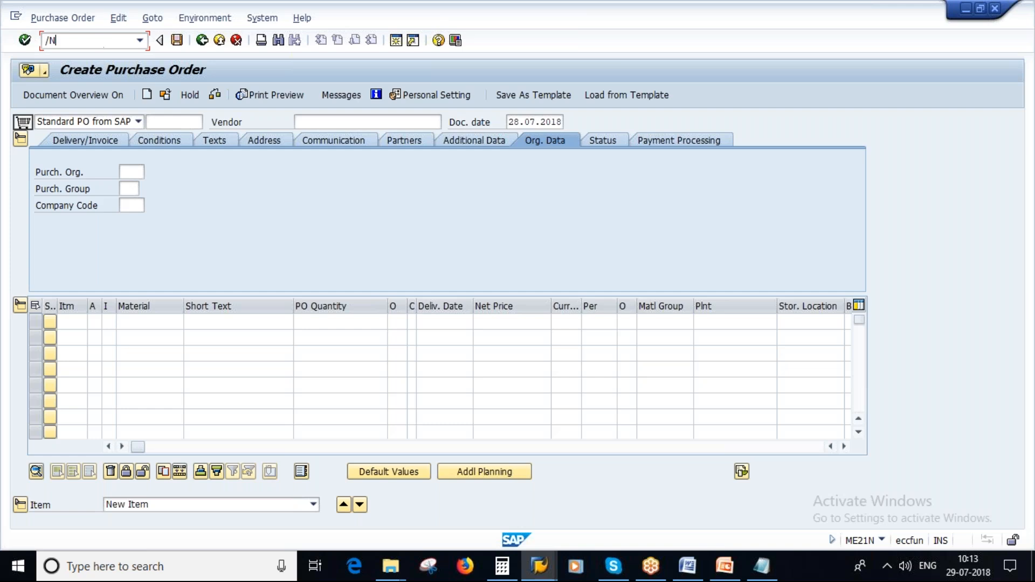
pyautogui.press('Return')
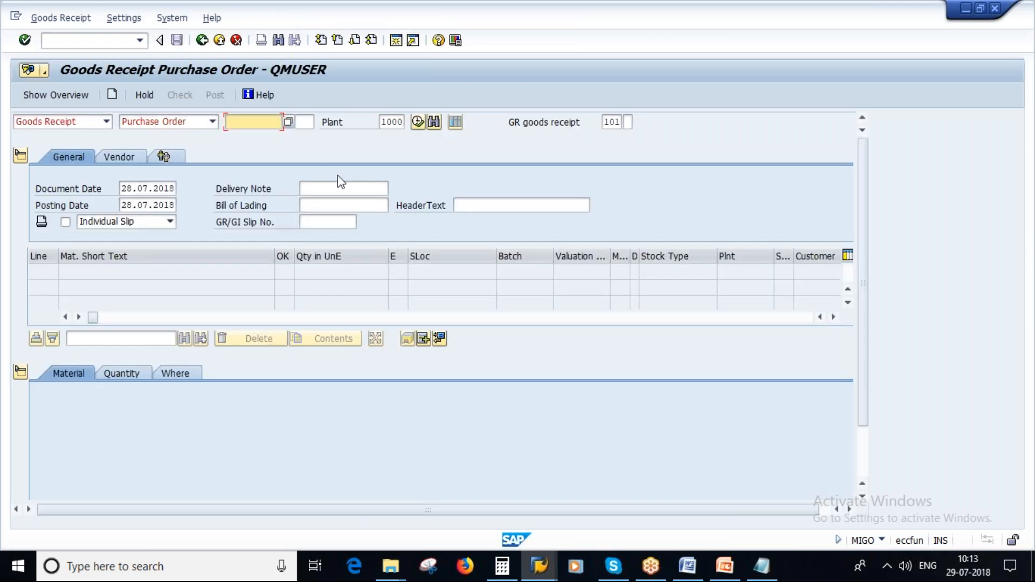
pyautogui.hotkey('ctrl', 'v')
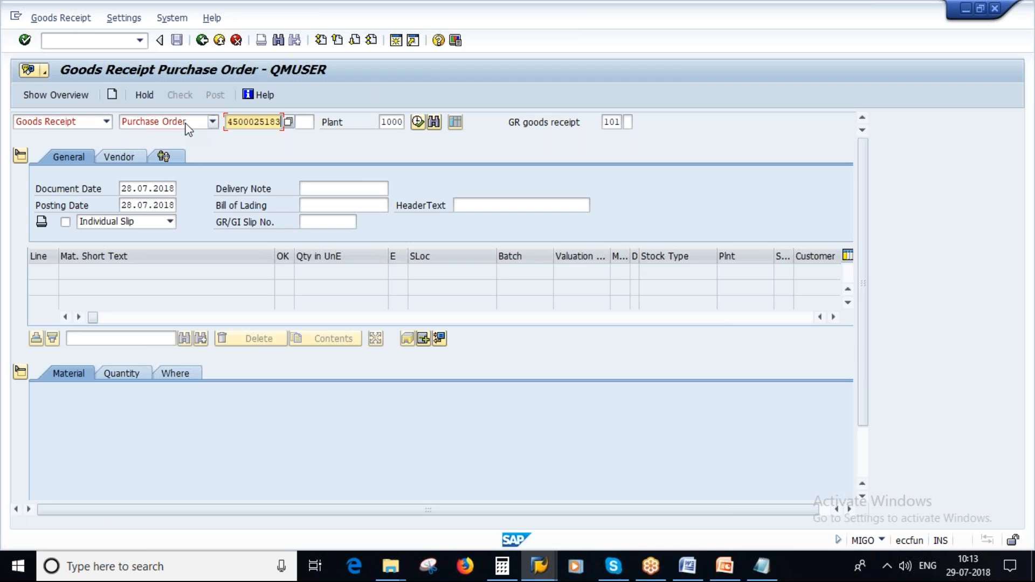
pyautogui.press('Return')
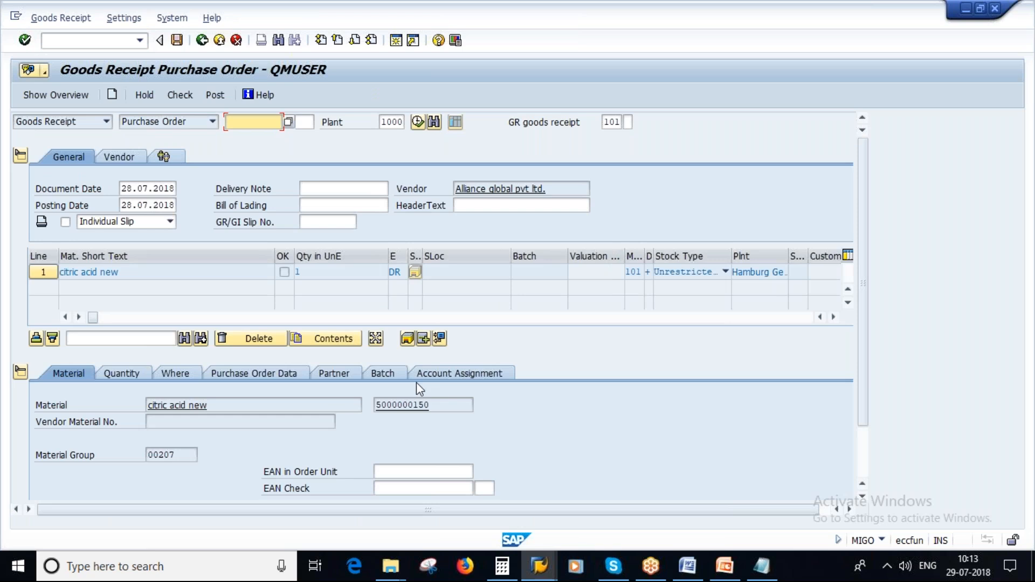
# Collapse the item detail data and mark the citric acid line as Item OK.
pyautogui.click(21, 371)
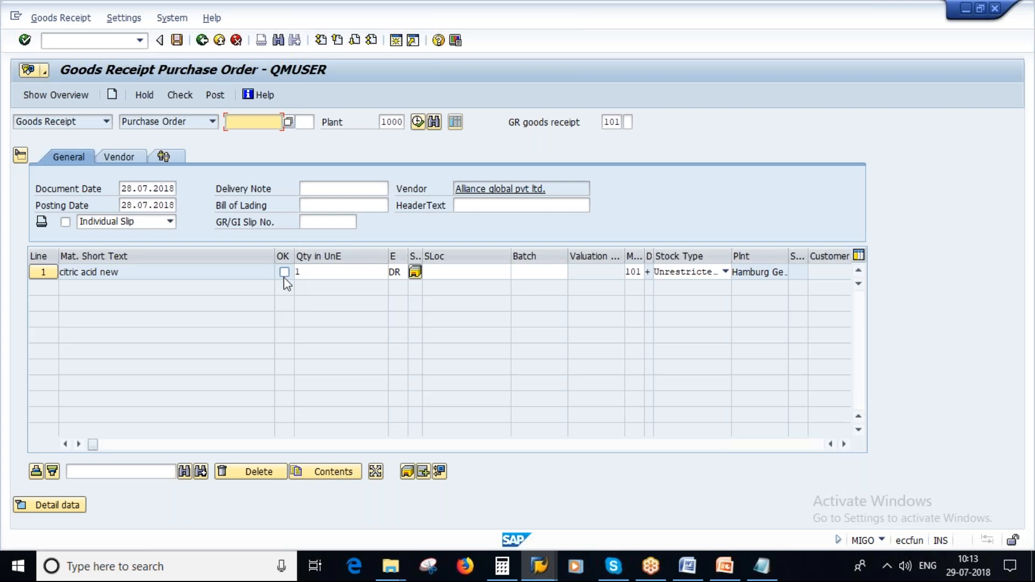
pyautogui.click(284, 274)
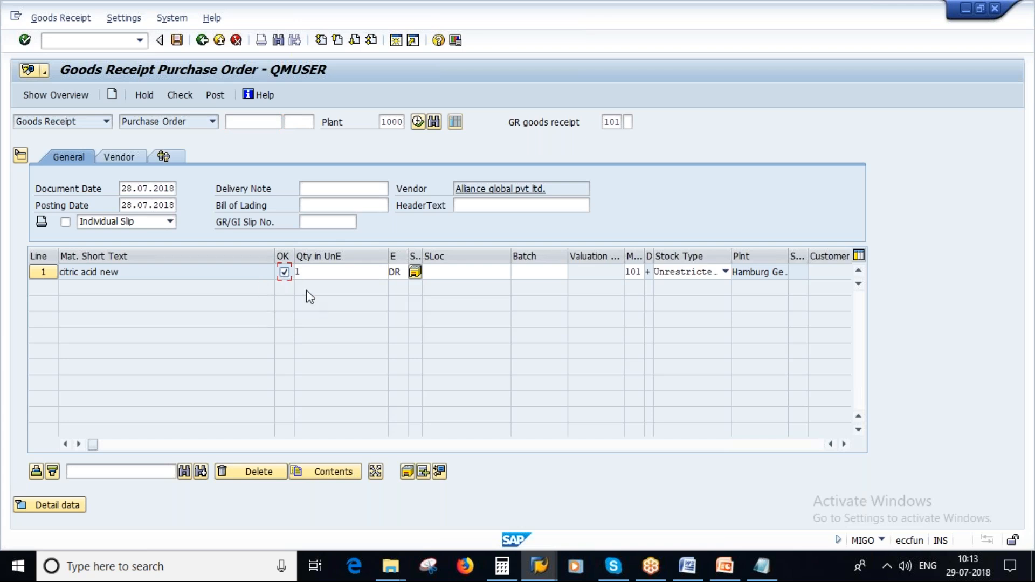
# Switch to PowerPoint and present the MIGO default values slide, highlighting Propose OK function, storage location, plant, goods receipt and movement type 101.
pyautogui.click(726, 574)
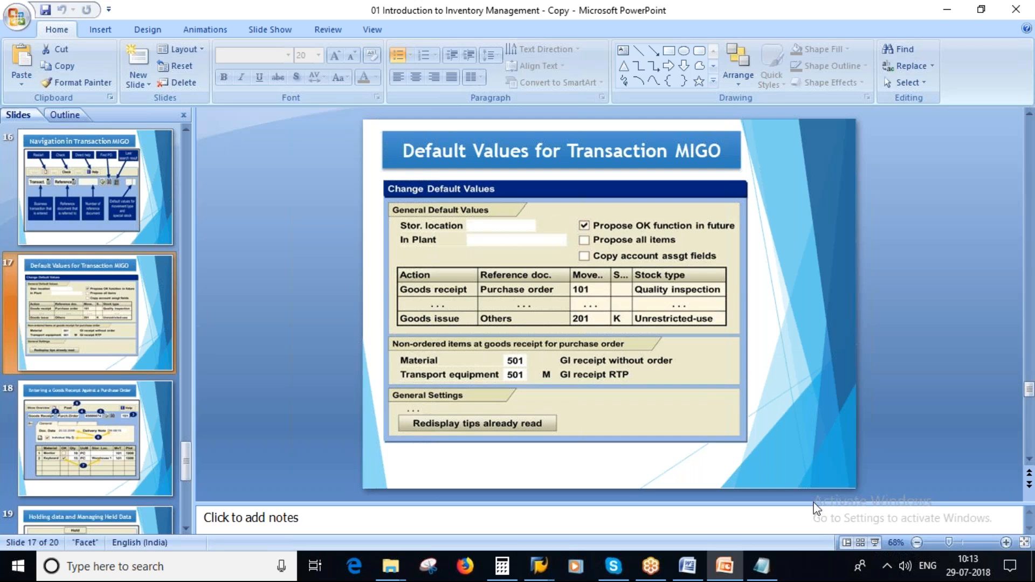
pyautogui.click(875, 542)
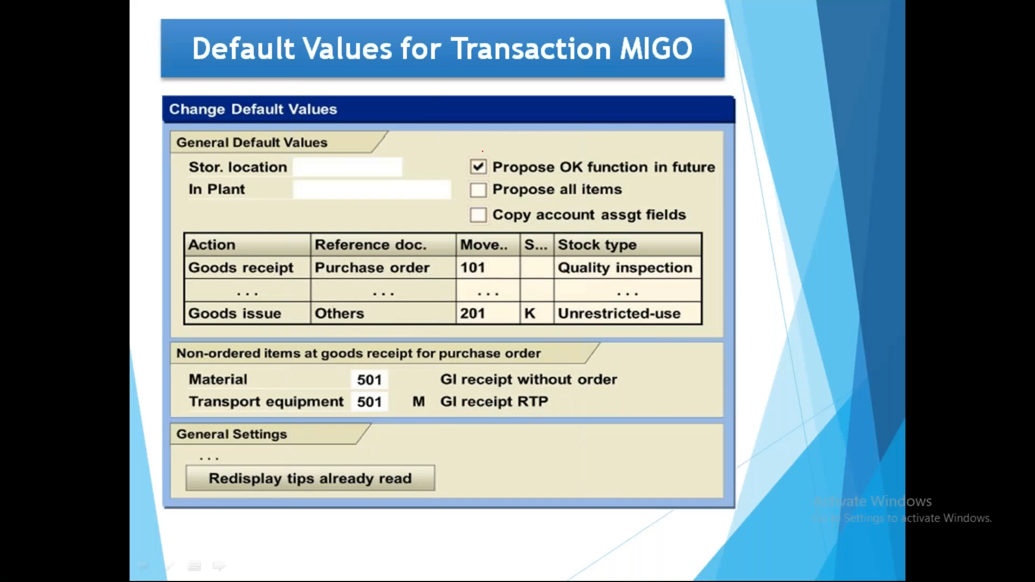
pyautogui.moveTo(482, 153)
pyautogui.mouseDown()
pyautogui.moveTo(465, 162)
pyautogui.moveTo(578, 178)
pyautogui.moveTo(717, 172)
pyautogui.moveTo(506, 145)
pyautogui.moveTo(579, 178)
pyautogui.moveTo(716, 168)
pyautogui.moveTo(520, 141)
pyautogui.mouseUp()
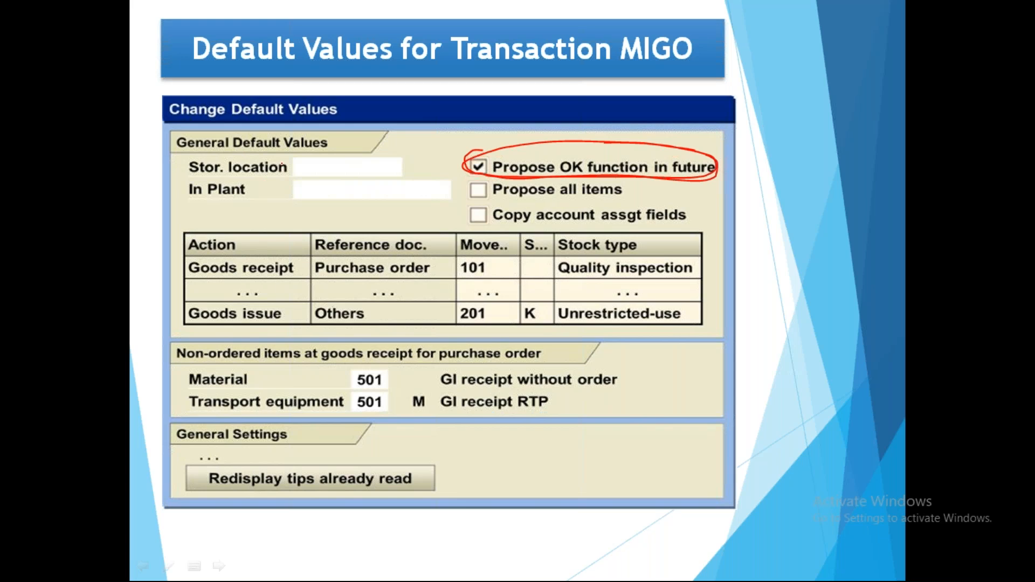
pyautogui.moveTo(282, 166); pyautogui.dragTo(356, 146)
pyautogui.moveTo(268, 194)
pyautogui.mouseDown()
pyautogui.moveTo(286, 208)
pyautogui.moveTo(347, 183)
pyautogui.mouseUp()
pyautogui.moveTo(236, 270)
pyautogui.mouseDown()
pyautogui.moveTo(240, 286)
pyautogui.moveTo(304, 251)
pyautogui.mouseUp()
pyautogui.moveTo(472, 268)
pyautogui.mouseDown()
pyautogui.moveTo(473, 279)
pyautogui.moveTo(522, 261)
pyautogui.mouseUp()
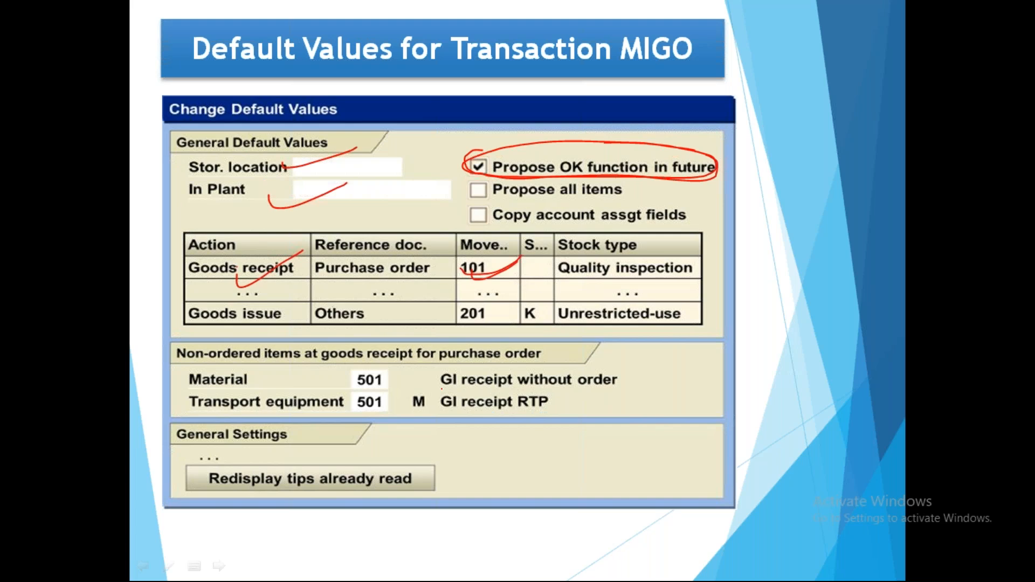
pyautogui.moveTo(272, 151)
pyautogui.mouseDown()
pyautogui.moveTo(264, 156)
pyautogui.moveTo(434, 539)
pyautogui.moveTo(453, 100)
pyautogui.moveTo(243, 337)
pyautogui.mouseUp()
pyautogui.press('Escape')
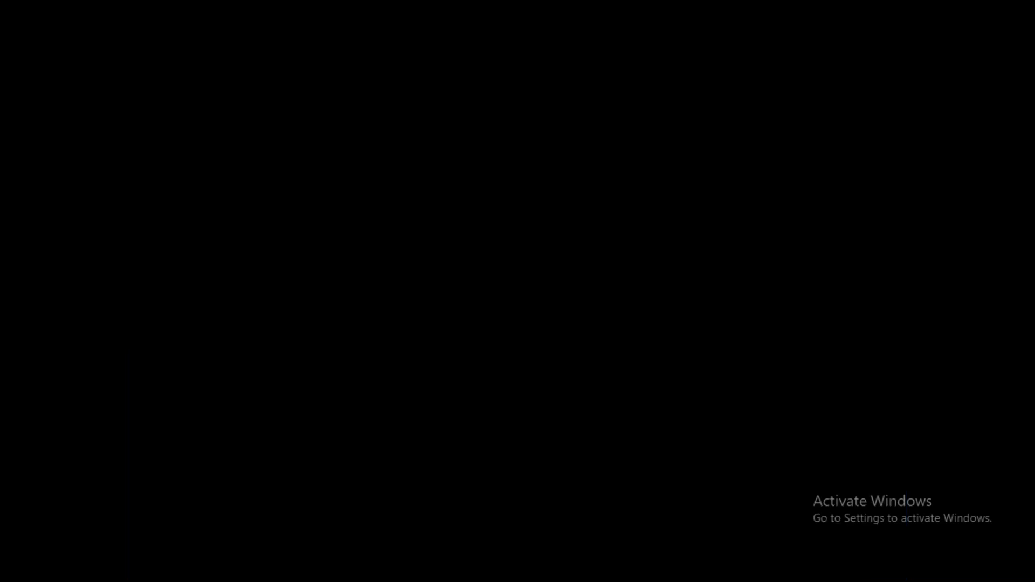
# Switch to the other SAP MIGO session and enable Propose the OK Function in Future in the default values.
pyautogui.moveTo(541, 555)
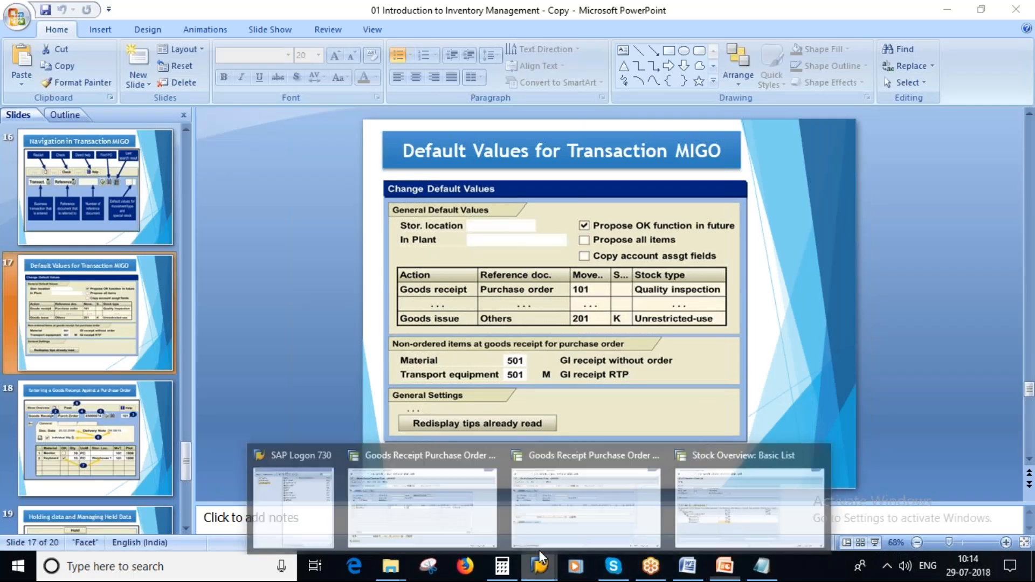
pyautogui.click(589, 493)
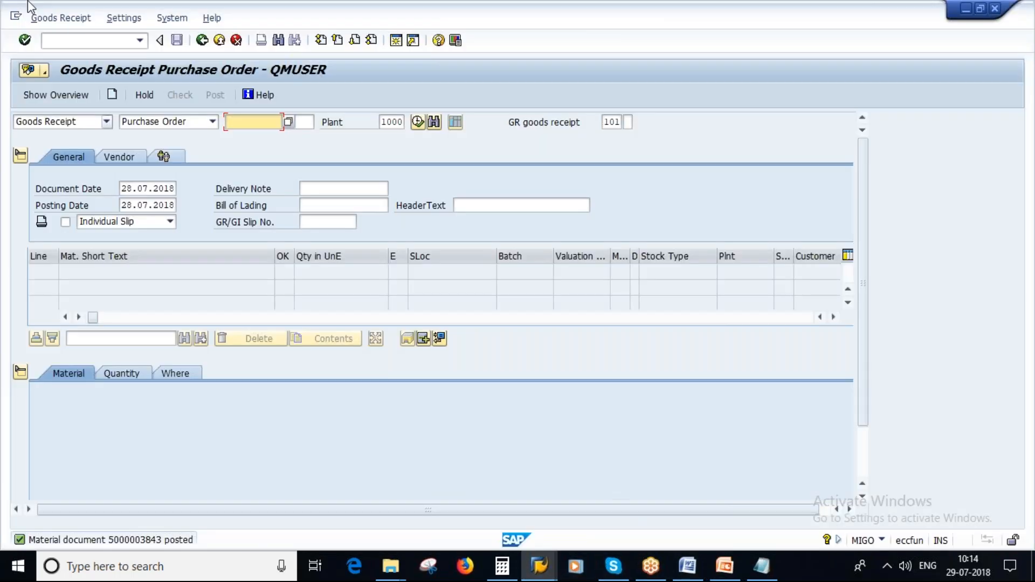
pyautogui.click(128, 21)
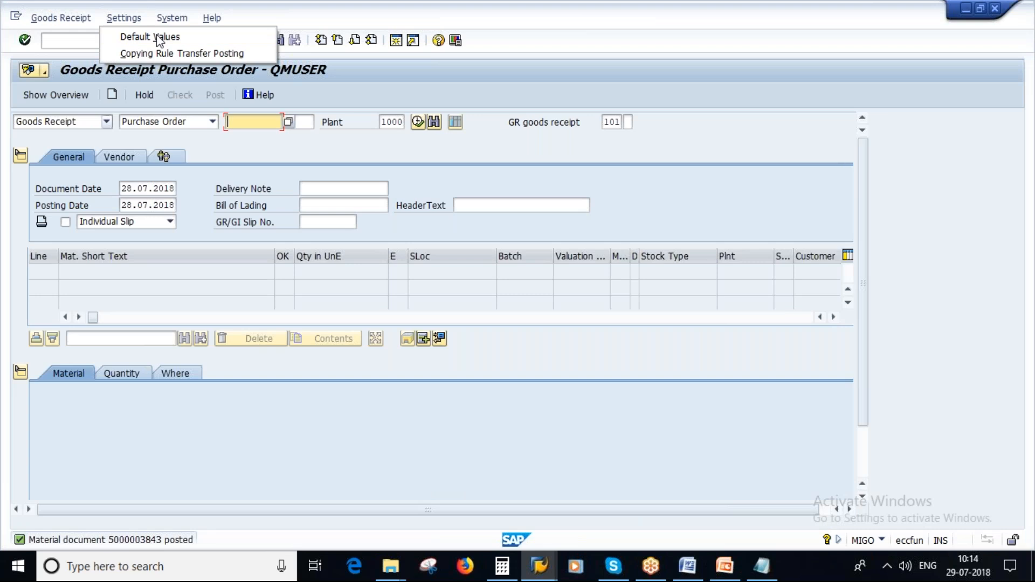
pyautogui.click(158, 38)
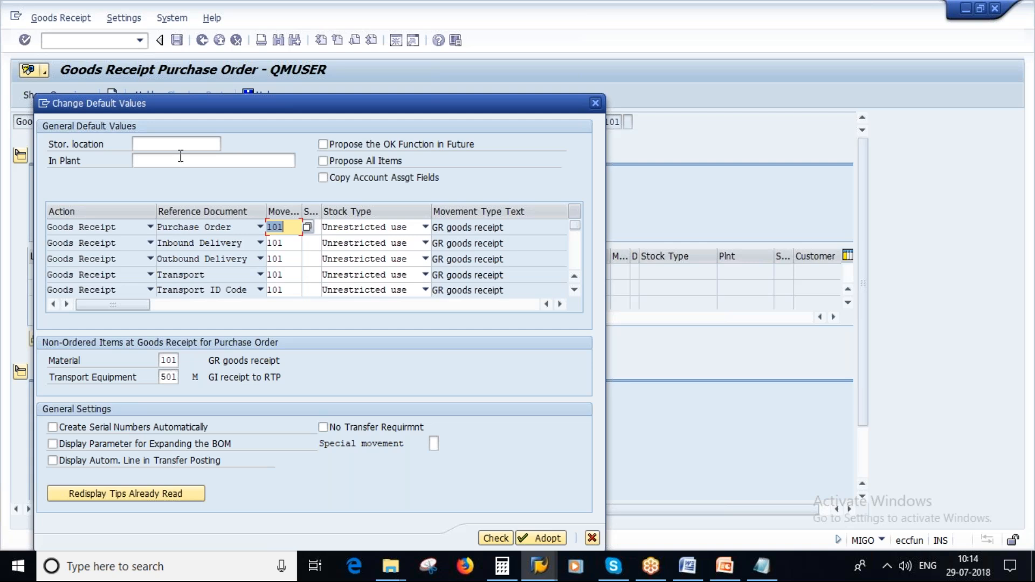
pyautogui.click(324, 144)
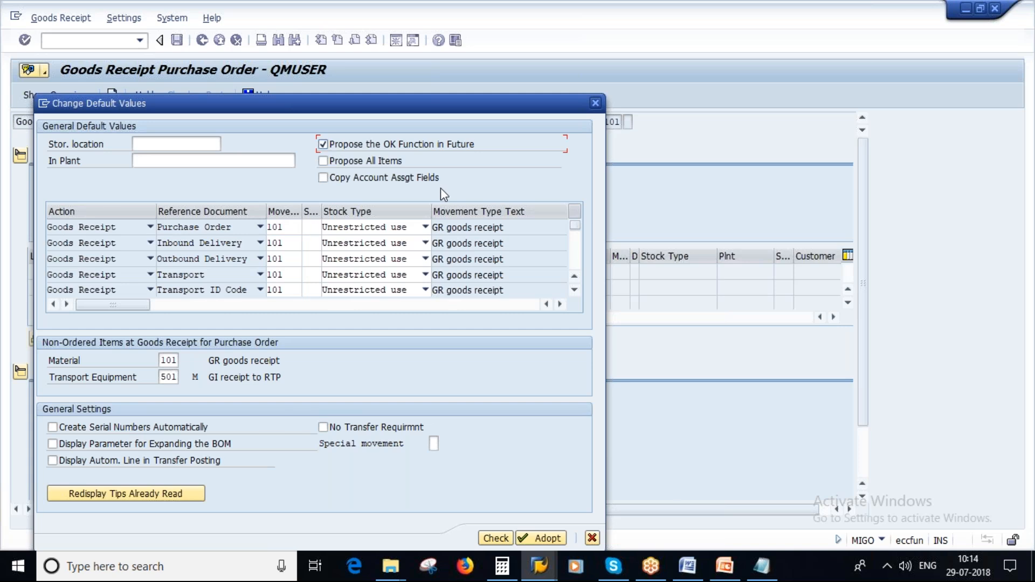
pyautogui.click(542, 537)
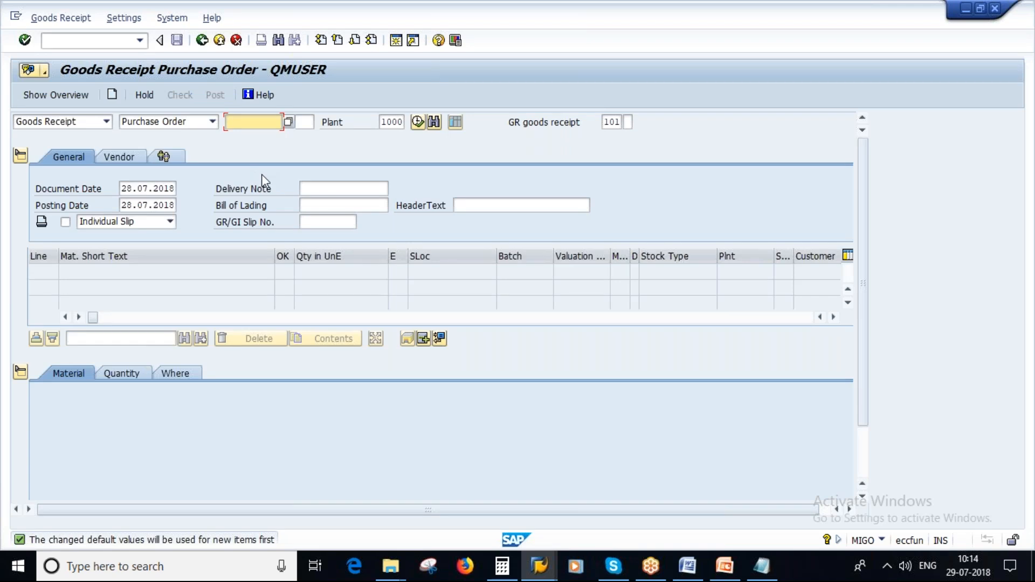
# Return to the first MIGO session, leave it without saving, restart MIGO and reload the copied purchase order.
pyautogui.click(554, 574)
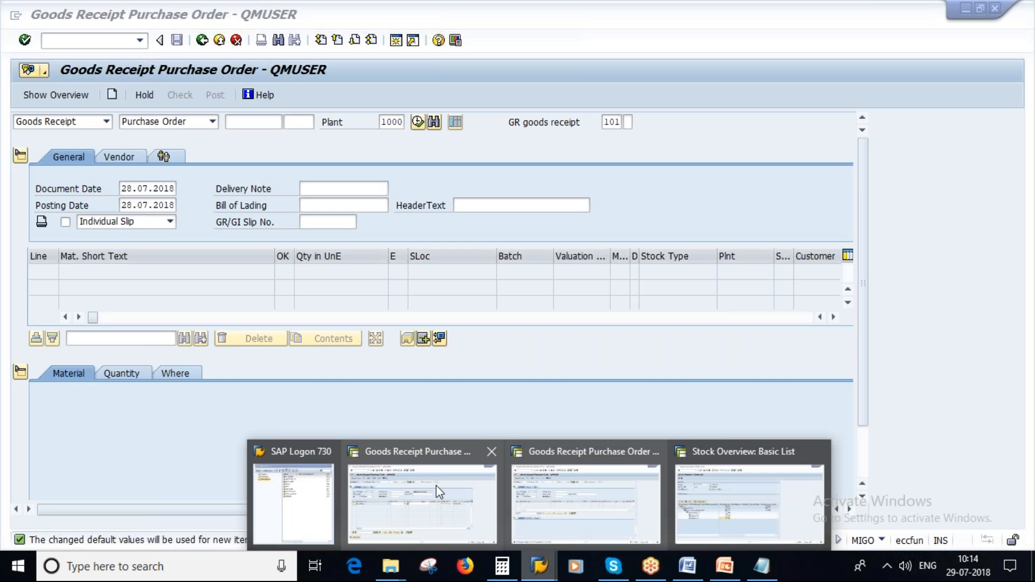
pyautogui.click(439, 492)
pyautogui.click(201, 40)
pyautogui.click(259, 279)
pyautogui.write('MIGO')
pyautogui.press('Return')
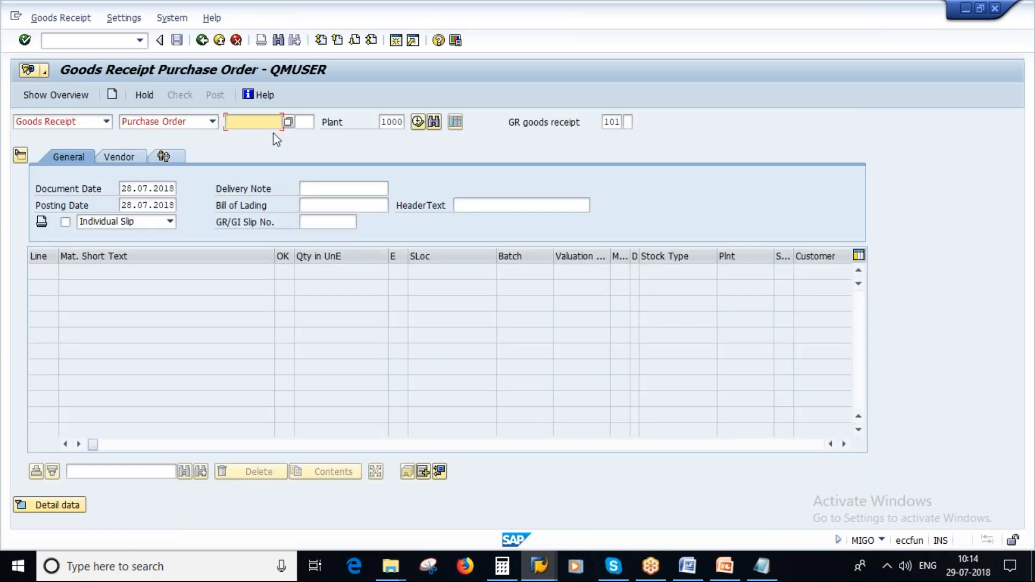
pyautogui.hotkey('ctrl', 'v')
pyautogui.press('Return')
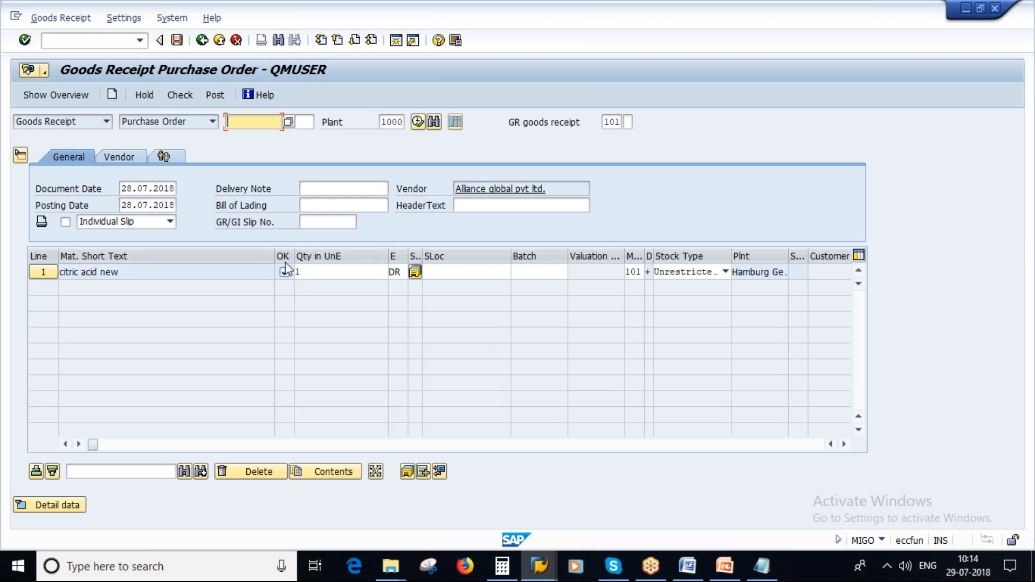
# Switch to PowerPoint and view the slide on entering a goods receipt against a purchase order.
pyautogui.click(724, 566)
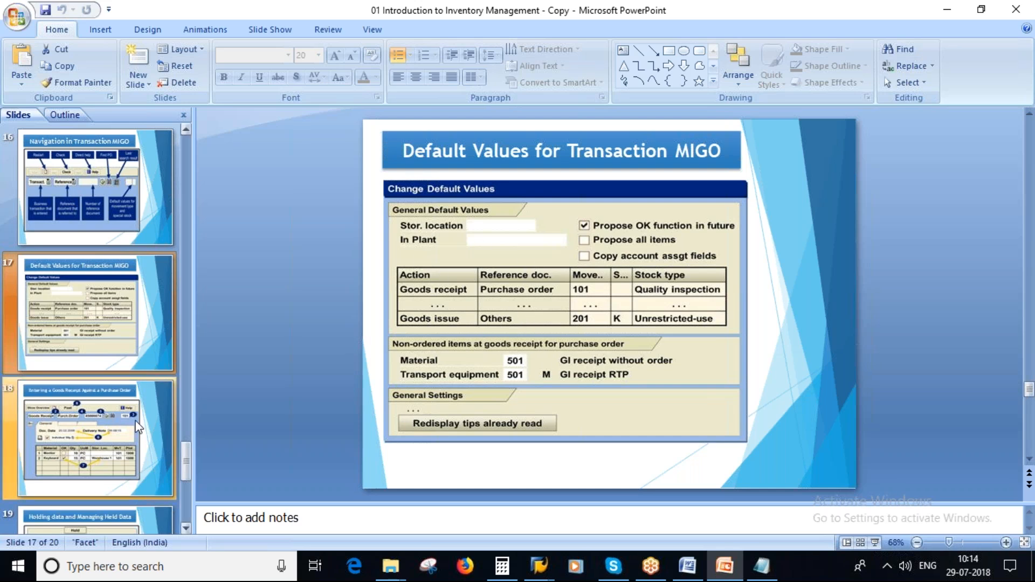
pyautogui.click(83, 437)
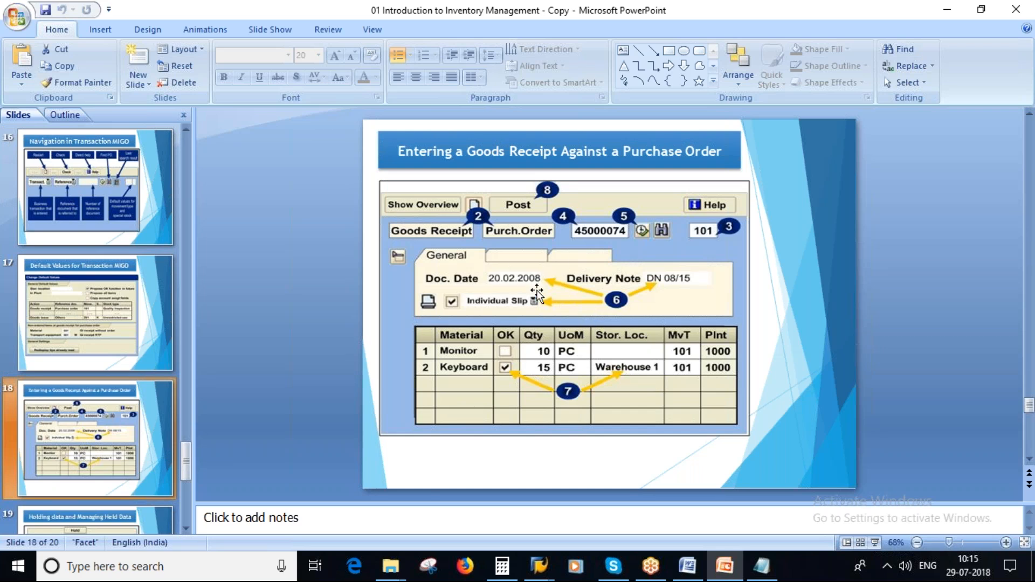
pyautogui.scroll(-1, 77, 405)
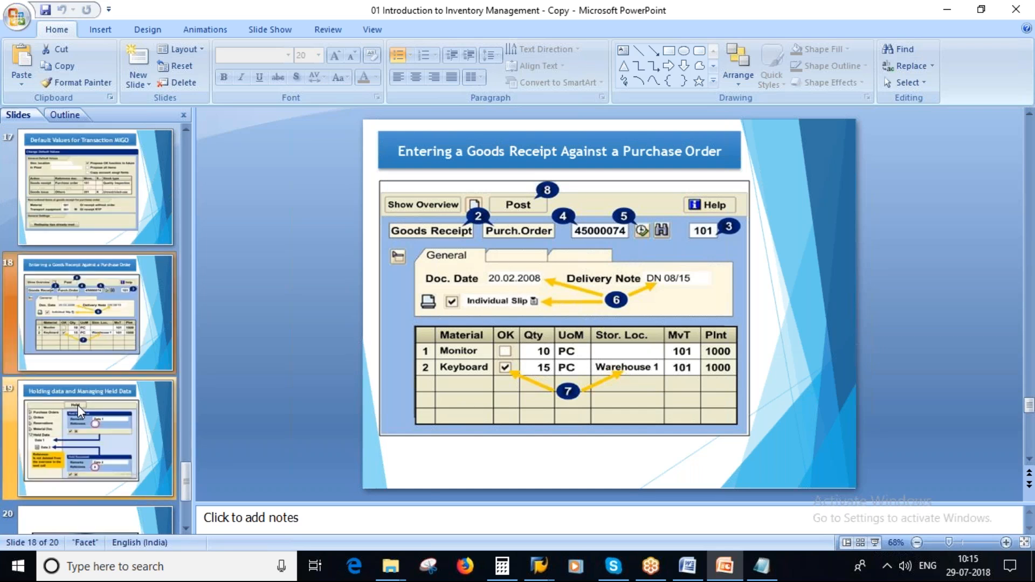
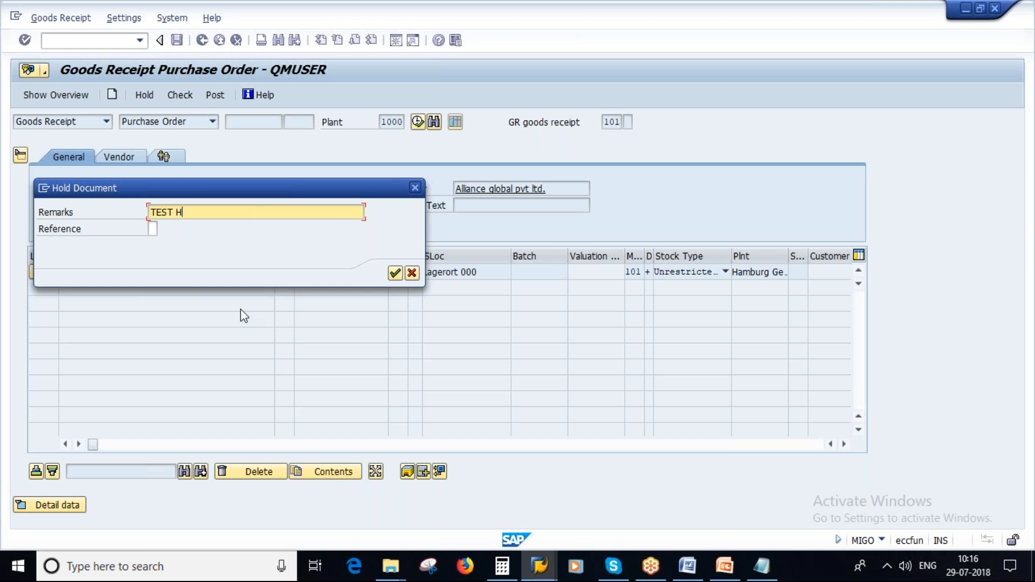
# Complete the hold remark as TEST HOLD FOR TRAINING and hold the goods receipt document.
pyautogui.write('TRAINING')
pyautogui.click(396, 273)
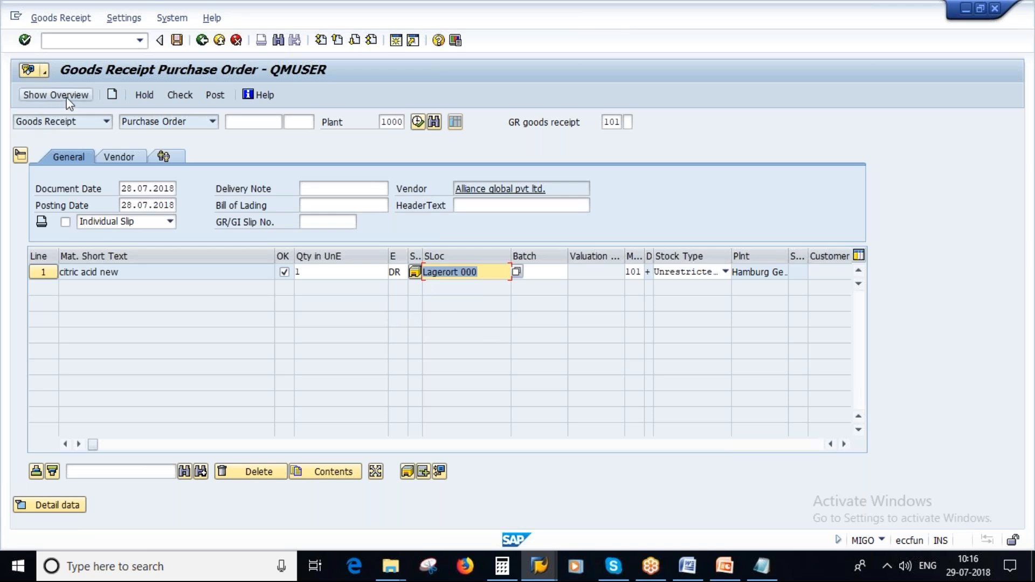
# Show the MIGO document overview, open the held data entry TEST HOLD FOR TRAINING and widen the overview area.
pyautogui.click(53, 93)
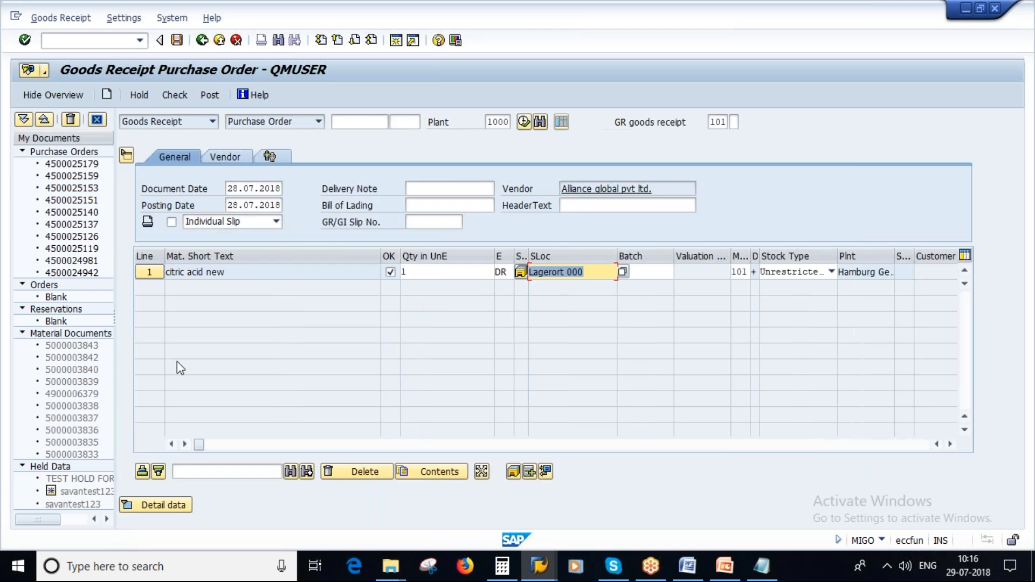
pyautogui.moveTo(51, 519)
pyautogui.mouseDown()
pyautogui.moveTo(84, 518)
pyautogui.moveTo(51, 519)
pyautogui.mouseUp()
pyautogui.click(76, 478)
pyautogui.doubleClick(78, 479)
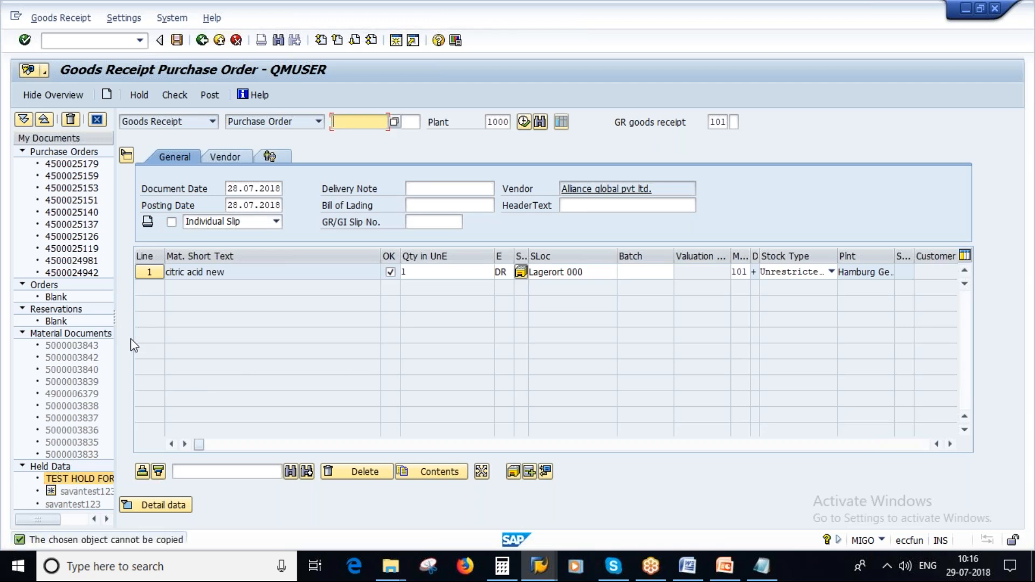
pyautogui.moveTo(115, 320); pyautogui.dragTo(210, 319)
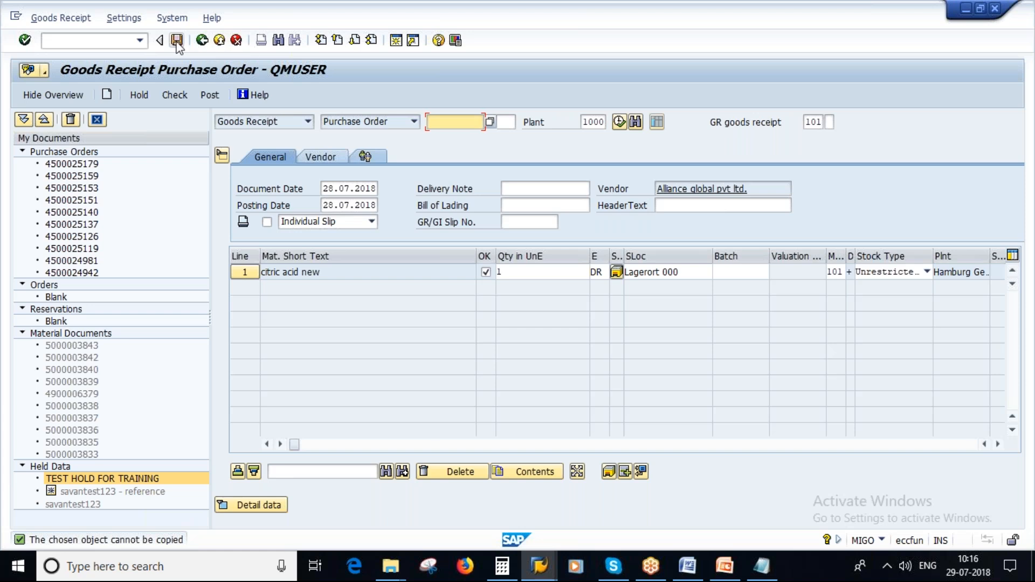
# Leave the goods receipt transaction without saving the entered document.
pyautogui.click(203, 40)
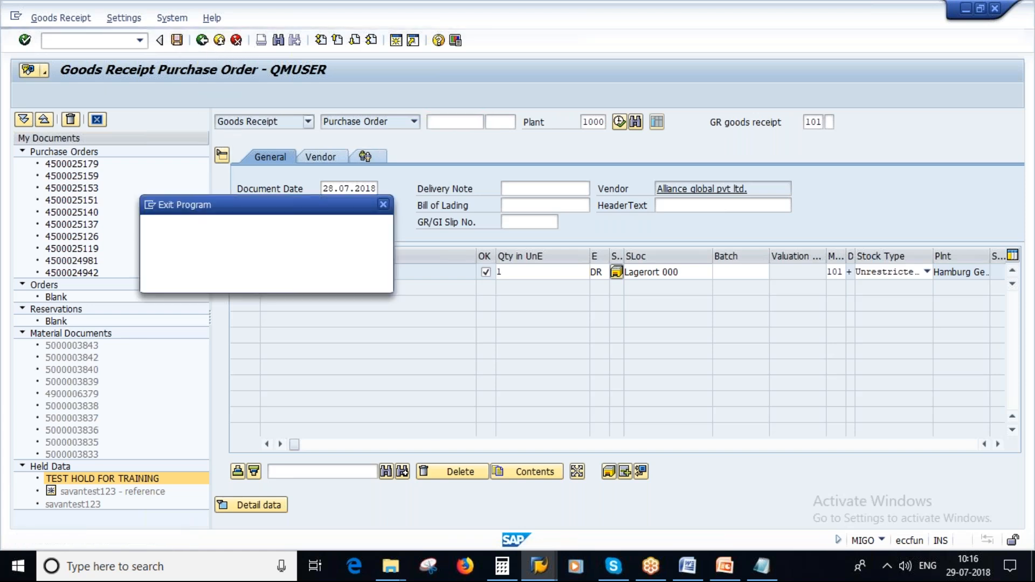
pyautogui.click(272, 280)
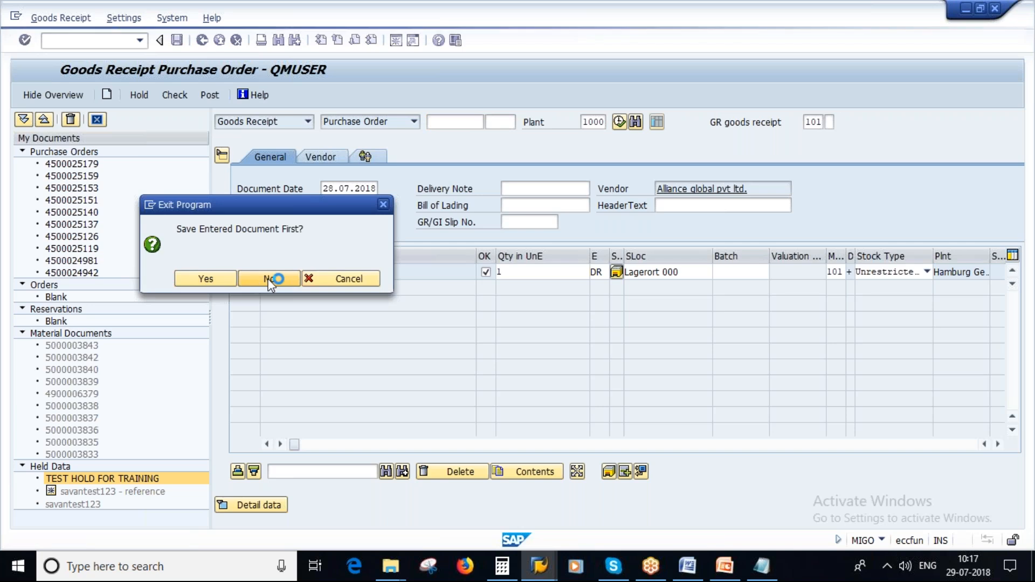
# Start transaction MIGO again and open the held data entry TEST HOLD FOR TRAINING from the document overview.
pyautogui.write('MIGO')
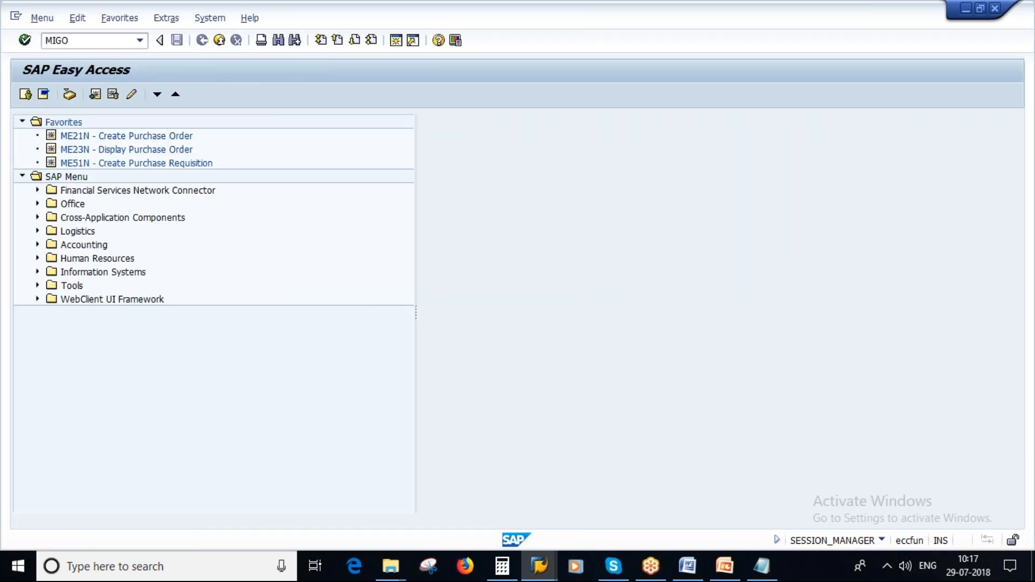
pyautogui.press('Return')
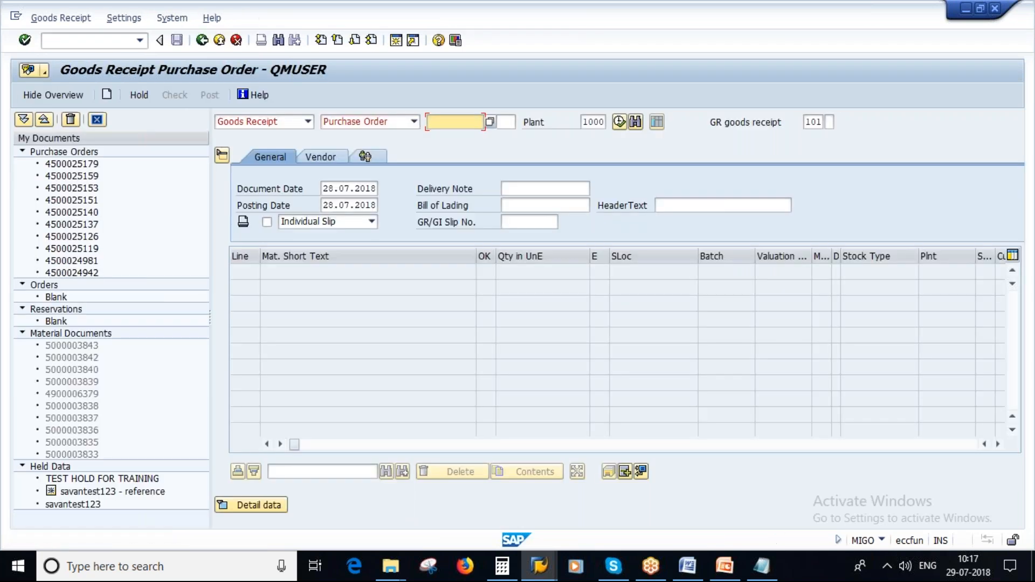
pyautogui.click(46, 94)
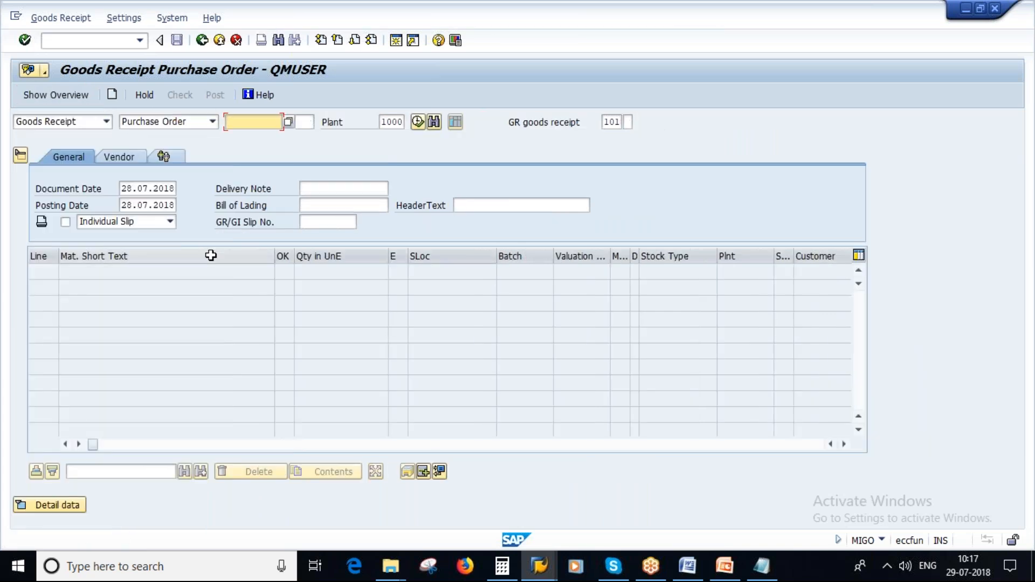
pyautogui.click(52, 99)
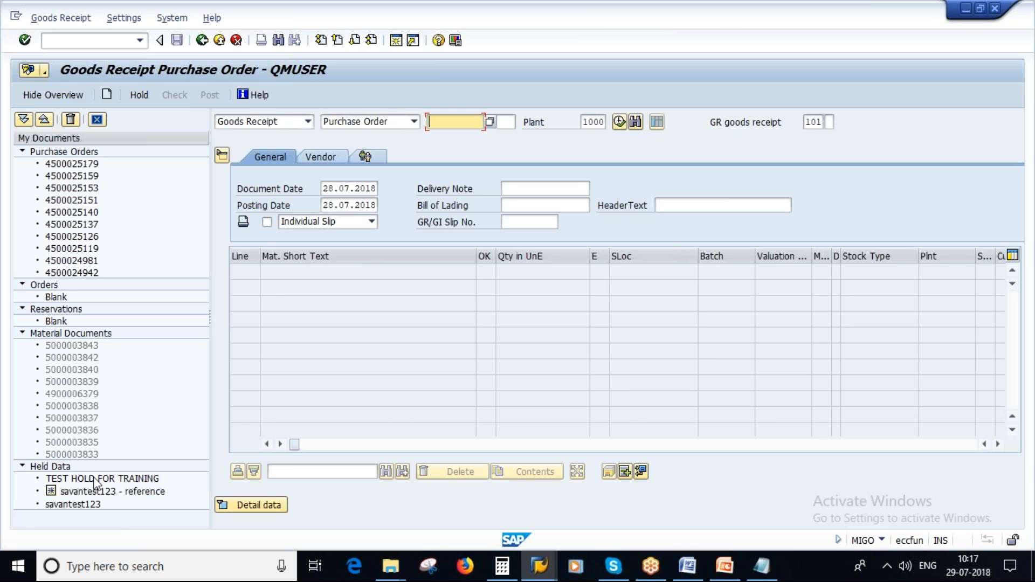
pyautogui.doubleClick(81, 479)
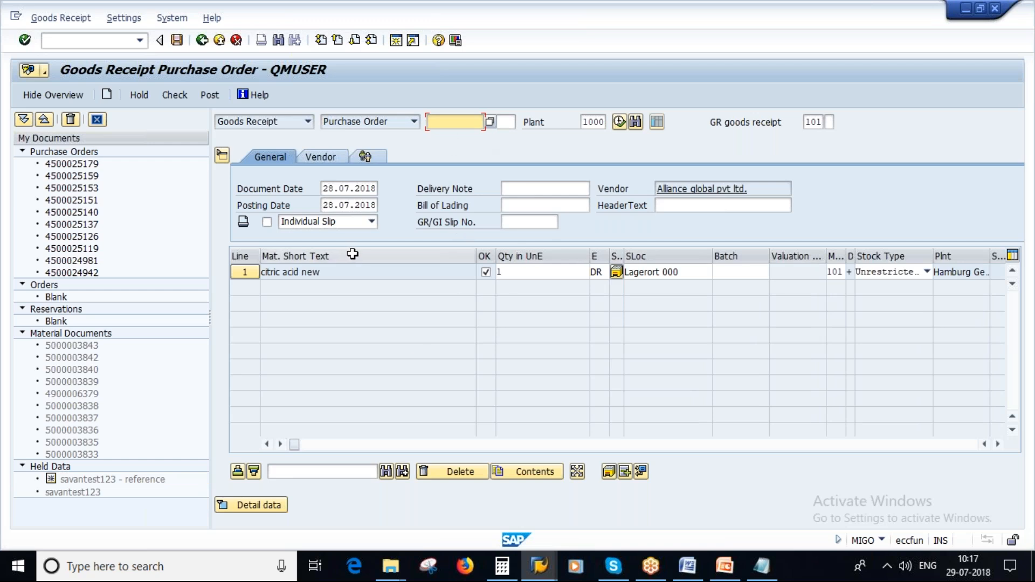
# Check the reopened goods receipt for the citric acid item and close the log.
pyautogui.click(742, 273)
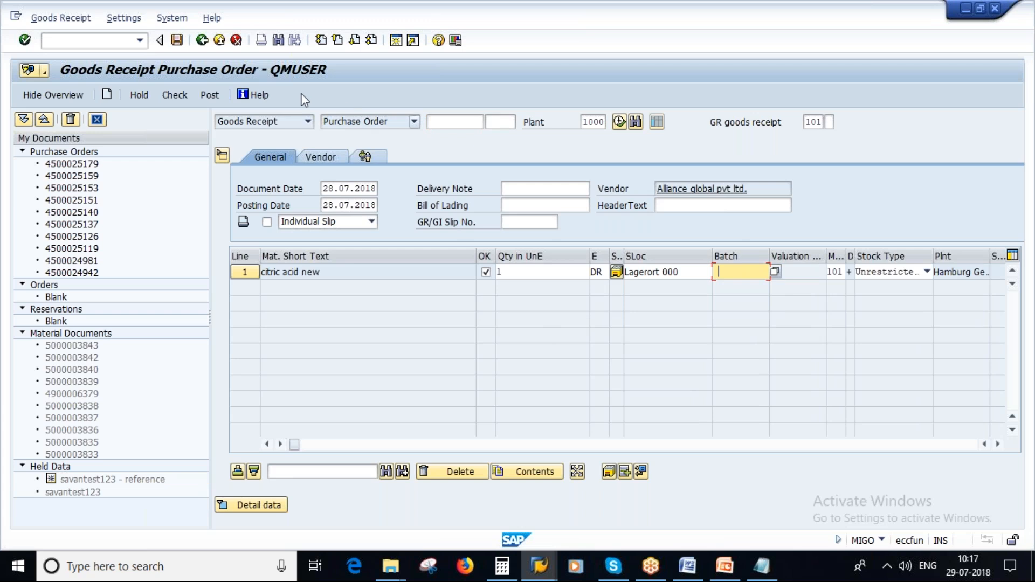
pyautogui.click(174, 95)
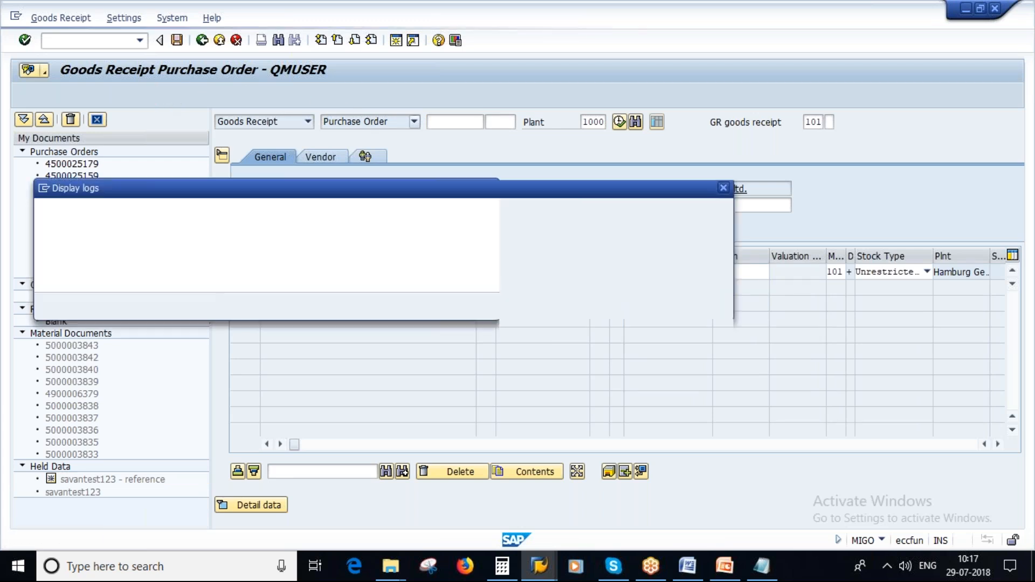
pyautogui.press('Return')
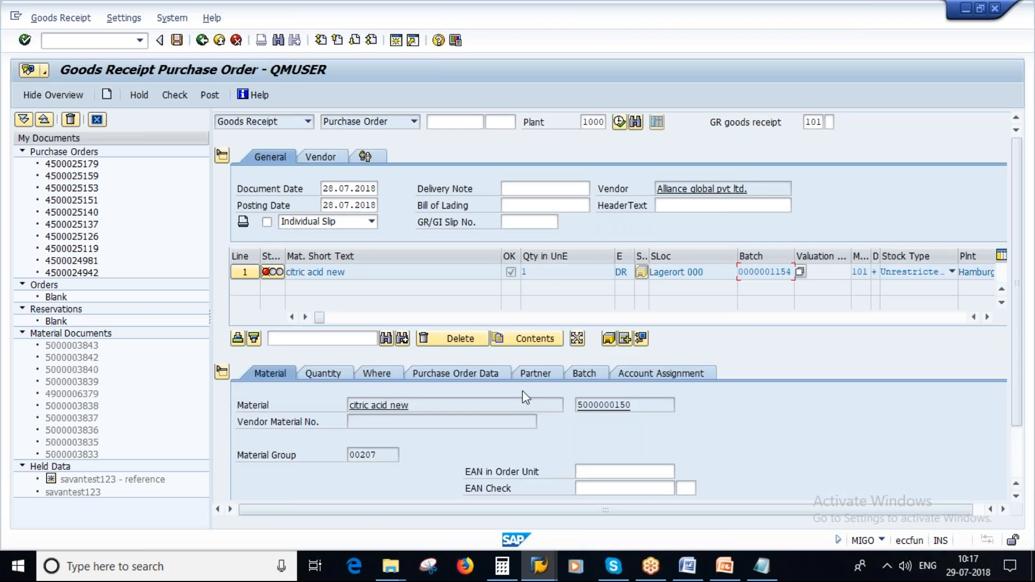
# Set the batch's date of manufacture to 01.07.2018 and post the goods receipt.
pyautogui.click(582, 373)
pyautogui.click(375, 438)
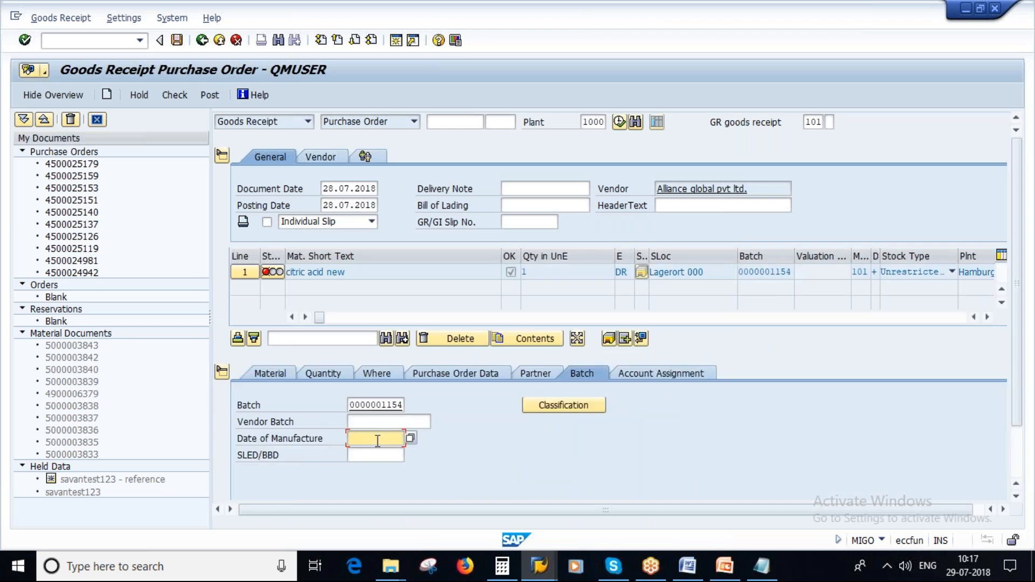
pyautogui.click(365, 453)
pyautogui.press('Return')
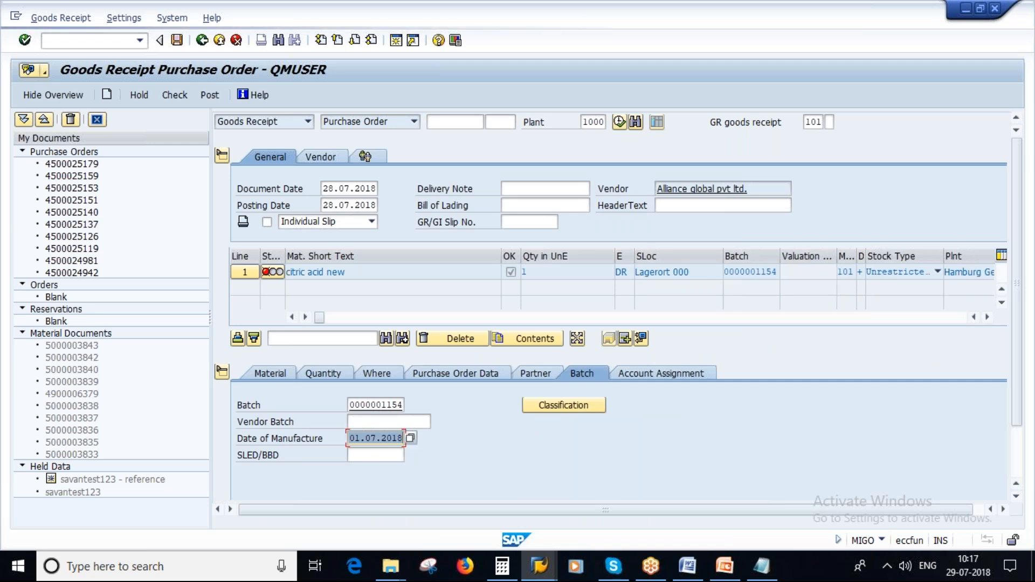
pyautogui.click(210, 96)
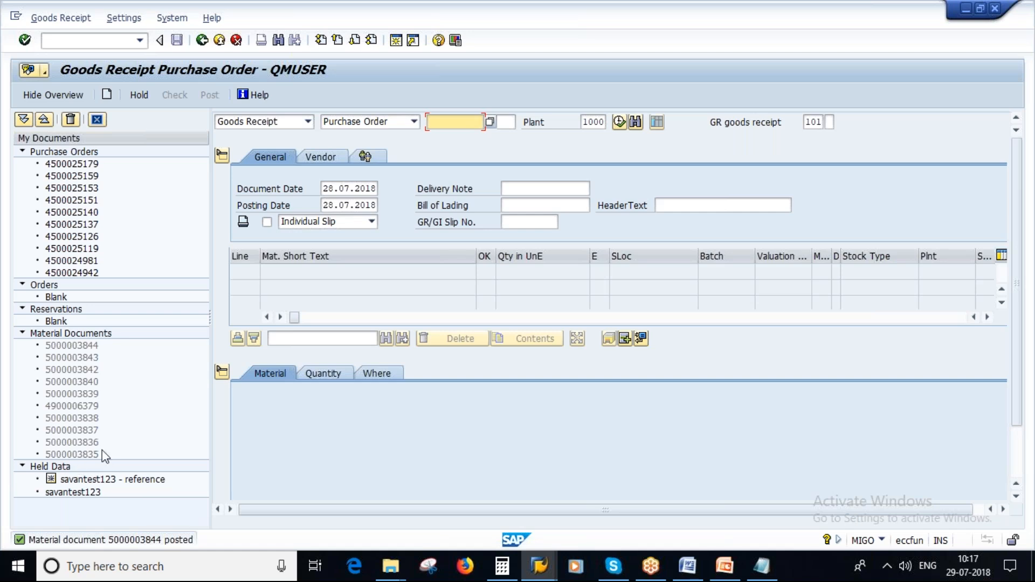
# Switch to PowerPoint and present the Holding data and Managing Held Data slide, marking its Hold Document examples and reference note with temporary ink.
pyautogui.click(726, 571)
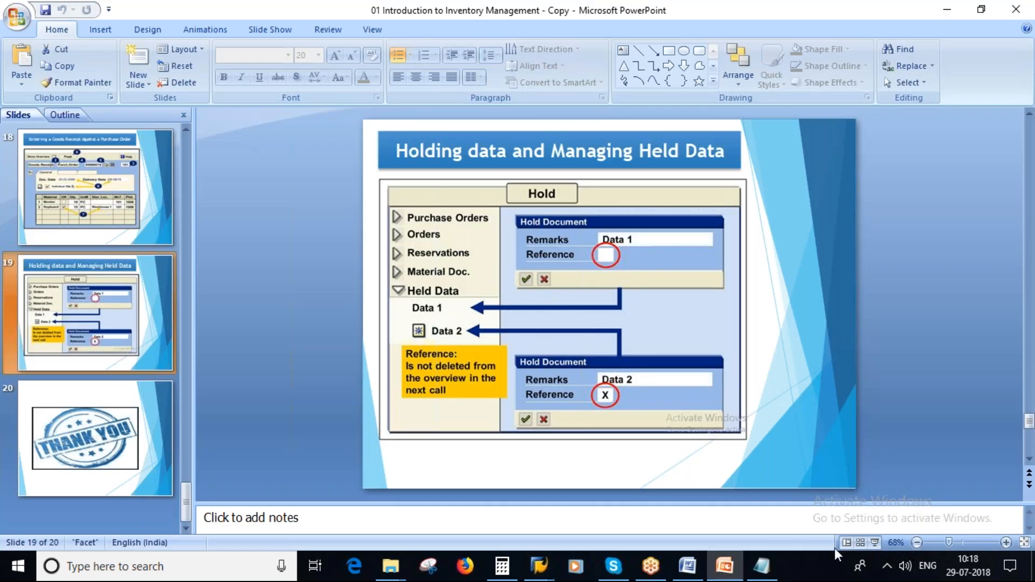
pyautogui.click(875, 542)
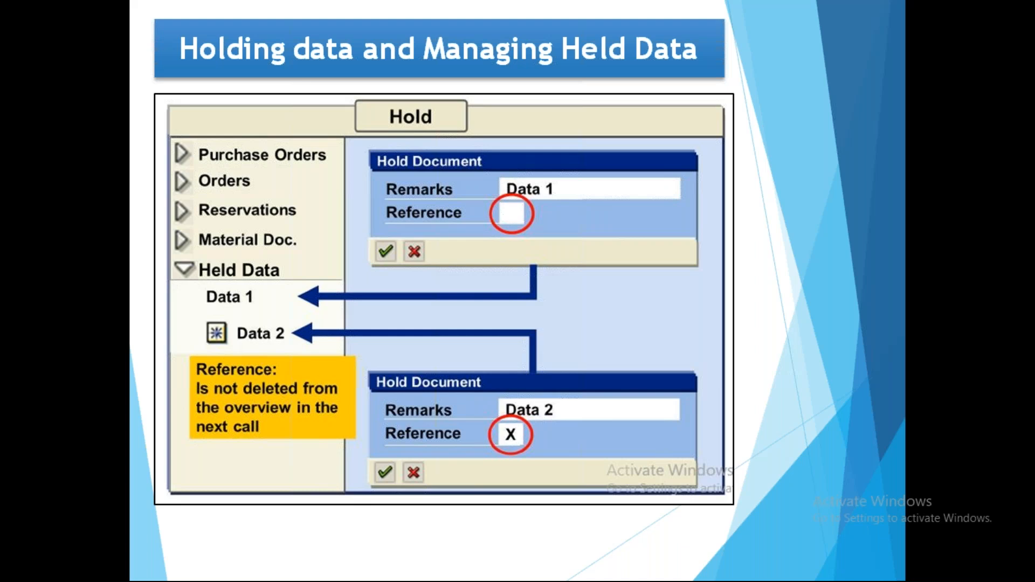
pyautogui.moveTo(442, 135)
pyautogui.mouseDown()
pyautogui.moveTo(377, 189)
pyautogui.moveTo(377, 204)
pyautogui.moveTo(509, 277)
pyautogui.moveTo(440, 148)
pyautogui.mouseUp()
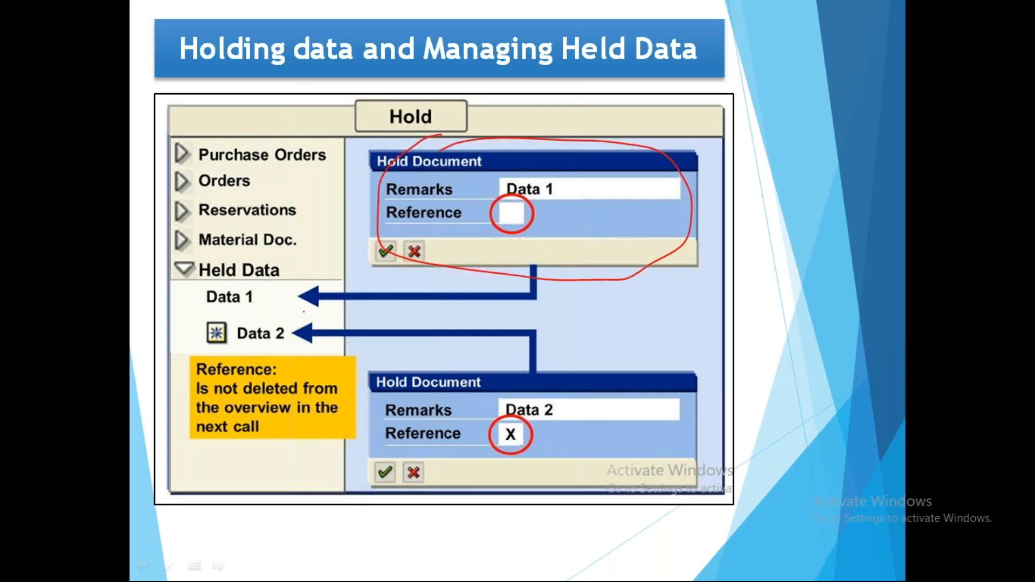
pyautogui.moveTo(270, 295); pyautogui.dragTo(315, 282)
pyautogui.moveTo(221, 276)
pyautogui.mouseDown()
pyautogui.moveTo(198, 288)
pyautogui.moveTo(278, 297)
pyautogui.moveTo(233, 270)
pyautogui.mouseUp()
pyautogui.moveTo(364, 360)
pyautogui.mouseDown()
pyautogui.moveTo(461, 516)
pyautogui.moveTo(687, 403)
pyautogui.moveTo(389, 356)
pyautogui.mouseUp()
pyautogui.moveTo(495, 438); pyautogui.dragTo(536, 419)
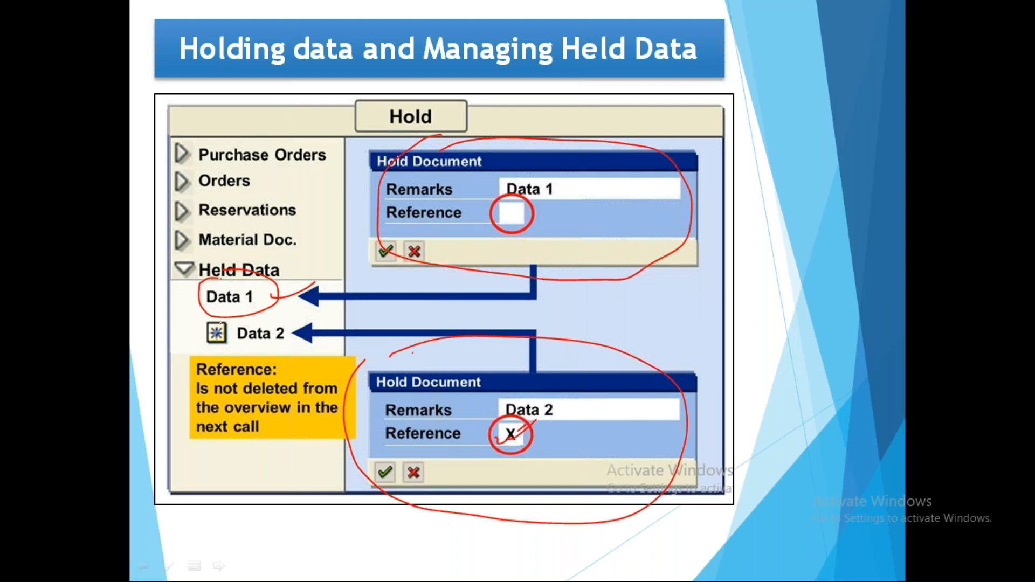
pyautogui.moveTo(201, 326)
pyautogui.mouseDown()
pyautogui.moveTo(226, 351)
pyautogui.moveTo(188, 328)
pyautogui.moveTo(224, 354)
pyautogui.moveTo(188, 405)
pyautogui.moveTo(350, 378)
pyautogui.moveTo(202, 354)
pyautogui.moveTo(334, 364)
pyautogui.moveTo(262, 349)
pyautogui.mouseUp()
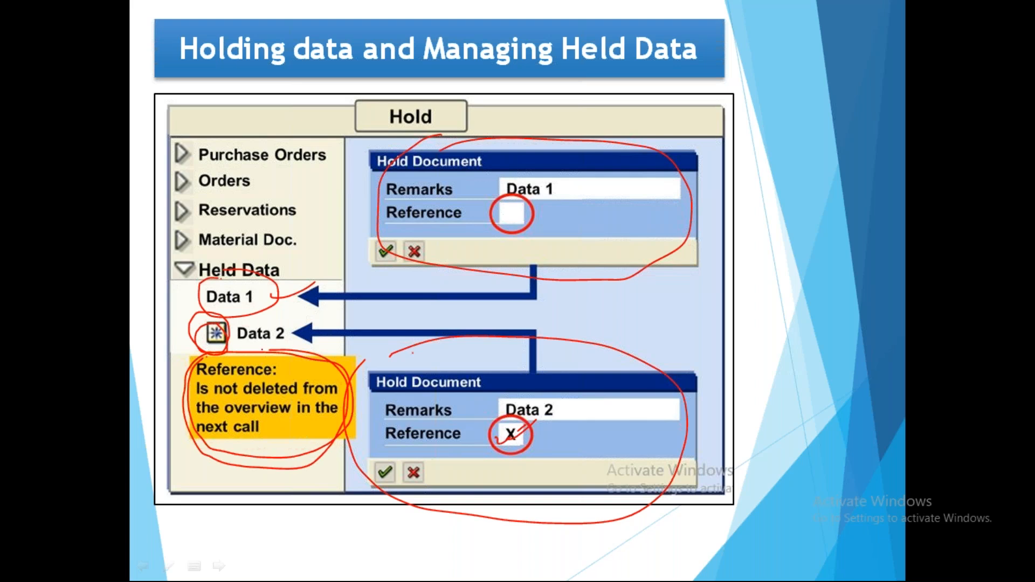
pyautogui.press('e')
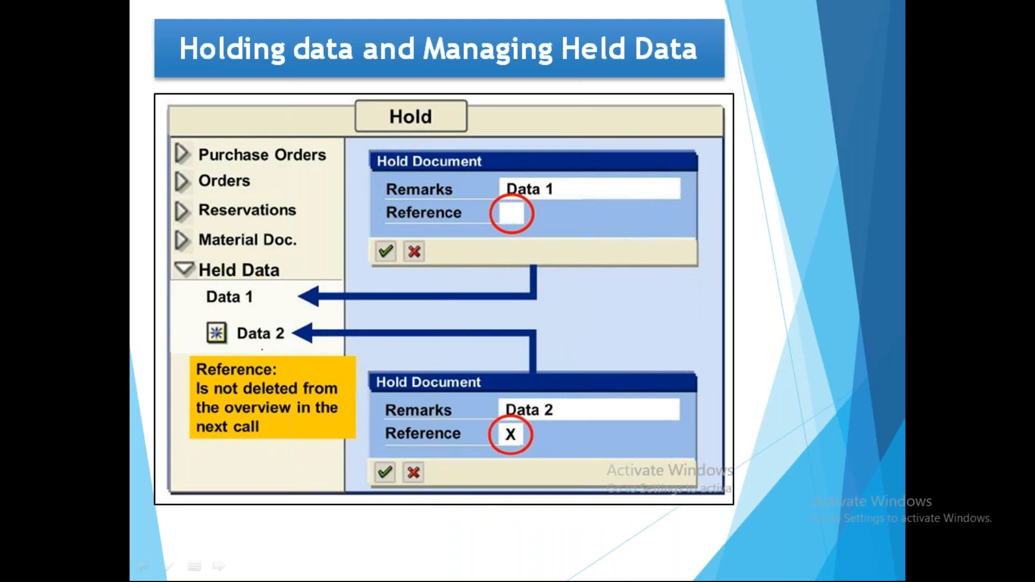
pyautogui.press('Escape')
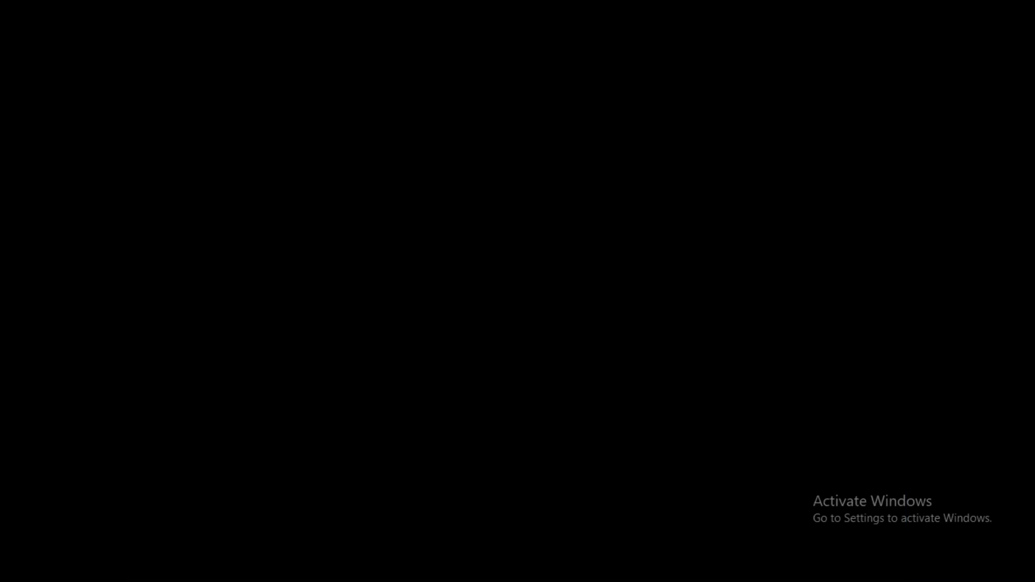
# Switch to the other SAP goods receipt session, leave it and start transaction ME21N.
pyautogui.click(532, 572)
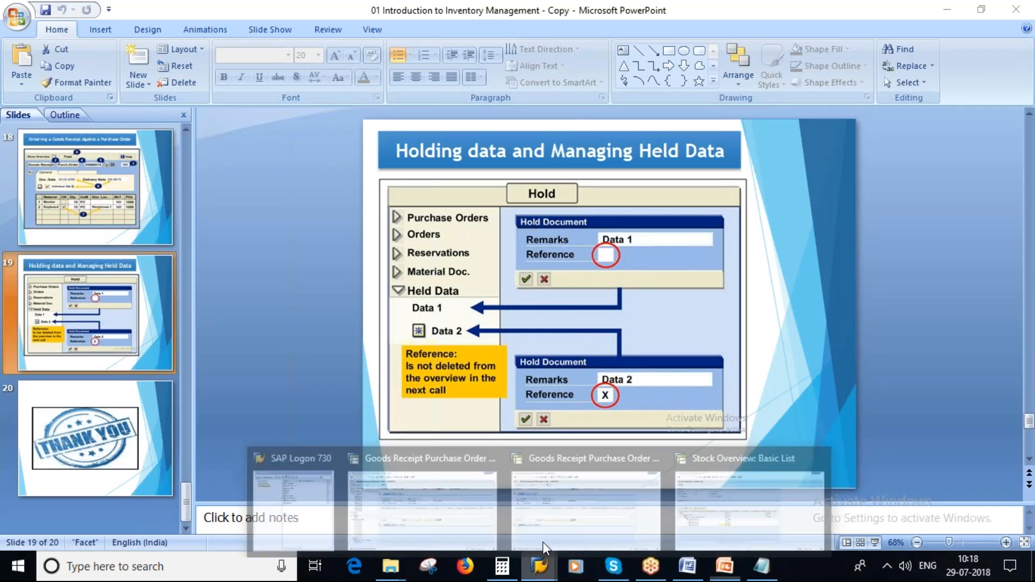
pyautogui.click(615, 489)
pyautogui.click(203, 41)
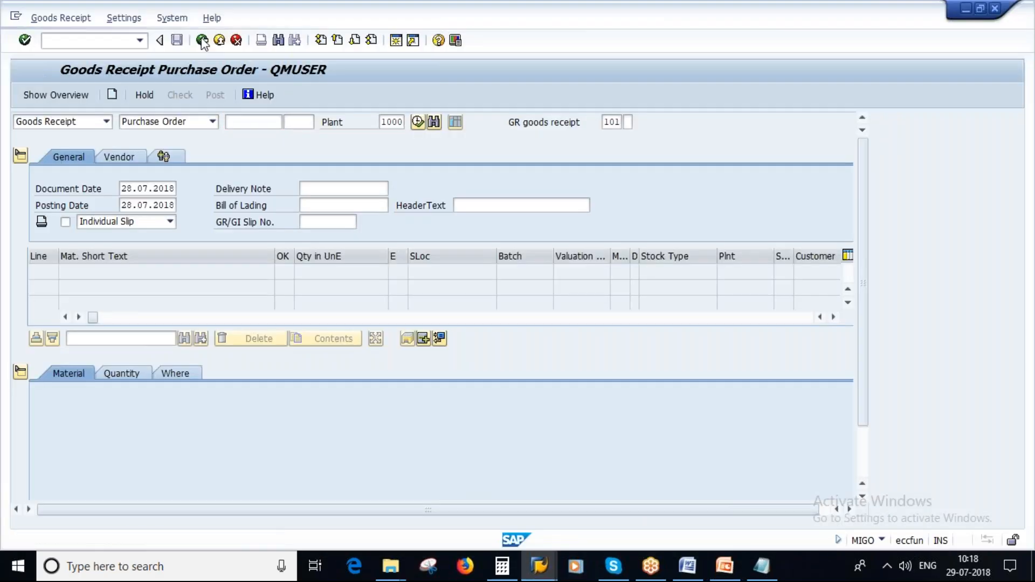
pyautogui.write('ME2')
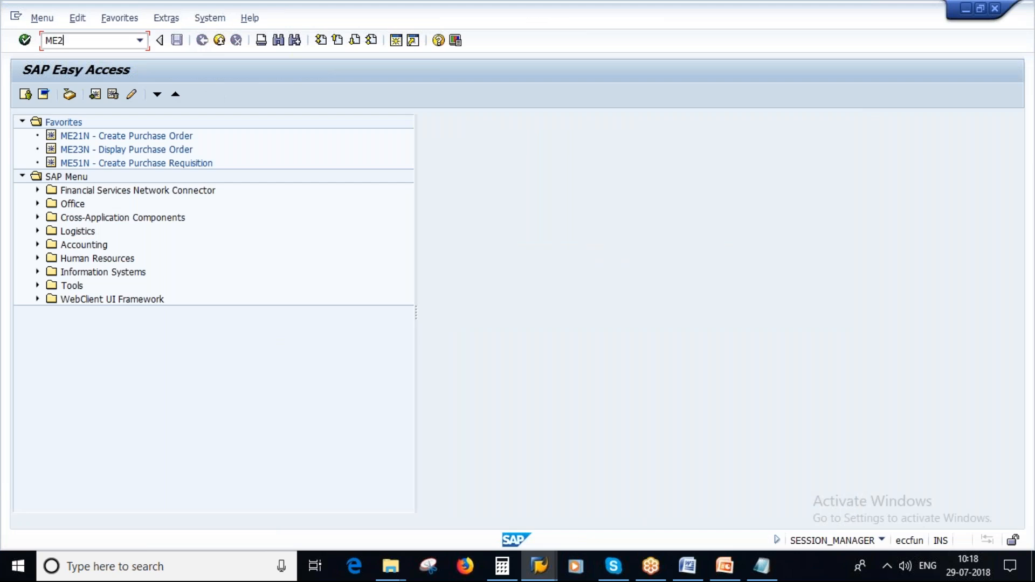
pyautogui.press('Return')
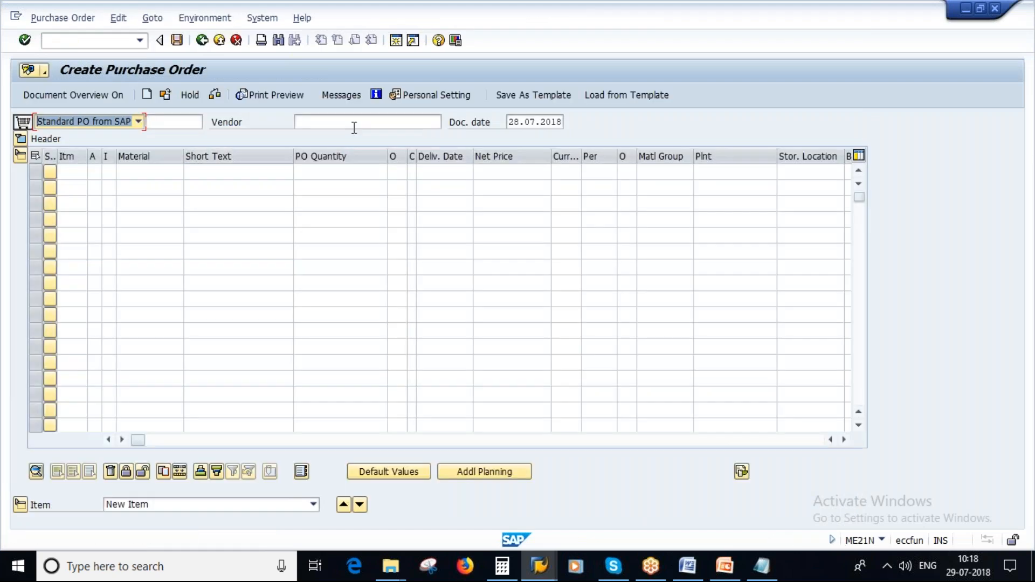
# Enter vendor Alliance global pvt ltd. with purchasing organization 1000, purchasing group 100 and company code 1000 in the new purchase order.
pyautogui.click(354, 128)
pyautogui.write('100646')
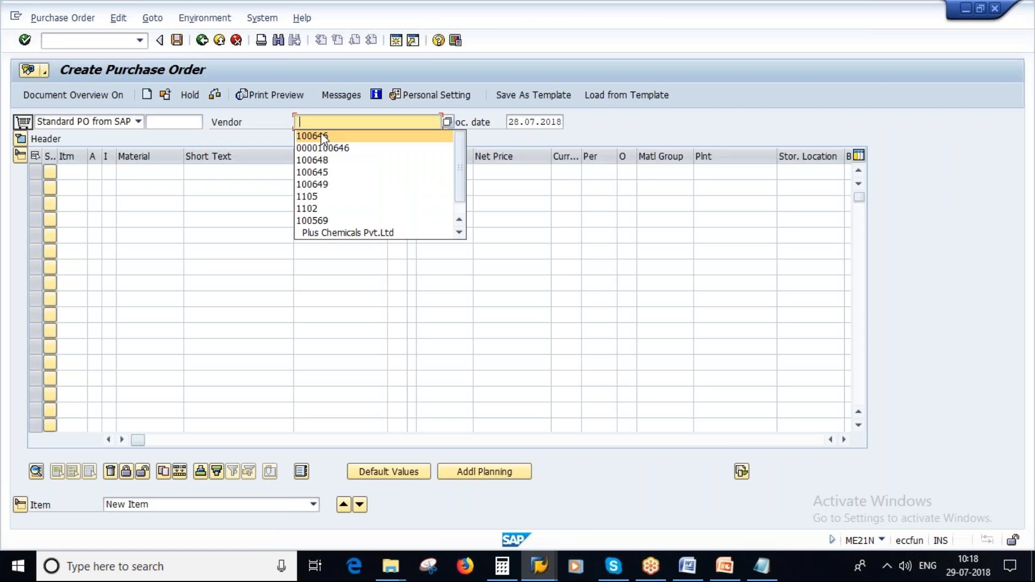
pyautogui.press('Return')
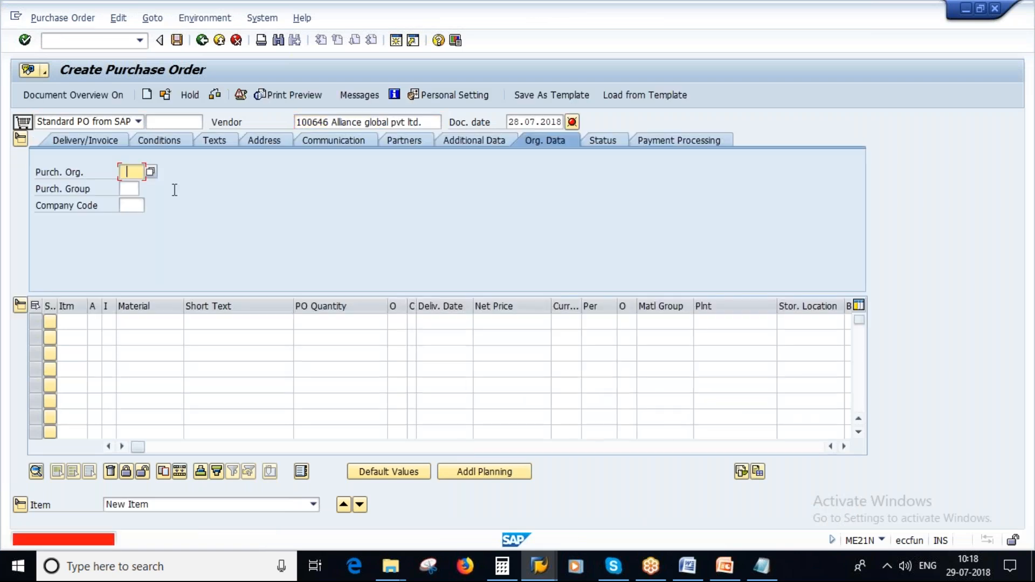
pyautogui.click(132, 172)
pyautogui.click(132, 186)
pyautogui.click(131, 190)
pyautogui.click(131, 204)
pyautogui.click(131, 205)
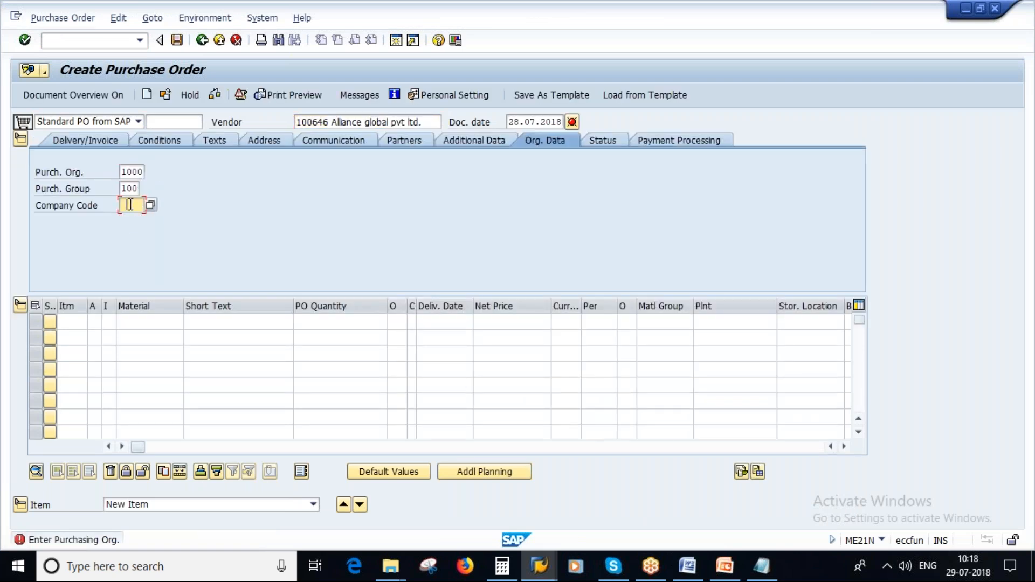
pyautogui.click(132, 220)
pyautogui.click(142, 321)
pyautogui.click(141, 334)
pyautogui.press('Return')
pyautogui.write('1')
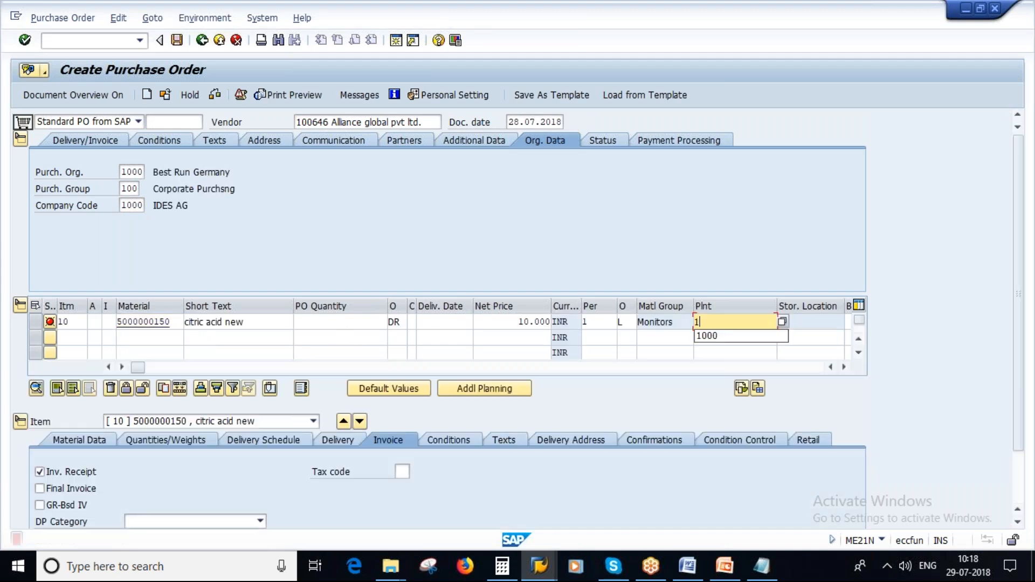
pyautogui.click(354, 323)
pyautogui.press('F4')
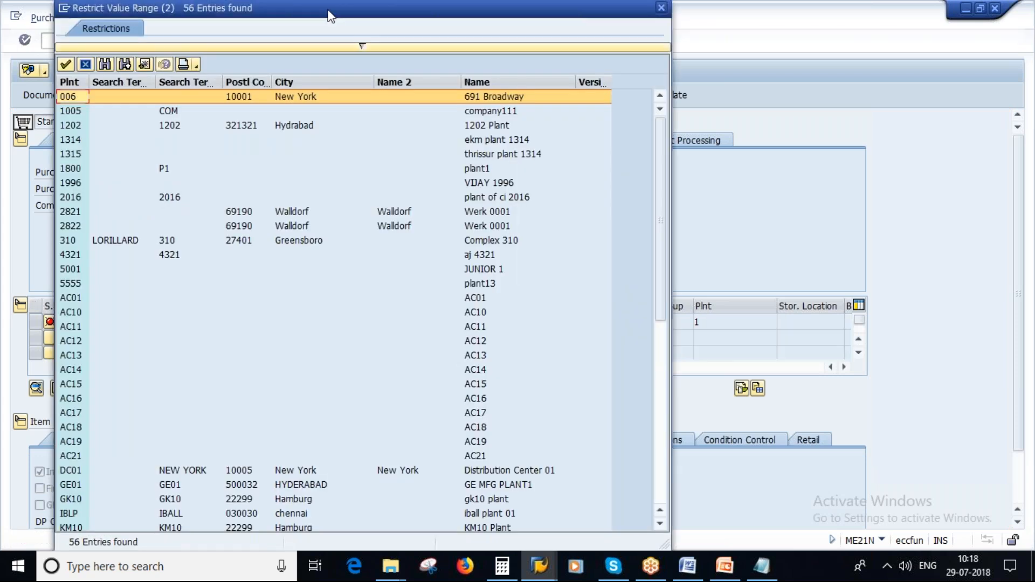
pyautogui.moveTo(330, 15); pyautogui.dragTo(554, 150)
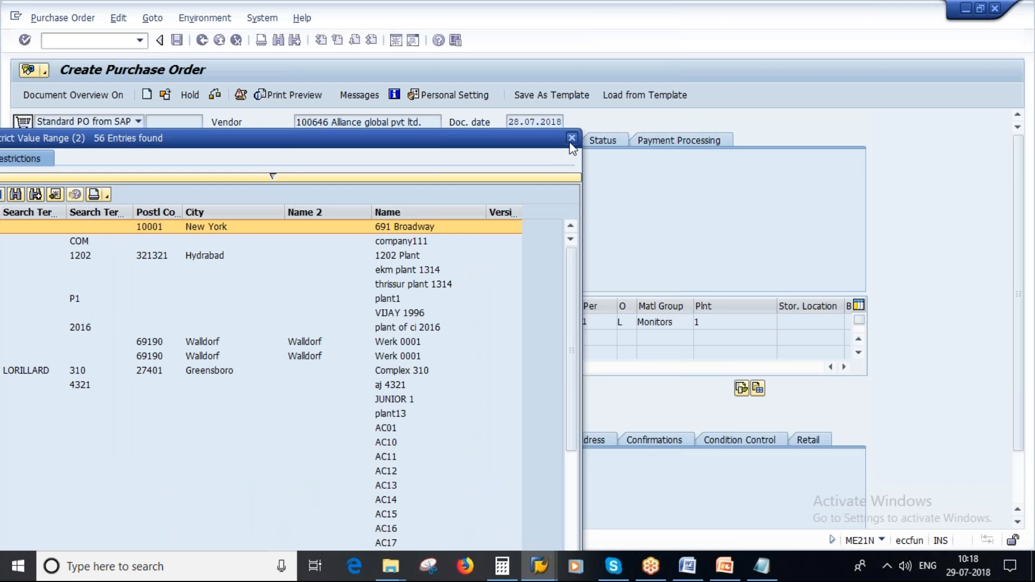
pyautogui.click(572, 138)
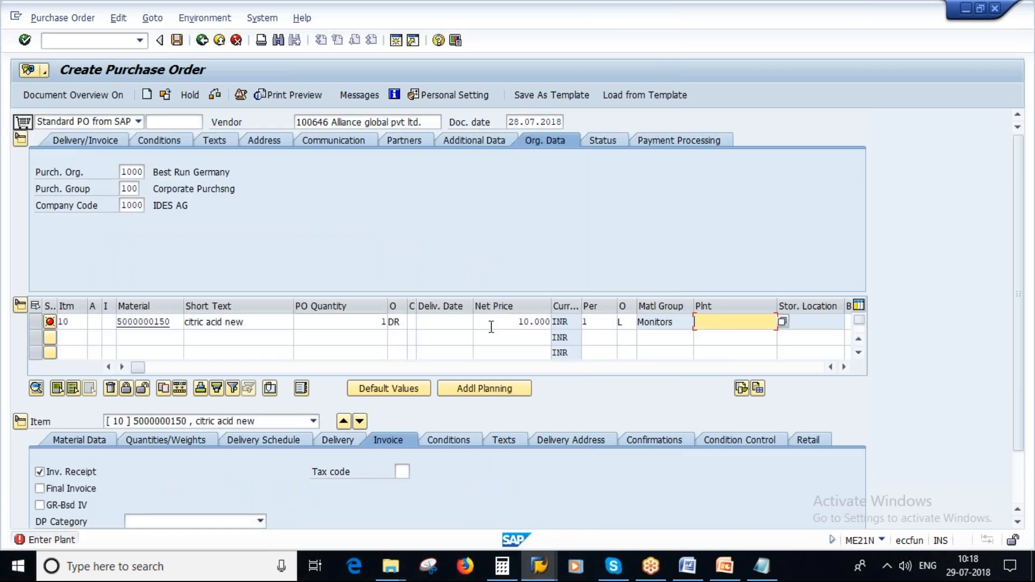
# Set the citric acid item's plant to 1000 and its net price to 100 INR.
pyautogui.write('000')
pyautogui.press('Return')
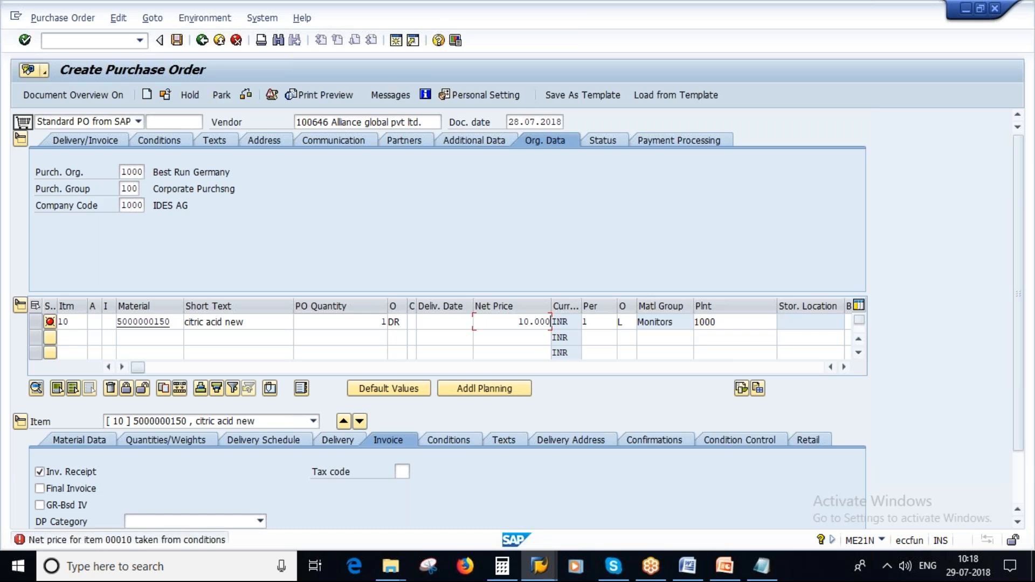
pyautogui.write('0')
pyautogui.press('Return')
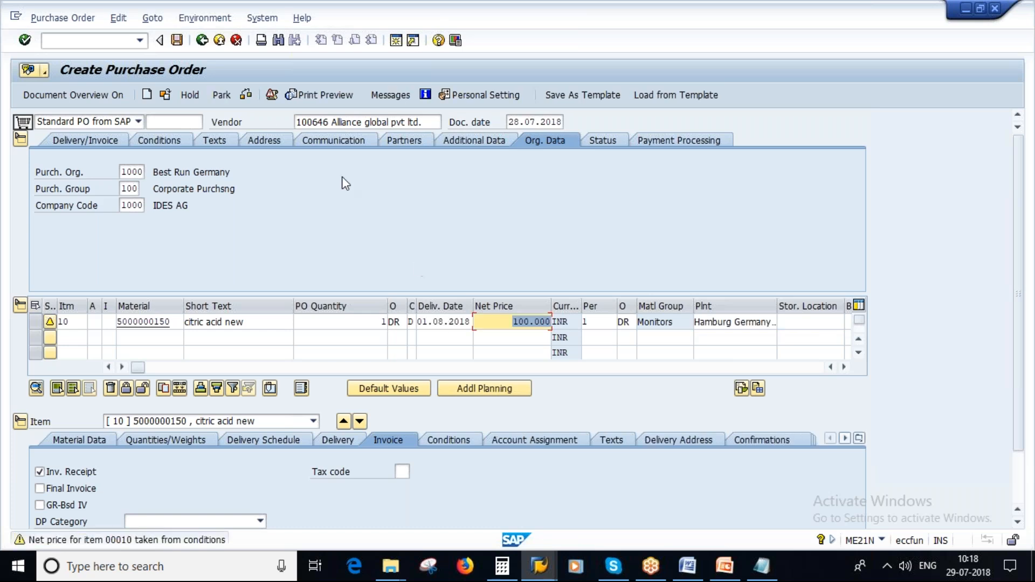
# Check and save the purchase order, and copy its number from the message details.
pyautogui.click(246, 95)
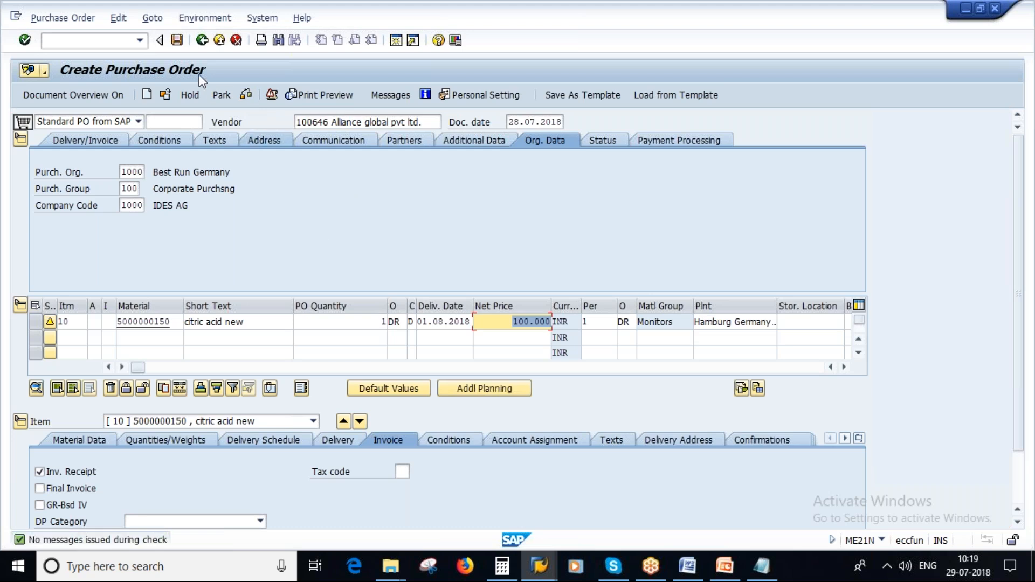
pyautogui.click(177, 40)
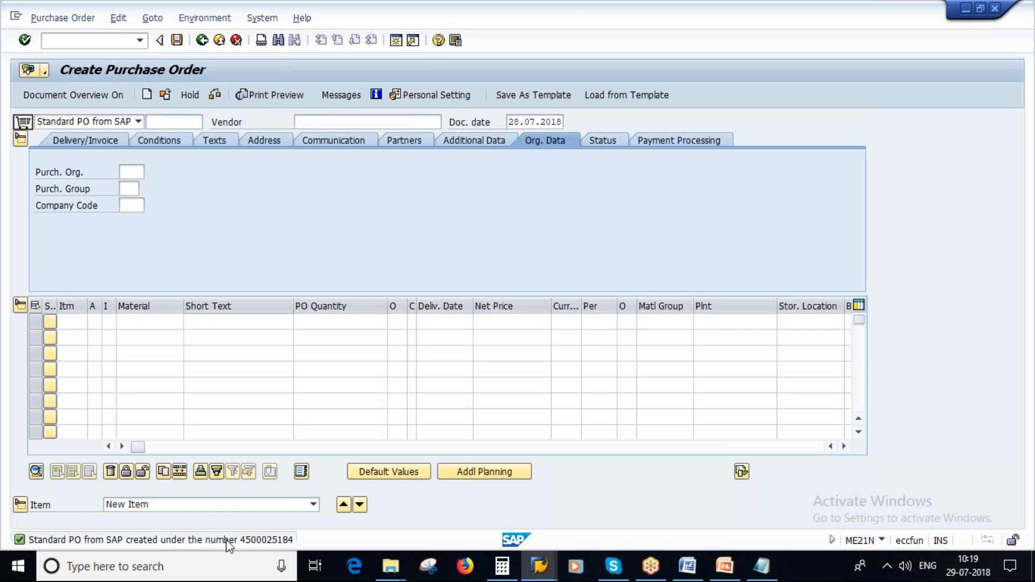
pyautogui.doubleClick(160, 540)
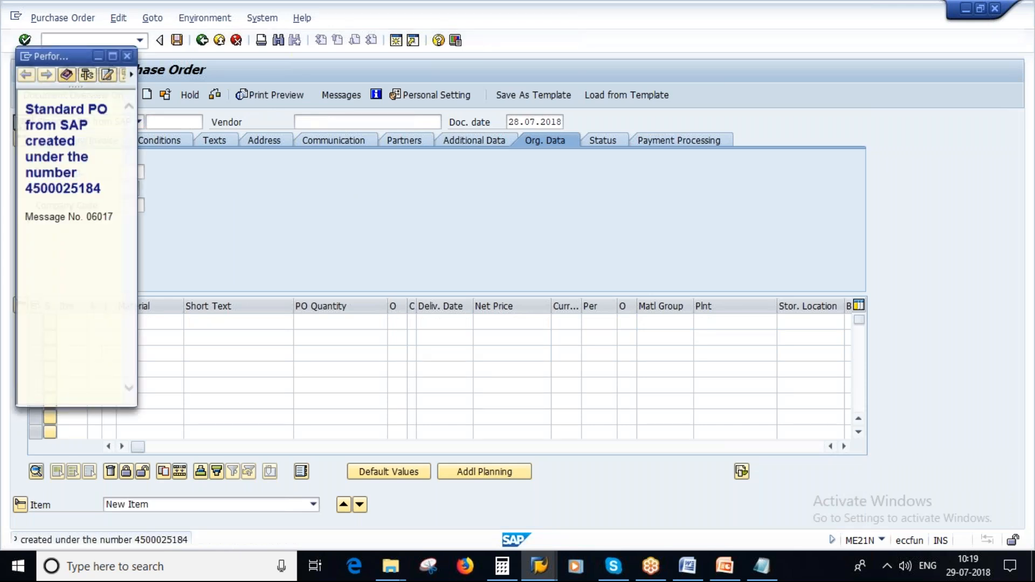
pyautogui.moveTo(26, 189); pyautogui.dragTo(115, 217)
pyautogui.hotkey('ctrl', 'c')
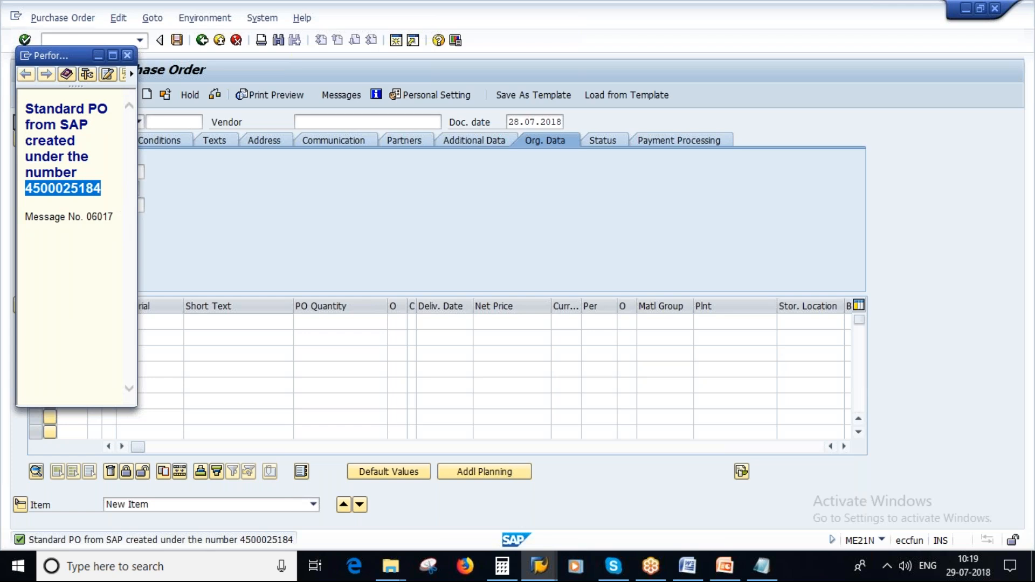
# Leave purchase order creation, start MIGO with the document overview hidden, and load the goods receipt for the copied purchase order number.
pyautogui.click(128, 55)
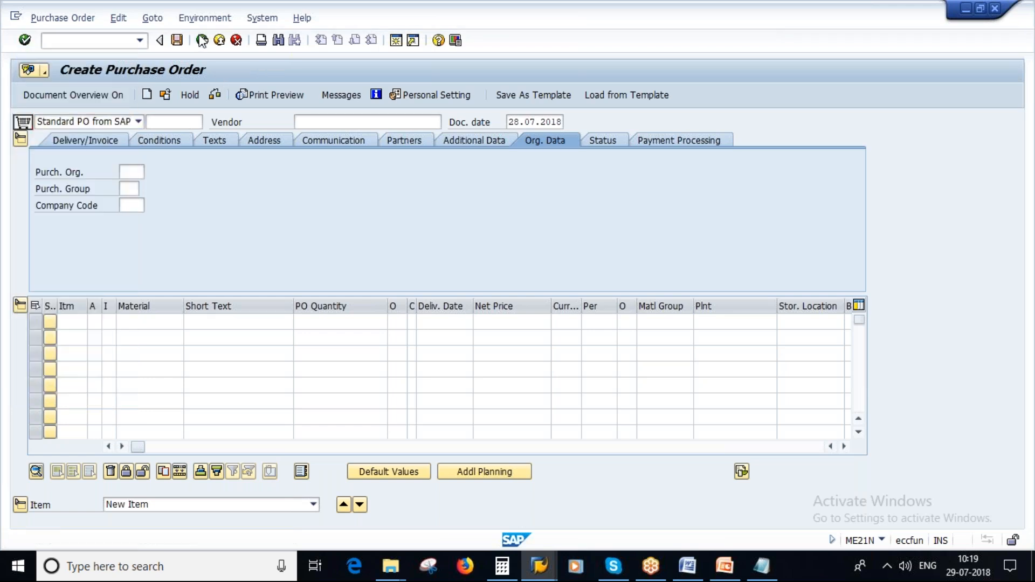
pyautogui.click(201, 41)
pyautogui.write('MIGO')
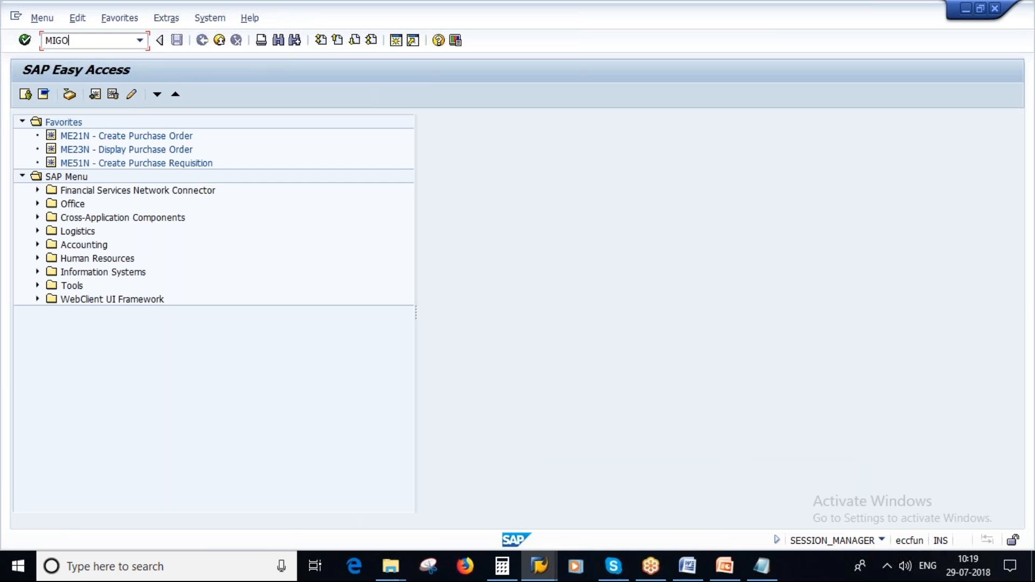
pyautogui.press('Return')
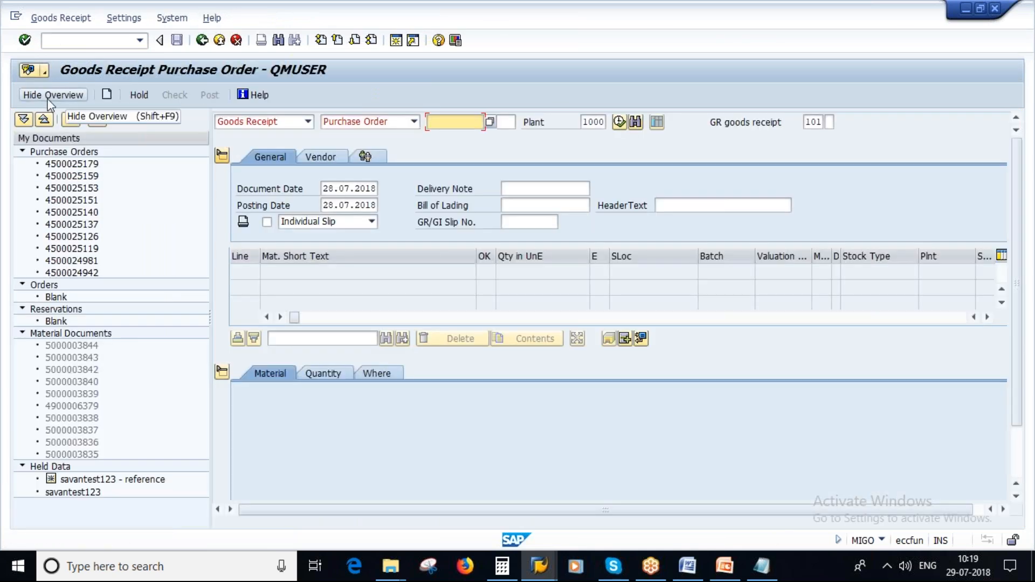
pyautogui.click(48, 99)
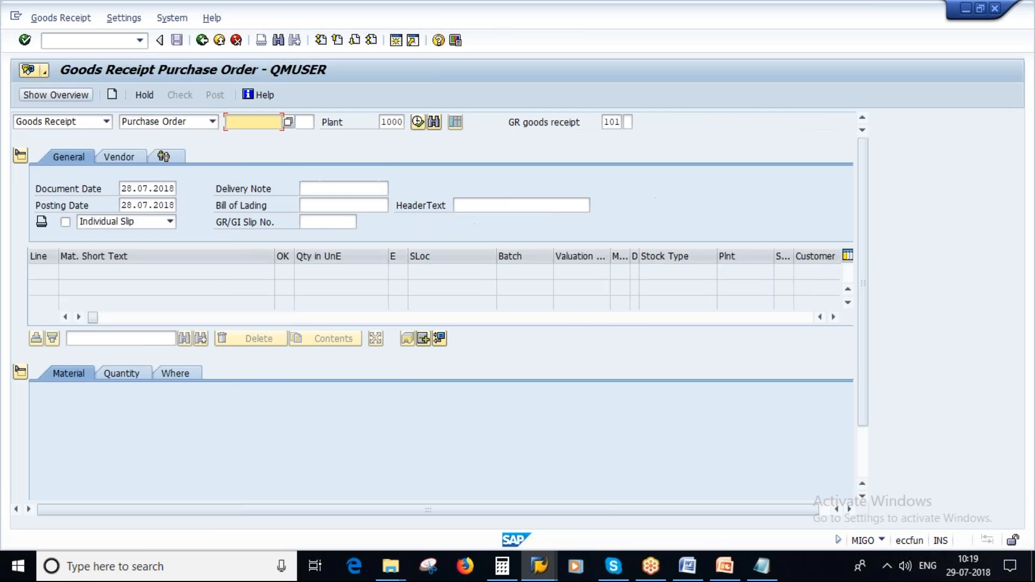
pyautogui.hotkey('ctrl', 'v')
pyautogui.press('Return')
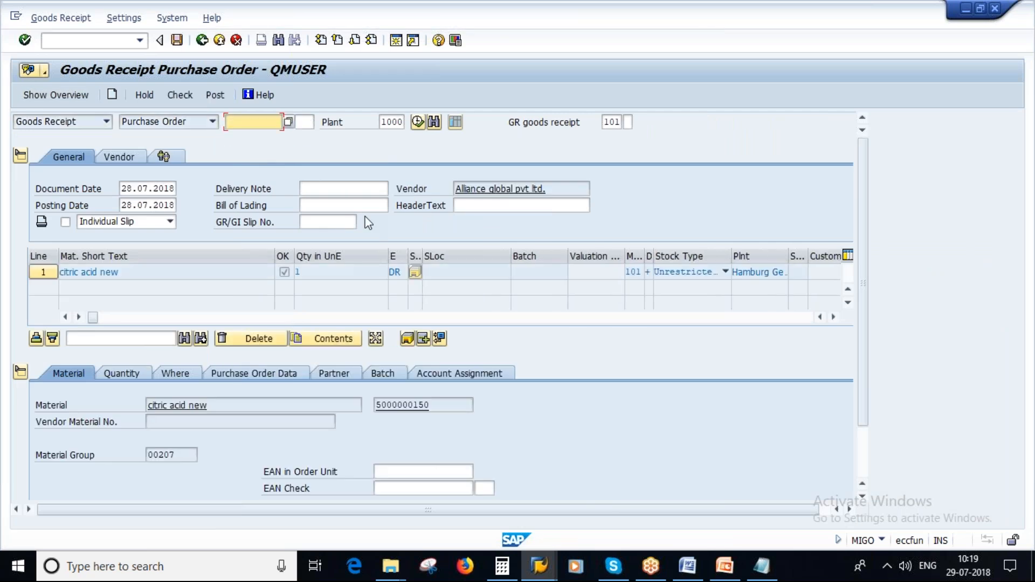
# Hold the goods receipt as a reference document, entering a remark made of a person's name and "NEW TESTING".
pyautogui.click(144, 95)
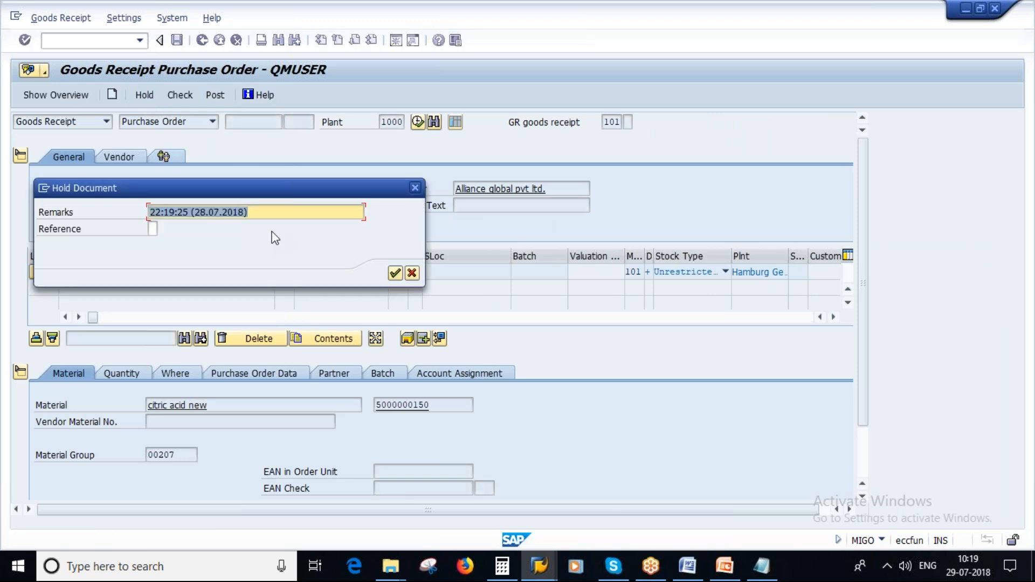
pyautogui.write('KUMAR')
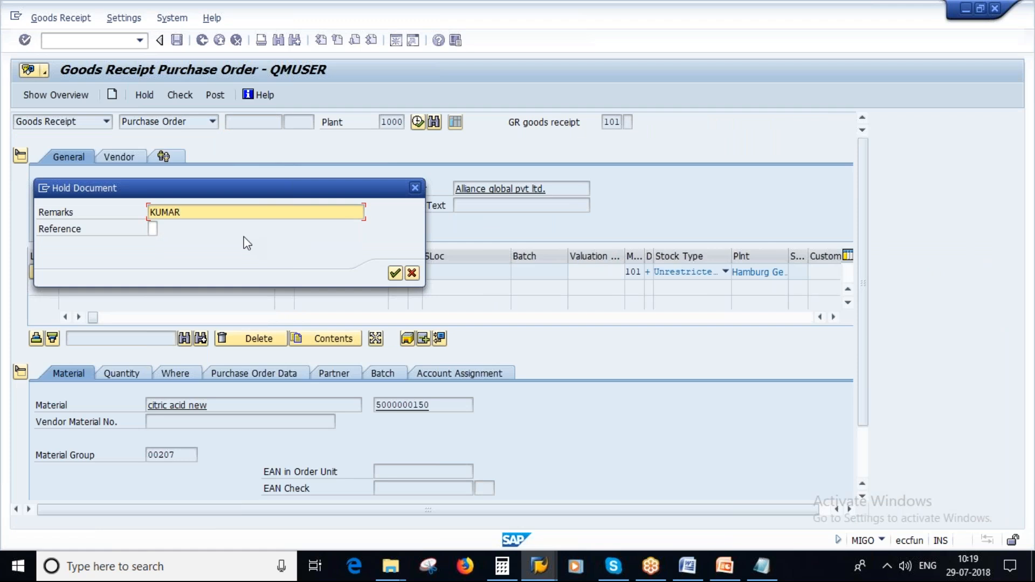
pyautogui.write('EW TESTING')
pyautogui.click(153, 229)
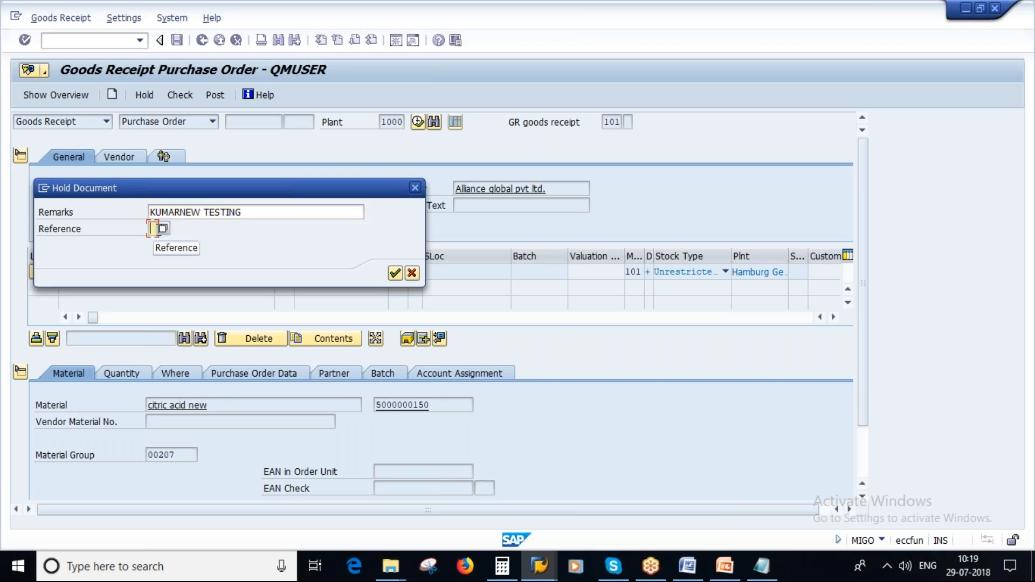
pyautogui.click(166, 232)
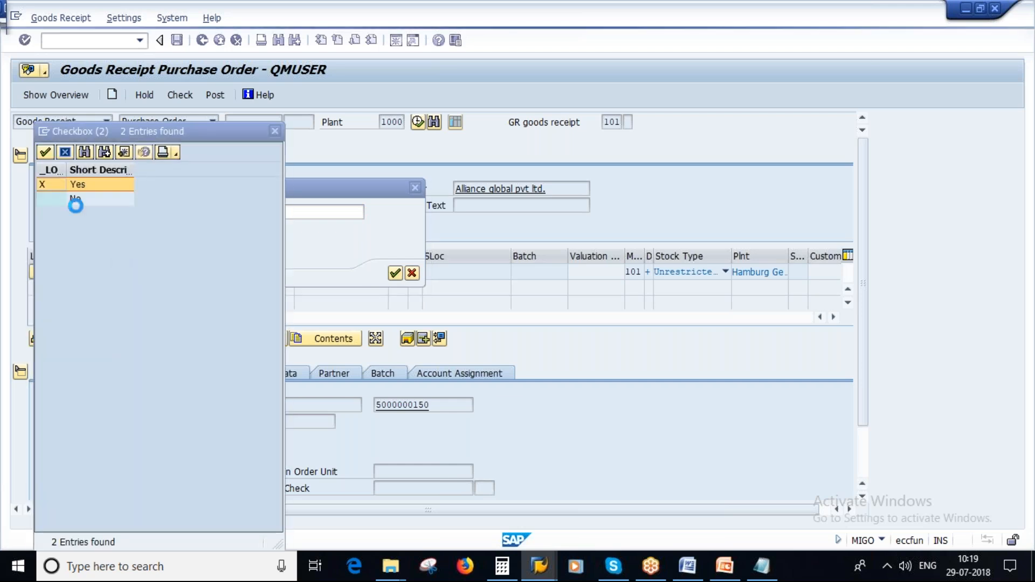
pyautogui.doubleClick(79, 184)
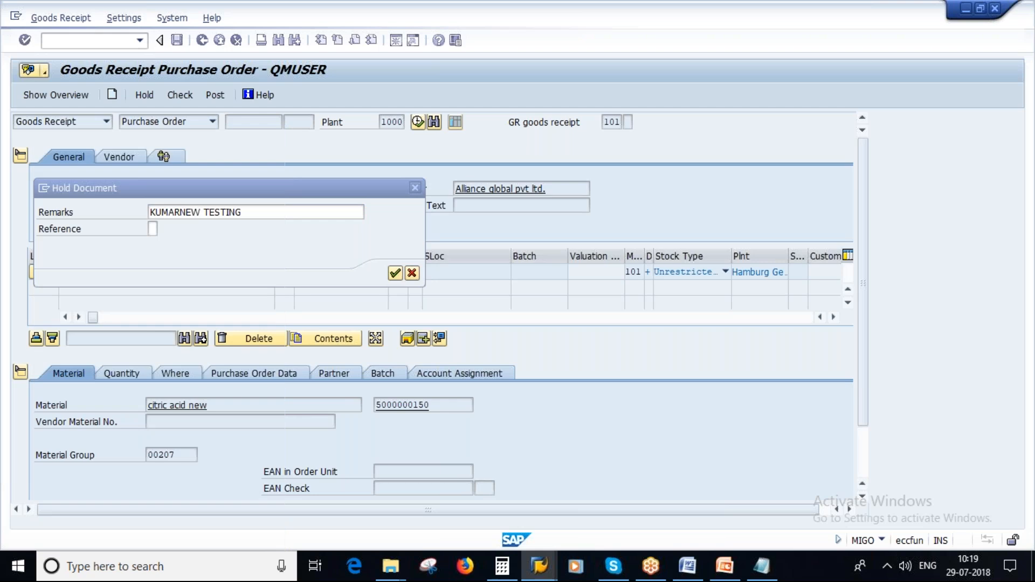
pyautogui.click(395, 273)
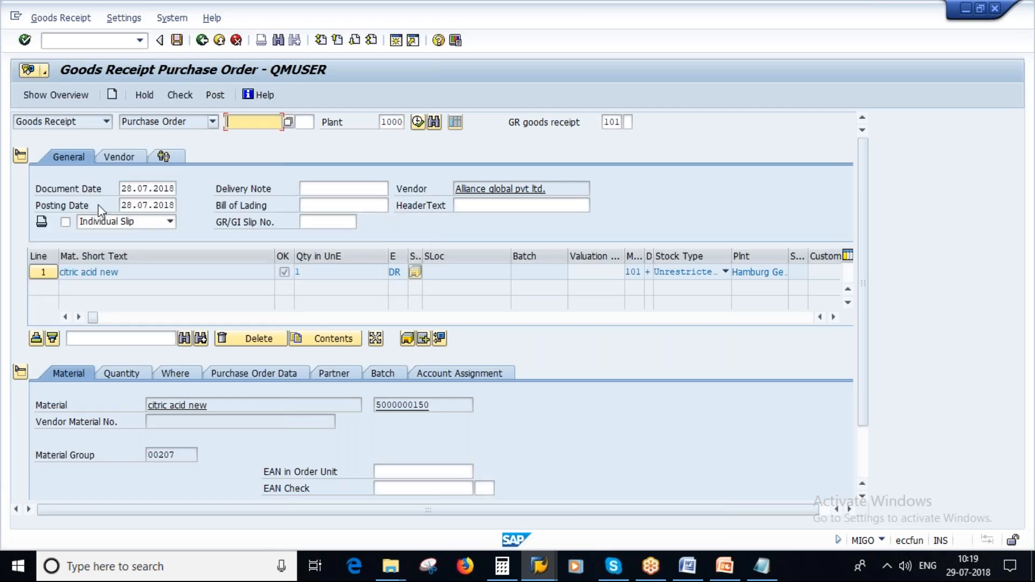
# Show the document overview with its held data, and exit the goods receipt without saving it.
pyautogui.click(53, 93)
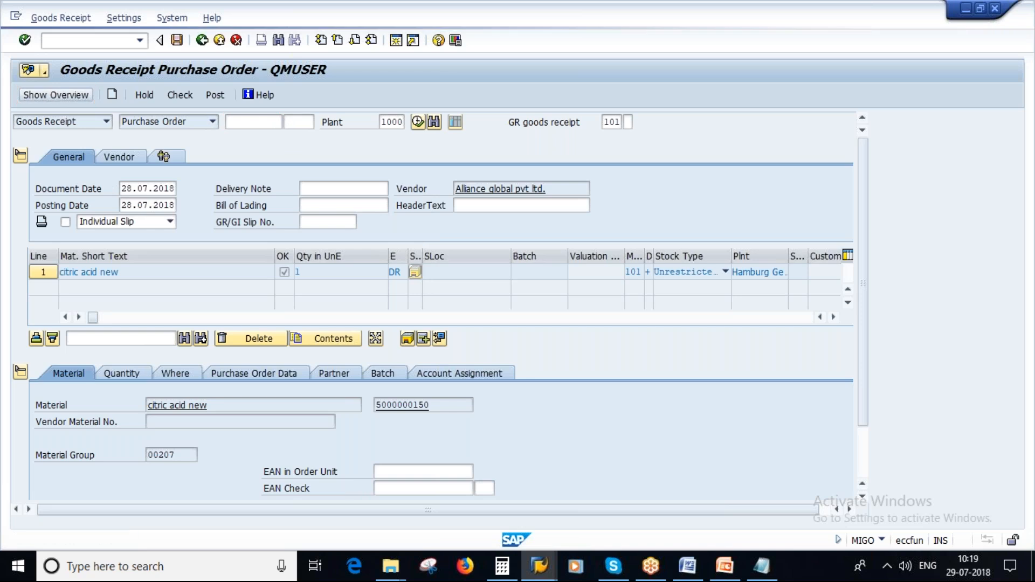
pyautogui.click(97, 121)
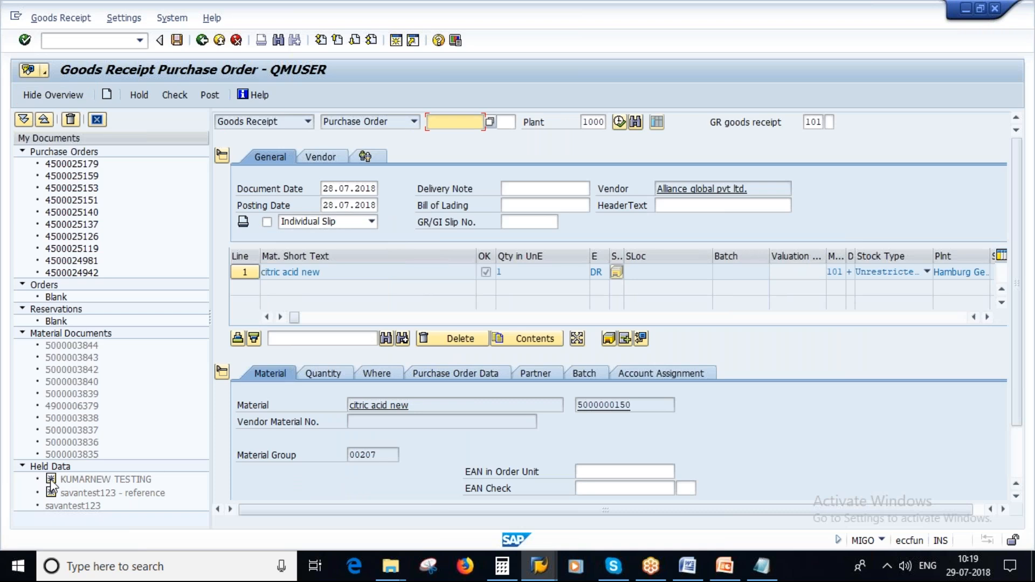
pyautogui.click(204, 41)
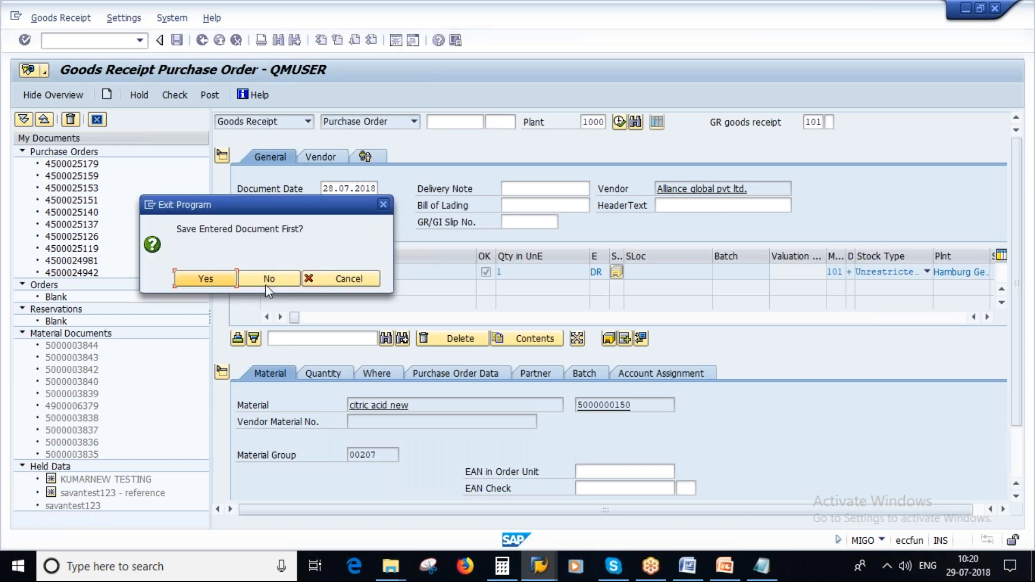
pyautogui.click(268, 280)
# Start MIGO again and load the held reference entry ending in "NEW TESTING" from the held data.
pyautogui.write('MIGO')
pyautogui.press('Return')
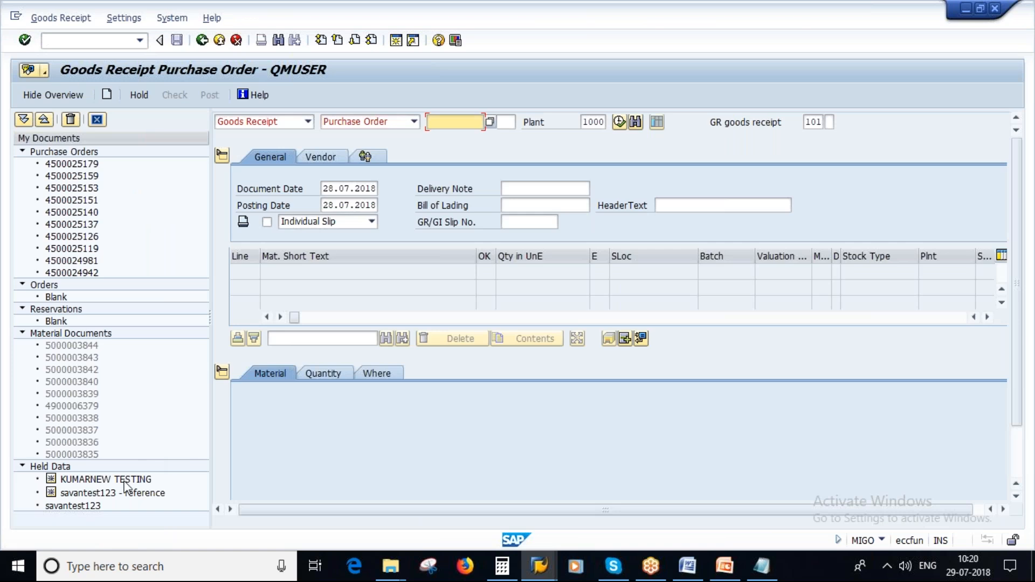
pyautogui.doubleClick(95, 479)
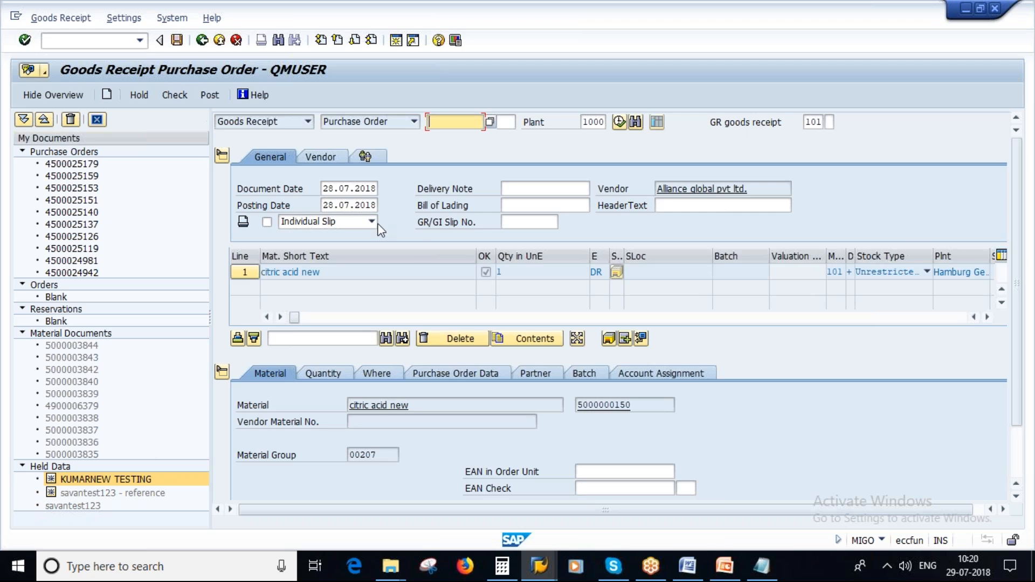
# Check the held receipt, set the citric acid item's storage location to L000, and check the receipt again.
pyautogui.click(173, 95)
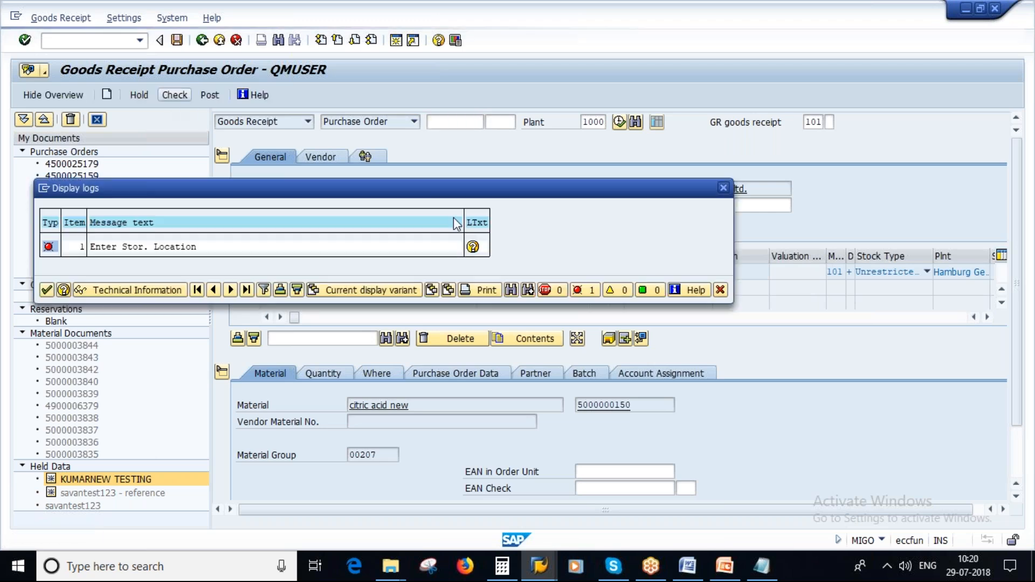
pyautogui.click(46, 290)
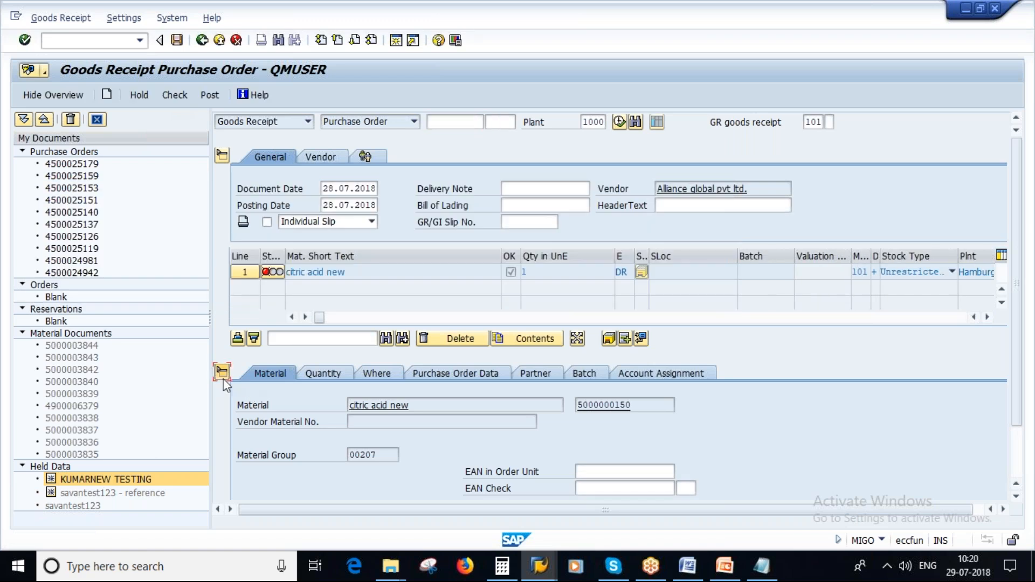
pyautogui.click(221, 371)
pyautogui.click(678, 271)
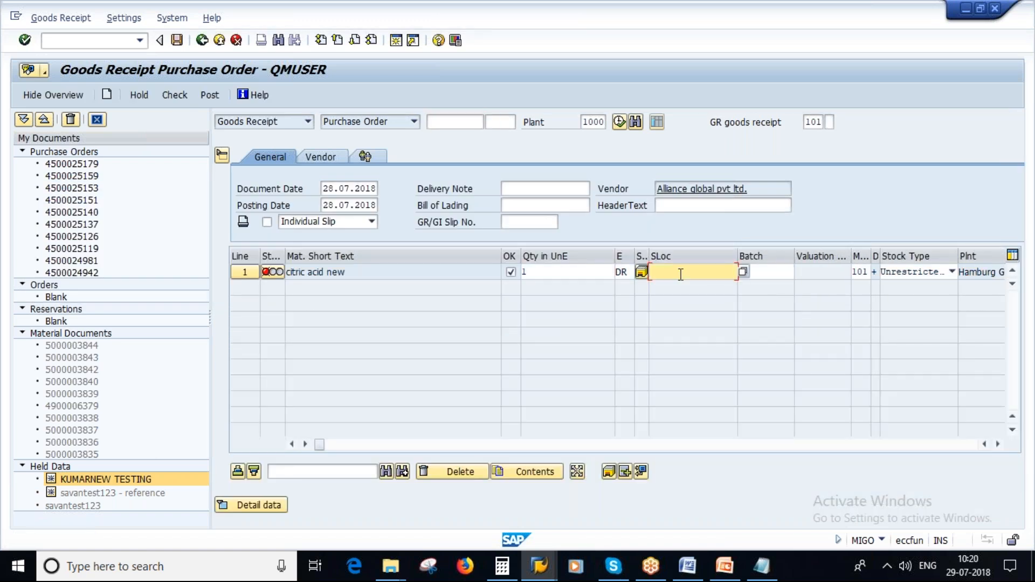
pyautogui.write('L000')
pyautogui.press('Tab')
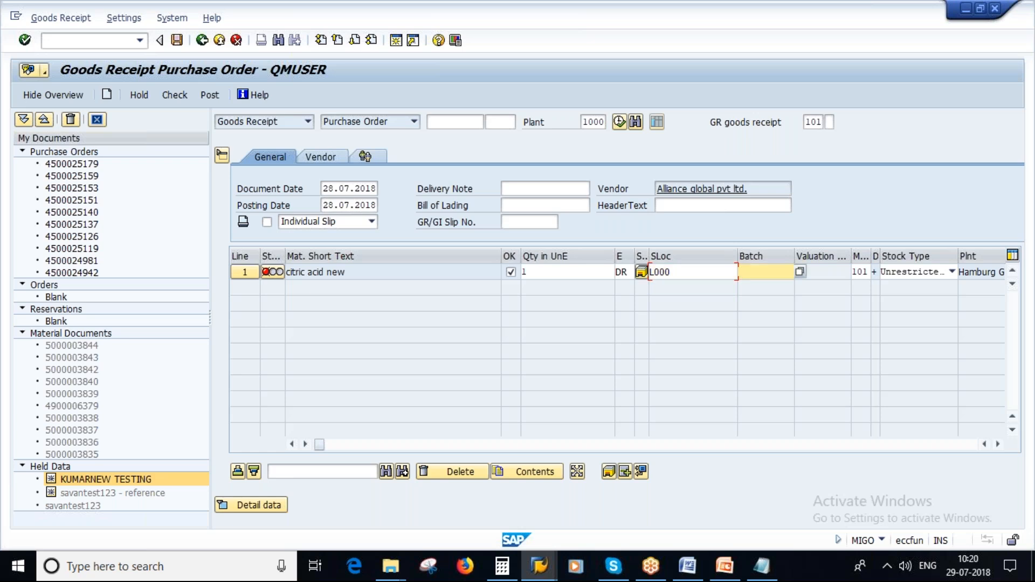
pyautogui.click(180, 95)
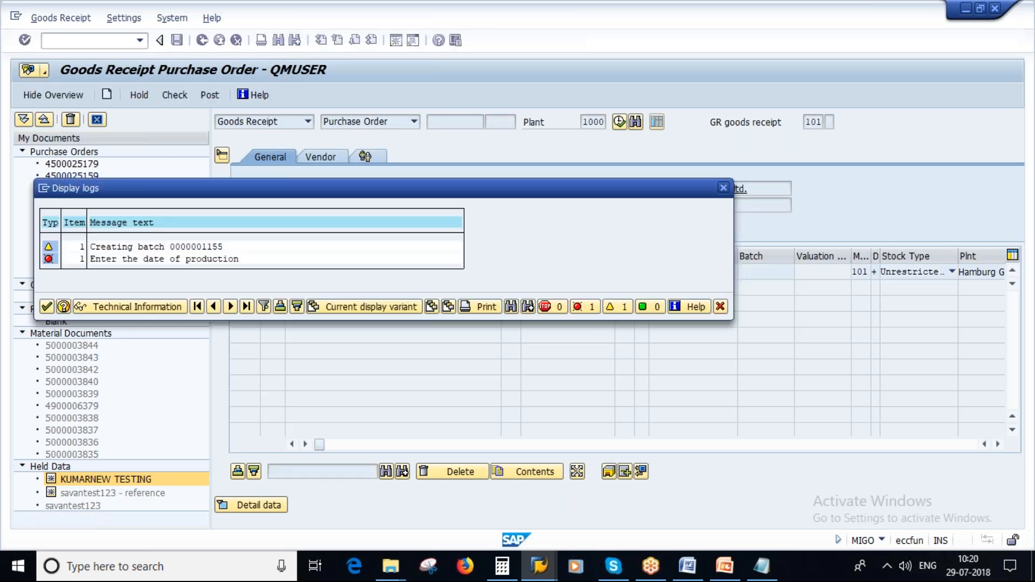
pyautogui.click(47, 306)
# Set the citric acid batch's date of manufacture to 01.07.2018, and check and post the goods receipt.
pyautogui.click(248, 506)
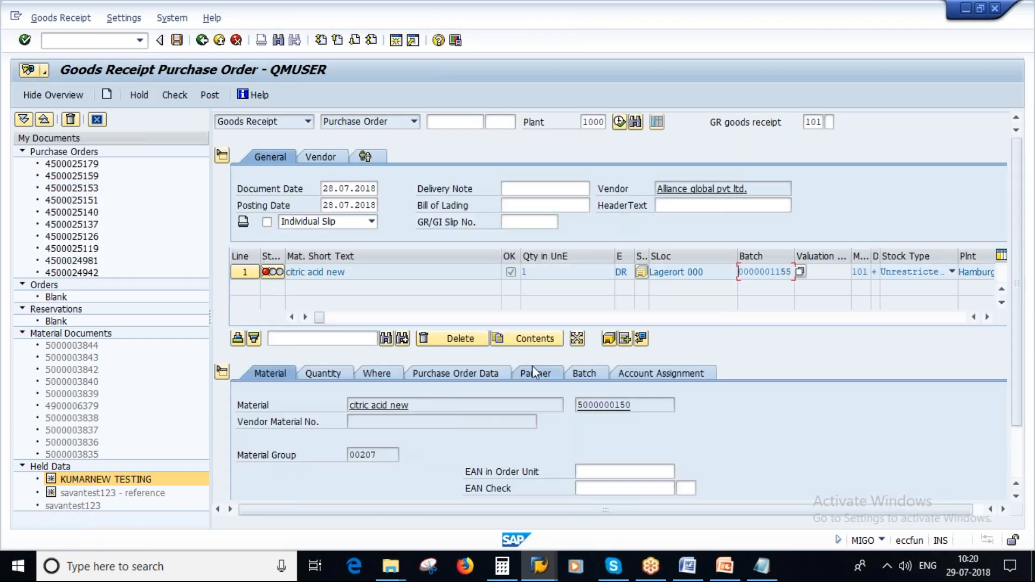
pyautogui.click(583, 373)
pyautogui.click(385, 438)
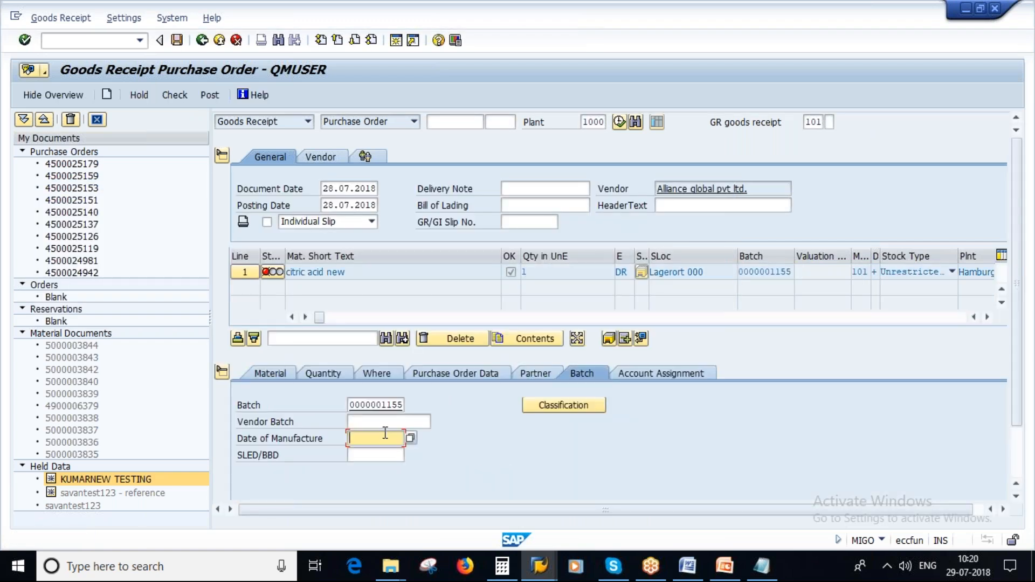
pyautogui.click(375, 456)
pyautogui.press('Return')
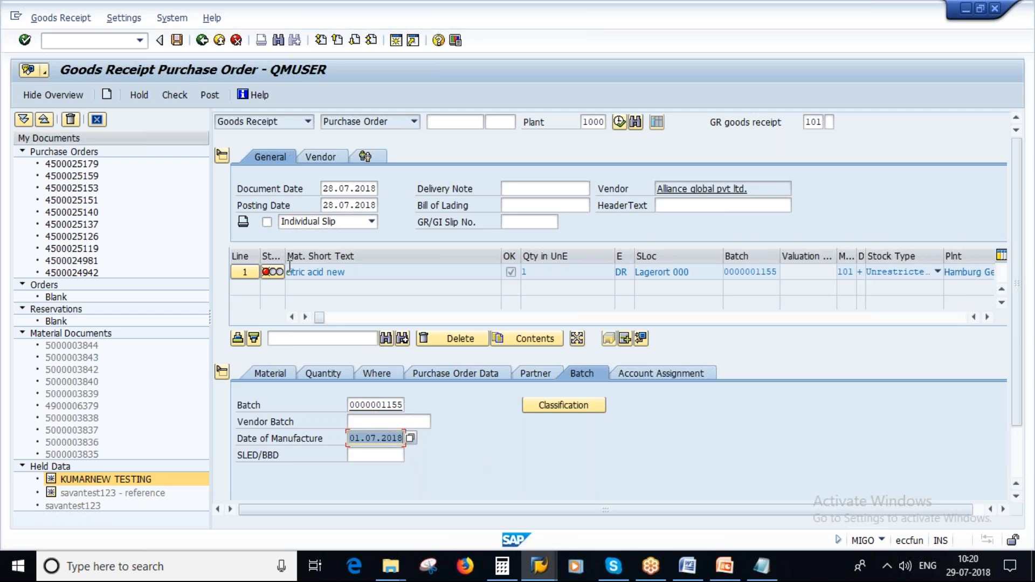
pyautogui.click(171, 94)
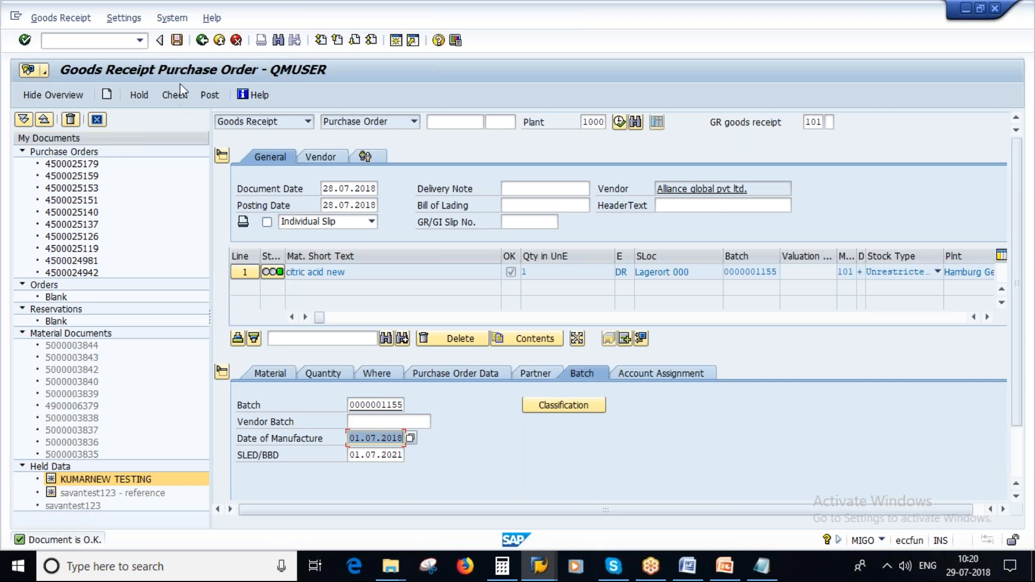
pyautogui.click(215, 96)
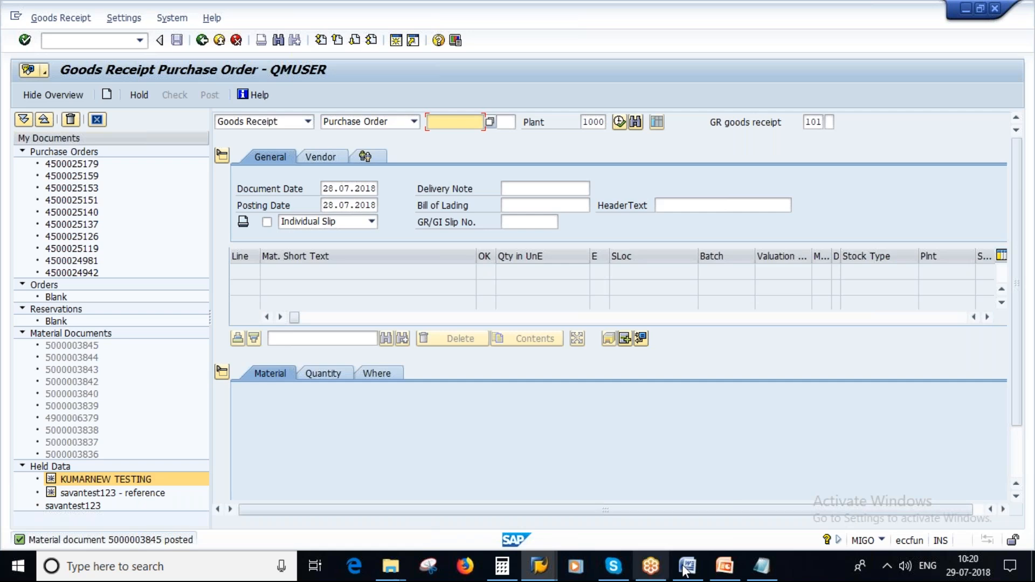
# Switch to Notepad and add the partial delivery example "100 pc =" followed by lines for 50 pc, 30 and 20.
pyautogui.click(763, 569)
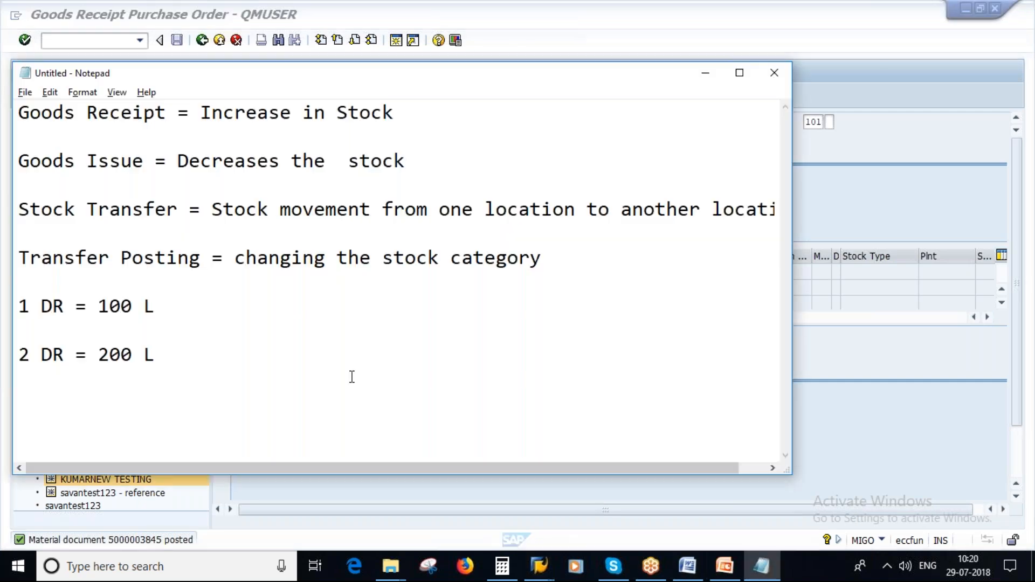
pyautogui.press('Return')
pyautogui.press('Return')
pyautogui.write('100 p')
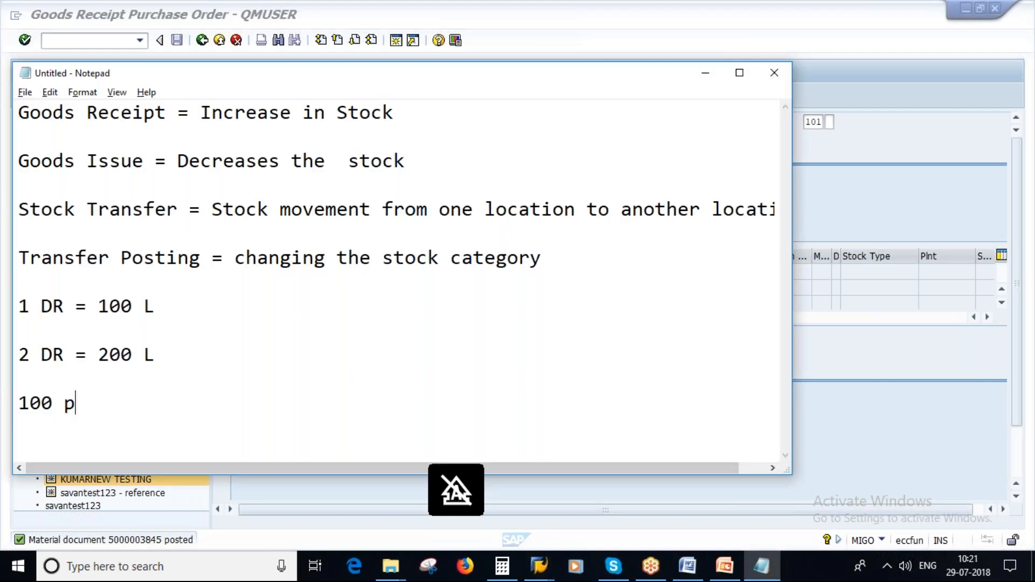
pyautogui.write('c =')
pyautogui.press('Return')
pyautogui.press('Return')
pyautogui.write('50 pc')
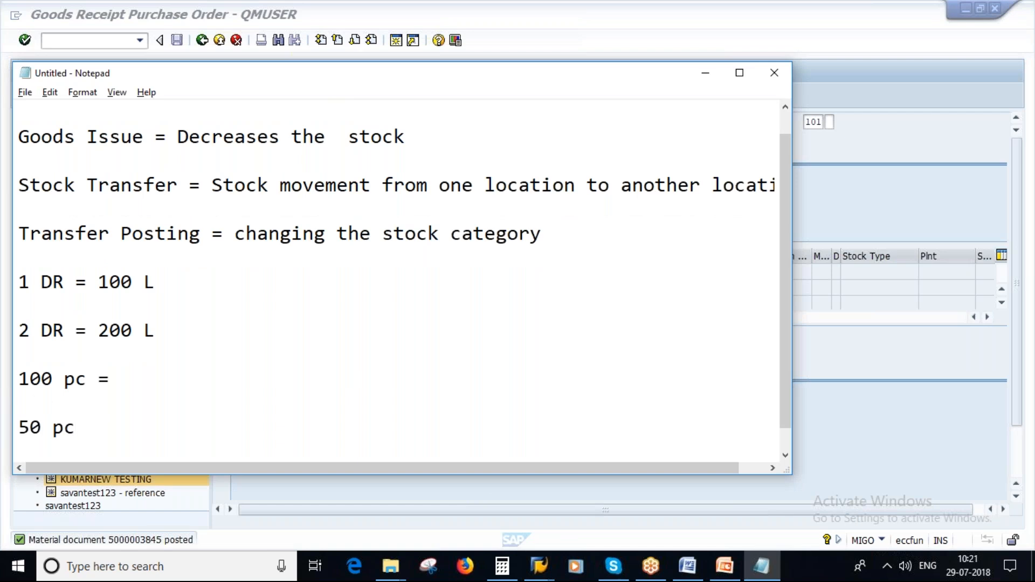
pyautogui.press('Return')
pyautogui.write('30')
pyautogui.press('Return')
pyautogui.write('20')
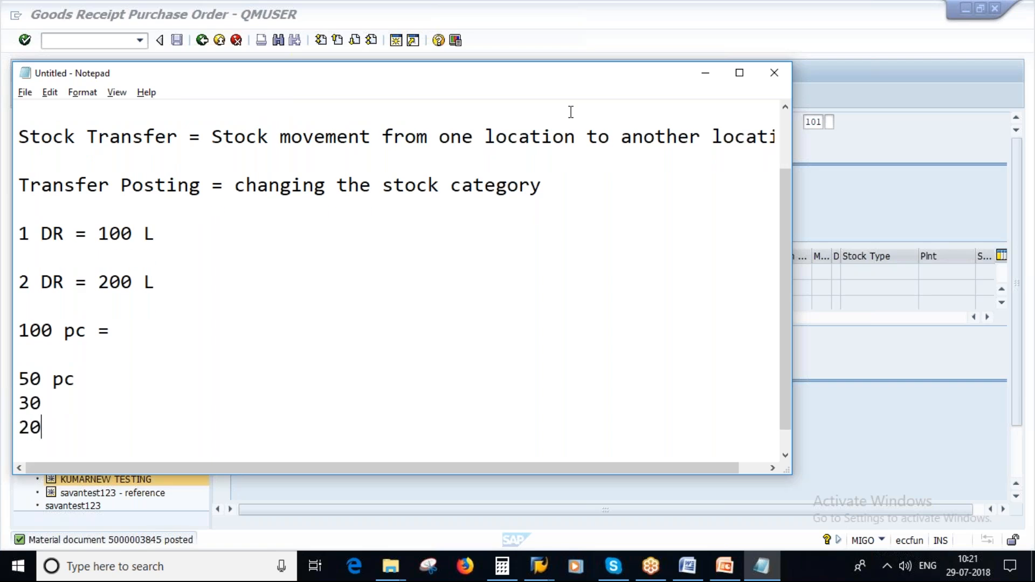
pyautogui.click(705, 72)
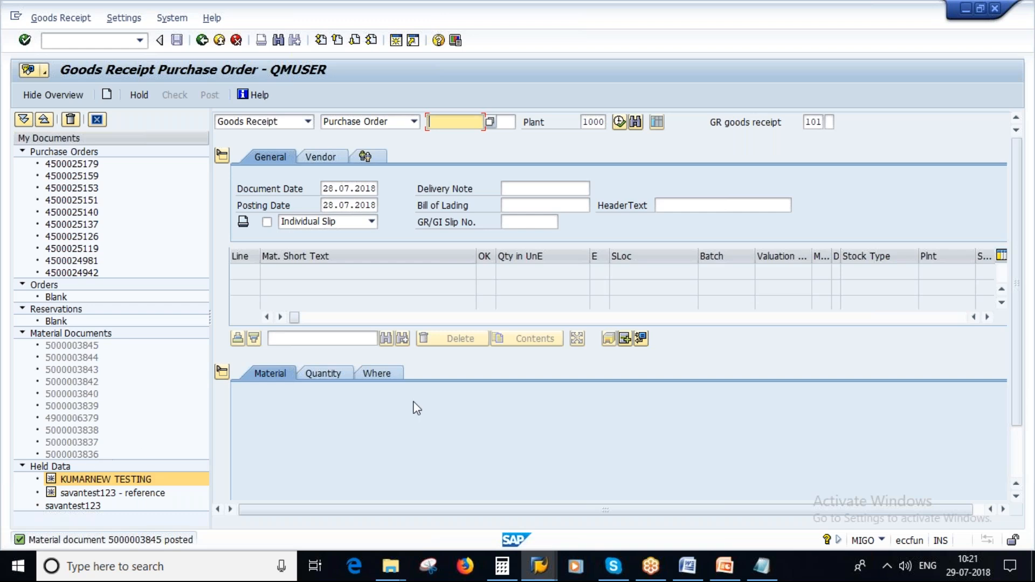
# Delete the reference entry ending in "NEW TESTING" from the held data in MIGO's document overview.
pyautogui.click(94, 479)
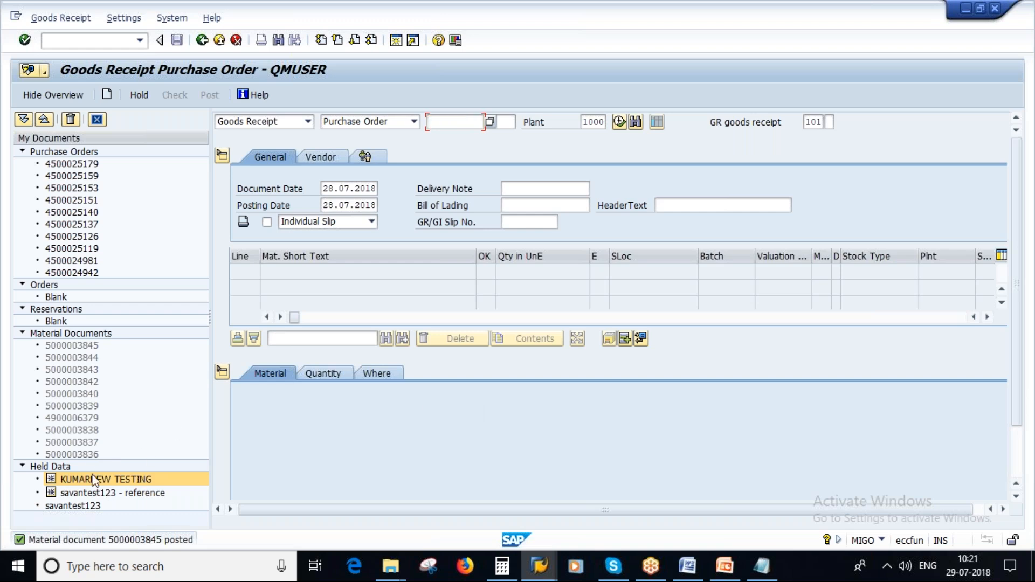
pyautogui.rightClick(95, 479)
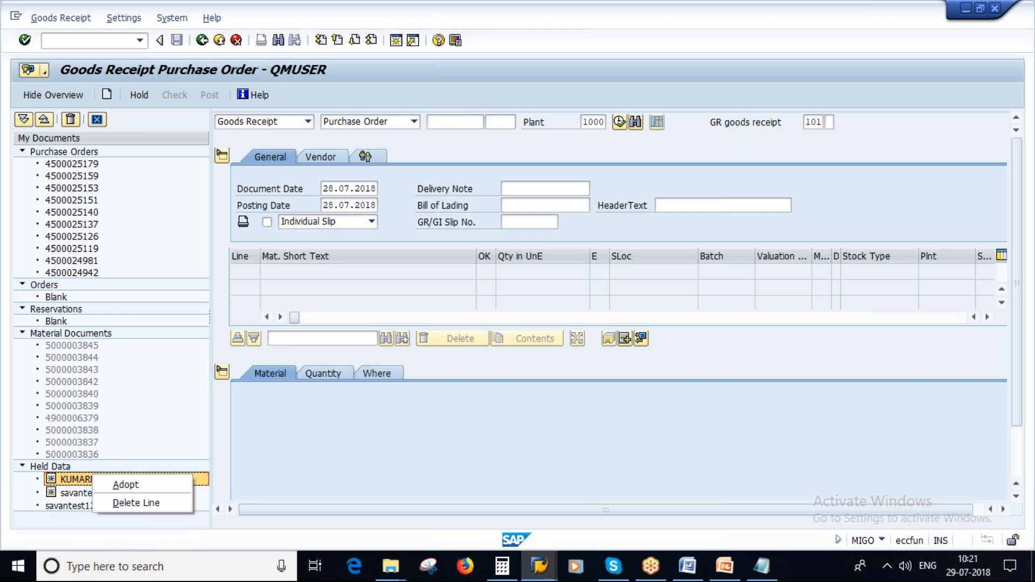
pyautogui.click(143, 504)
pyautogui.click(144, 505)
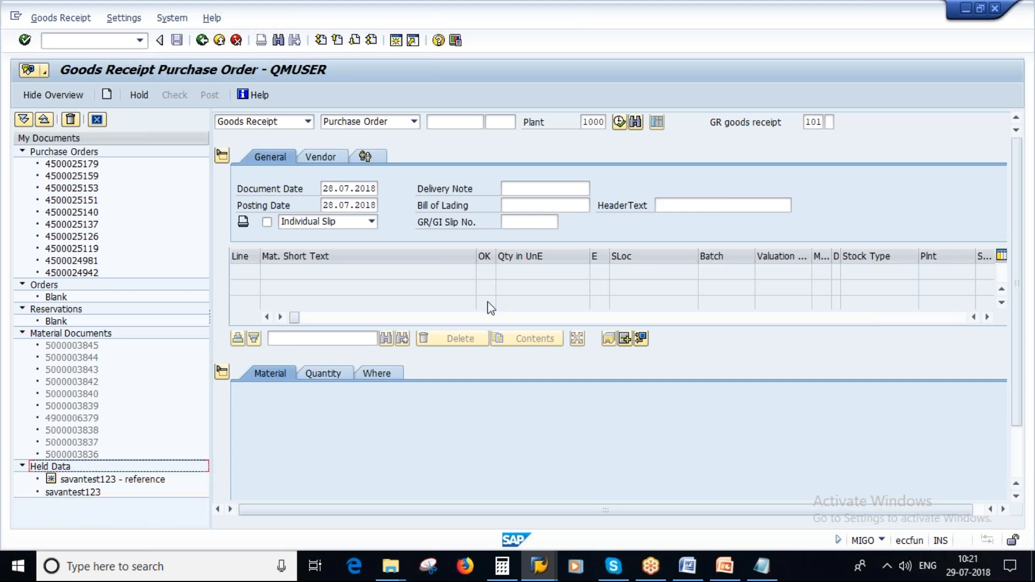
# Switch to PowerPoint to view the slide on holding data and managing held data.
pyautogui.click(724, 566)
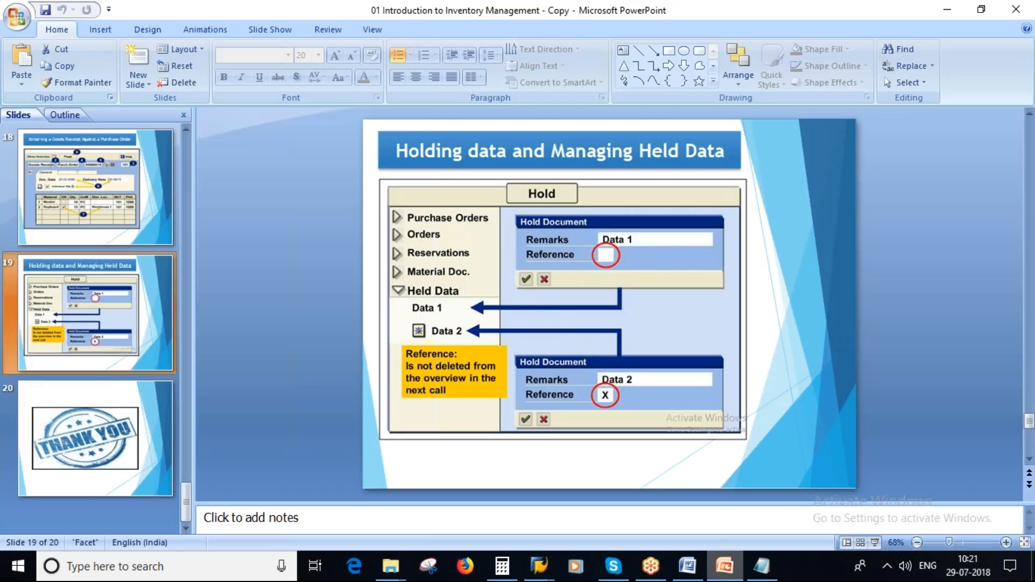